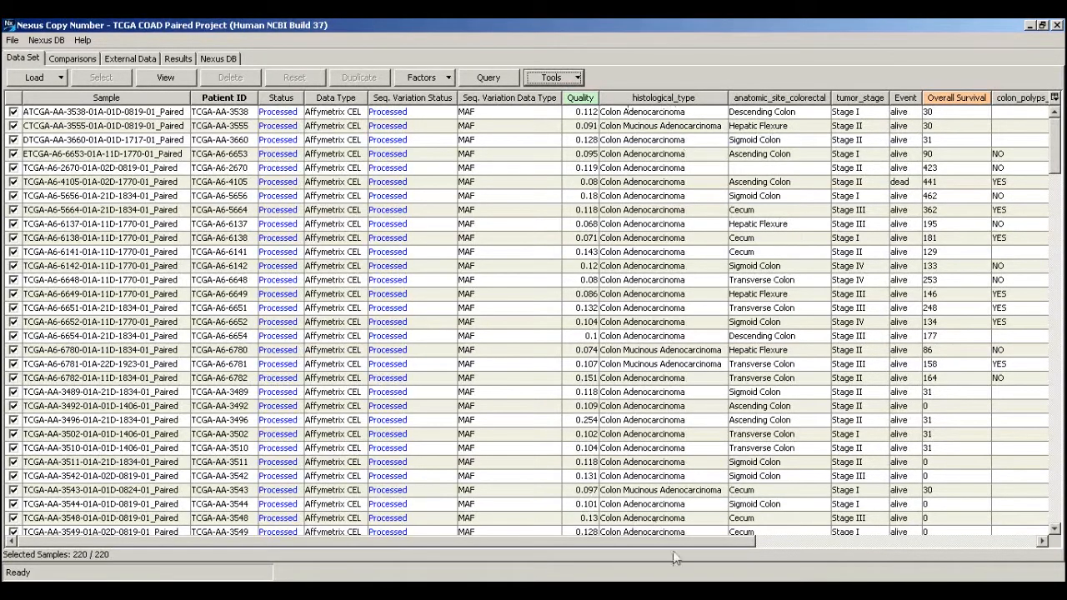
Step: Review the samples' clinical factor columns in the data set, and examine the samples' sequence variants in the genome-wide results
left_click_drag(687, 543, 1002, 554)
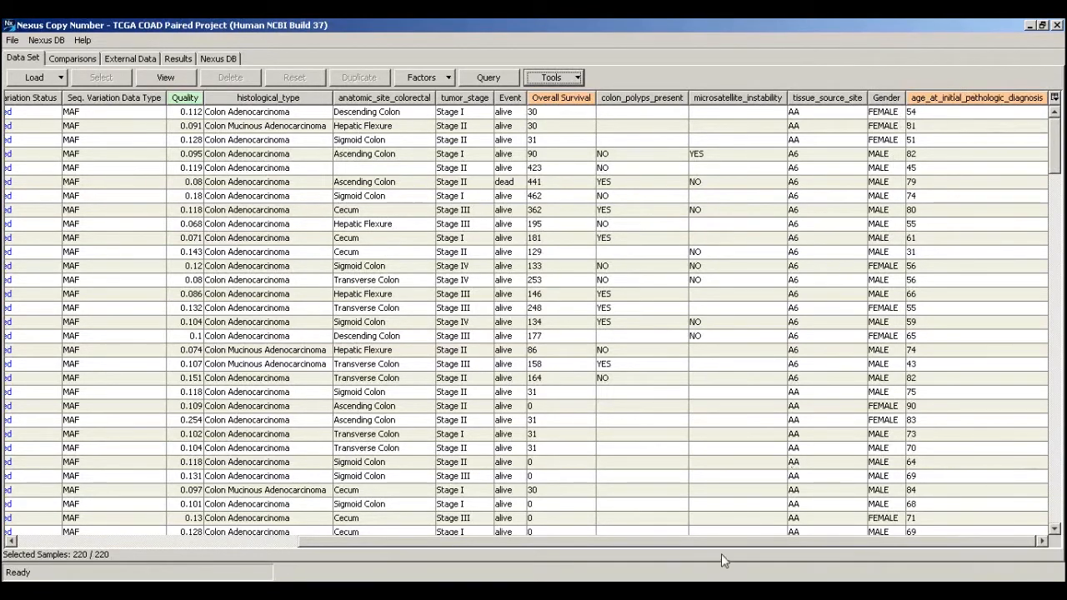
left_click_drag(735, 543, 420, 536)
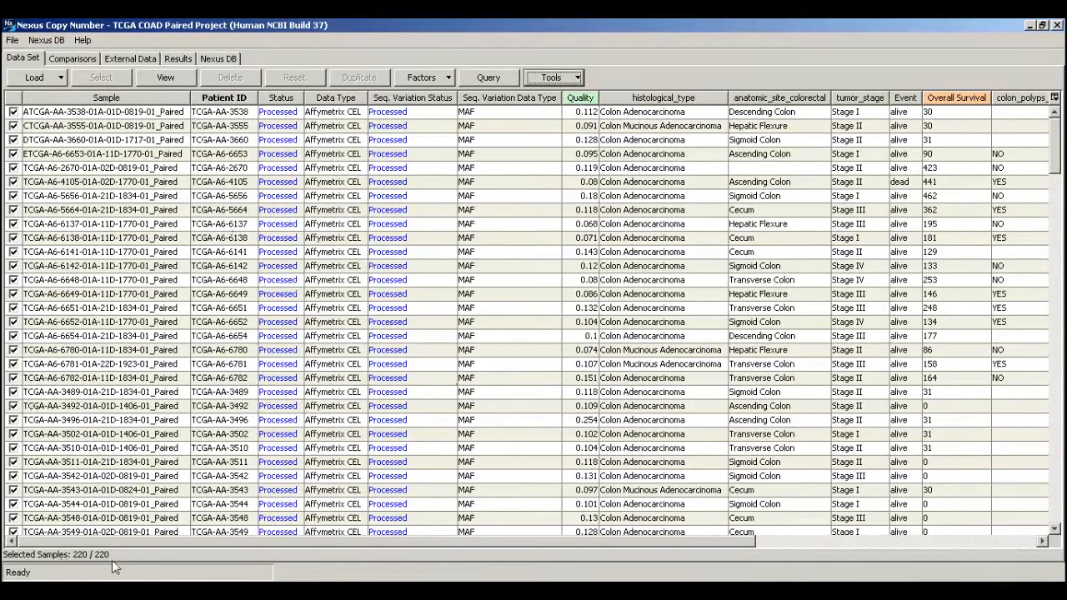
left_click(185, 60)
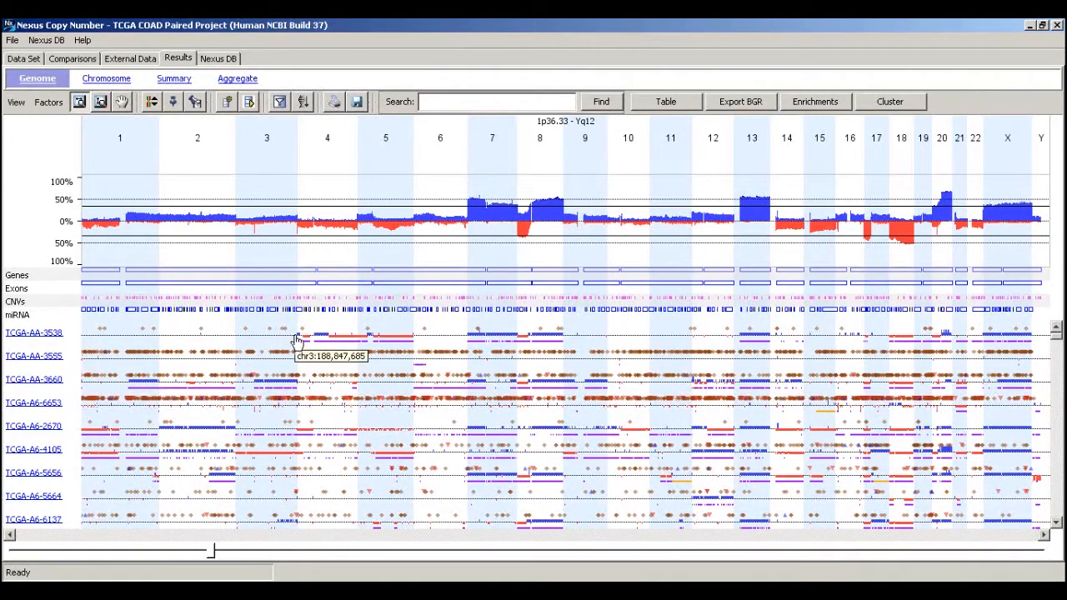
mouse_move(304, 349)
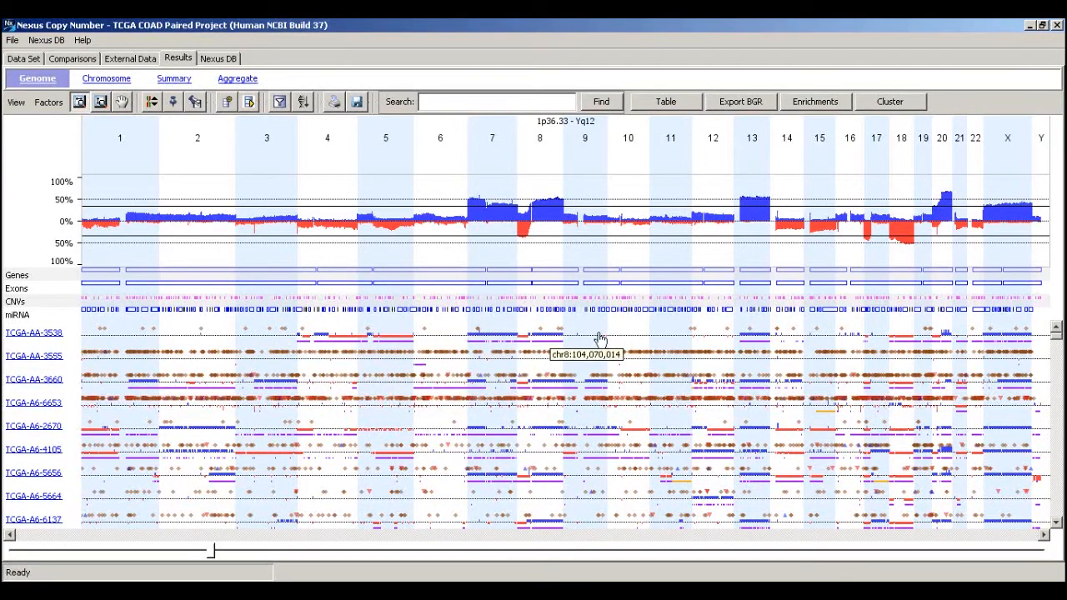
mouse_move(239, 372)
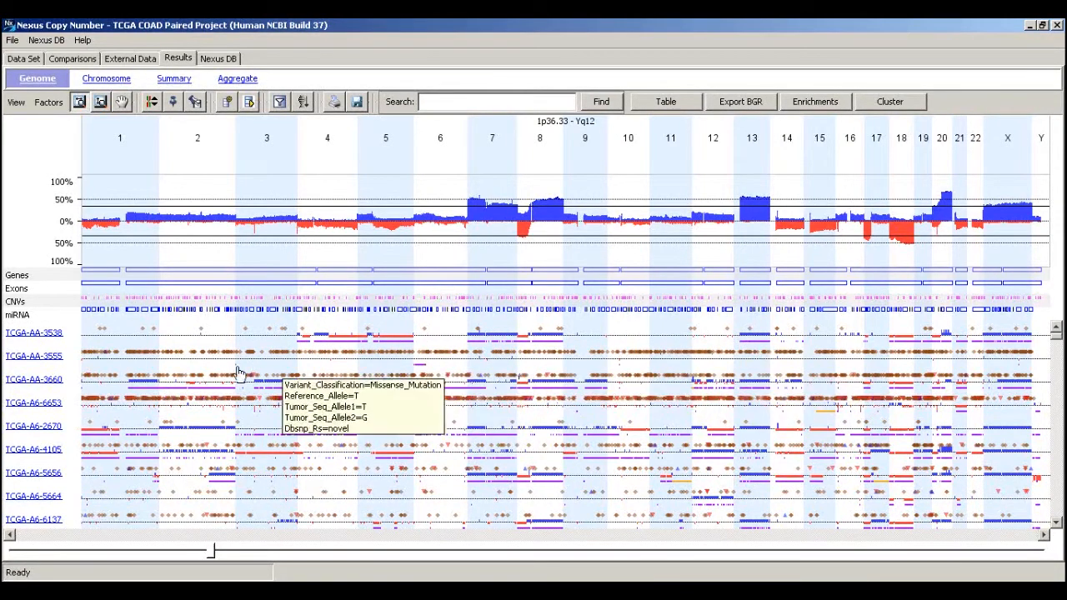
mouse_move(107, 336)
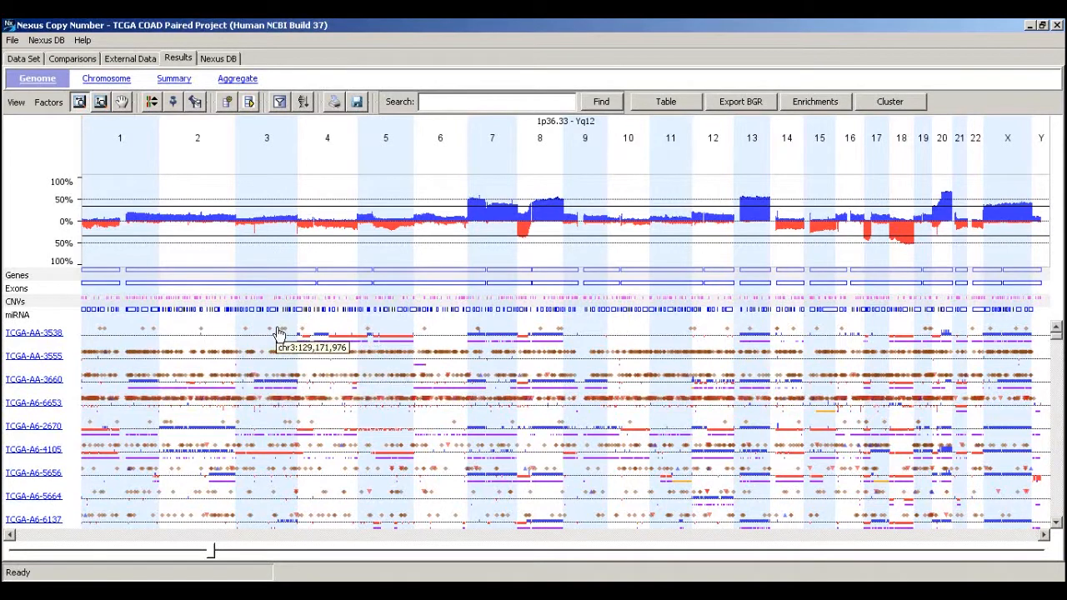
mouse_move(285, 331)
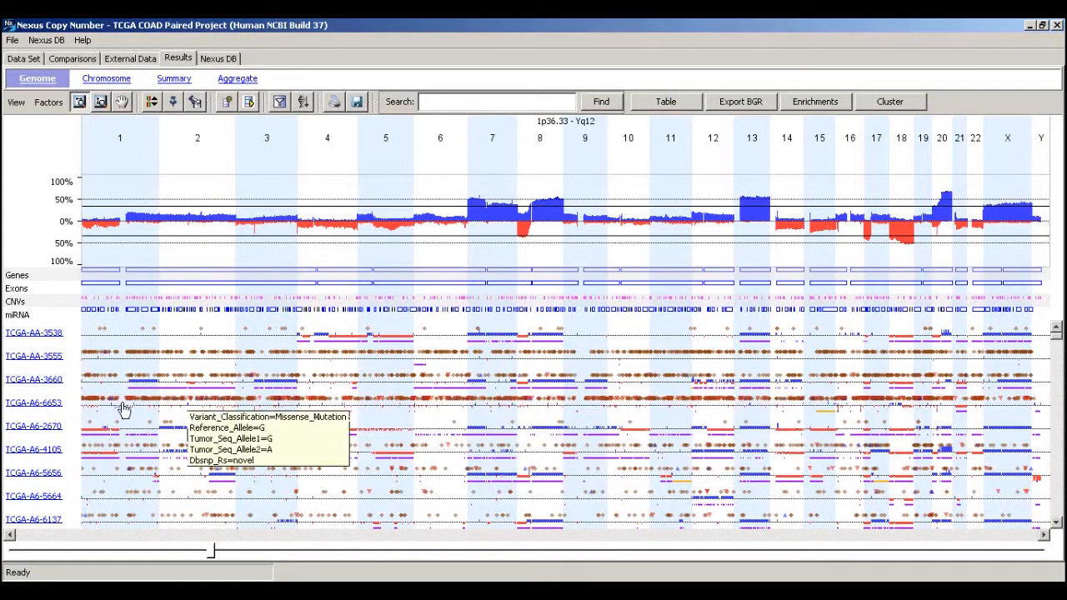
Step: Open the drill-down of sample TCGA-AA-3660 and examine its whole-genome plot in a maximized window, focusing on chromosome 12
left_click(40, 381)
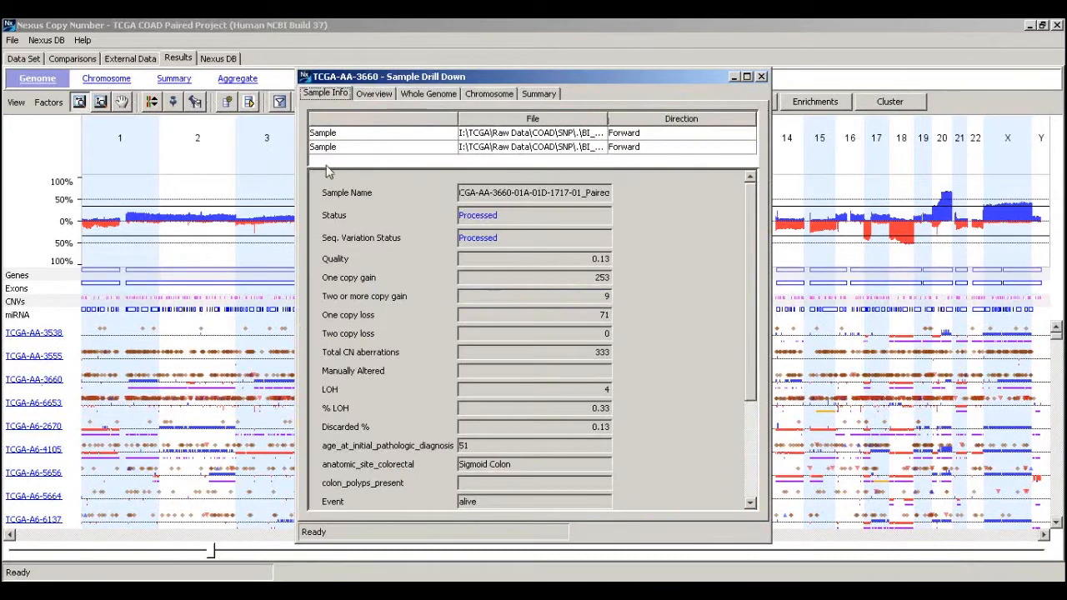
left_click(439, 95)
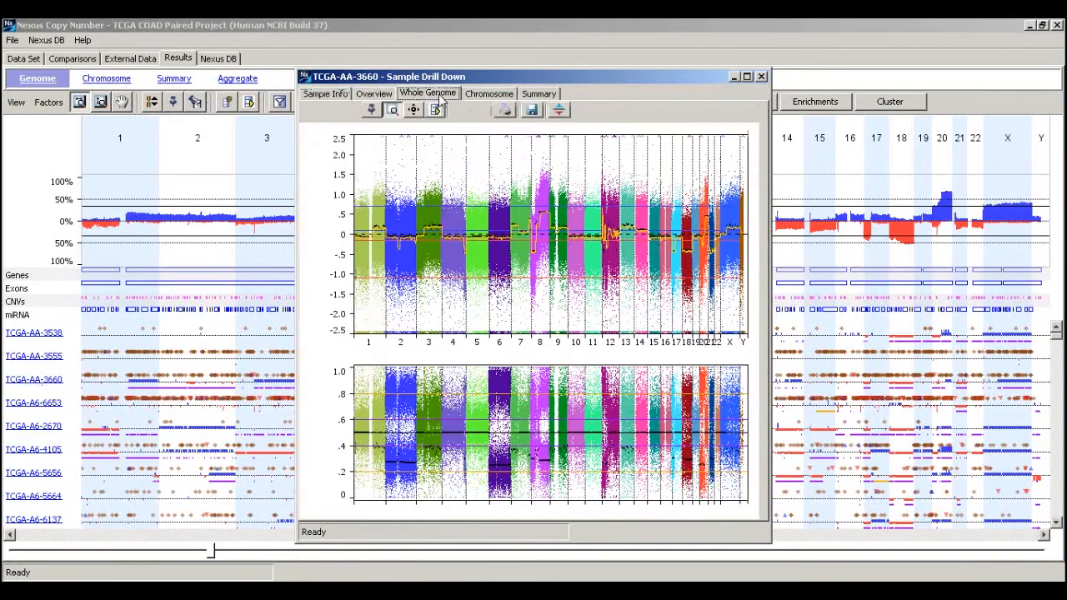
left_click(747, 76)
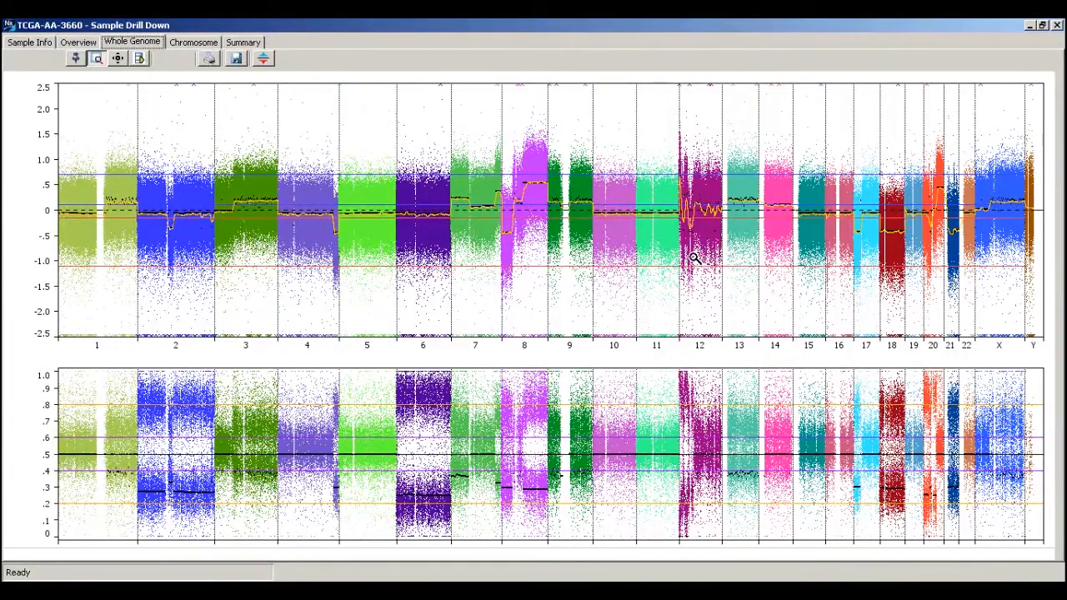
mouse_move(686, 250)
Step: View chromosome 12 of the sample with the region table collapsed for larger plots, and close the drill-down
left_click(196, 46)
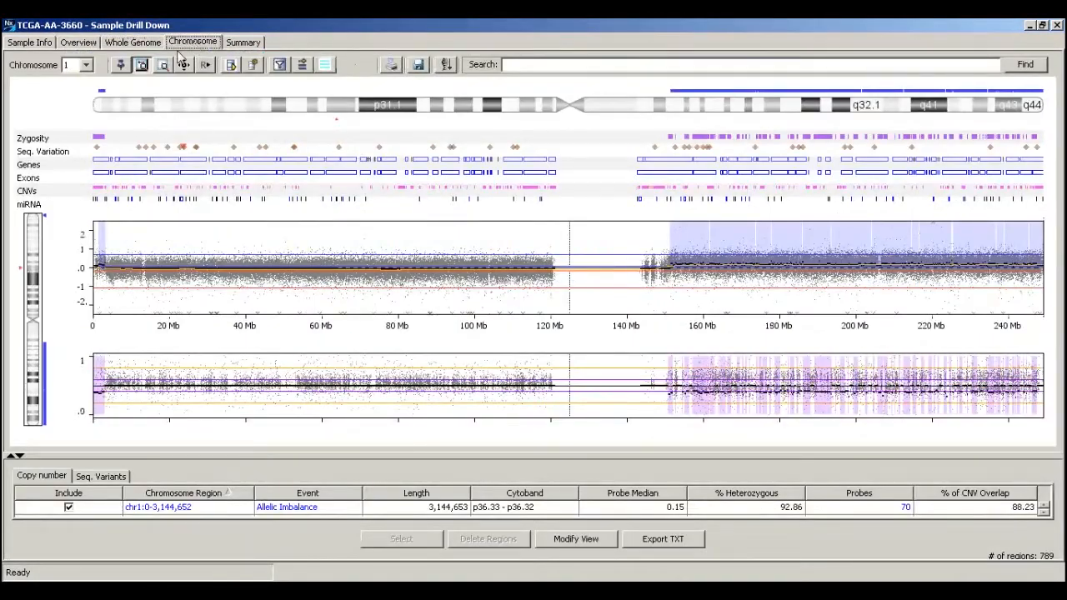
left_click(85, 65)
scroll(74, 129, "down", 2)
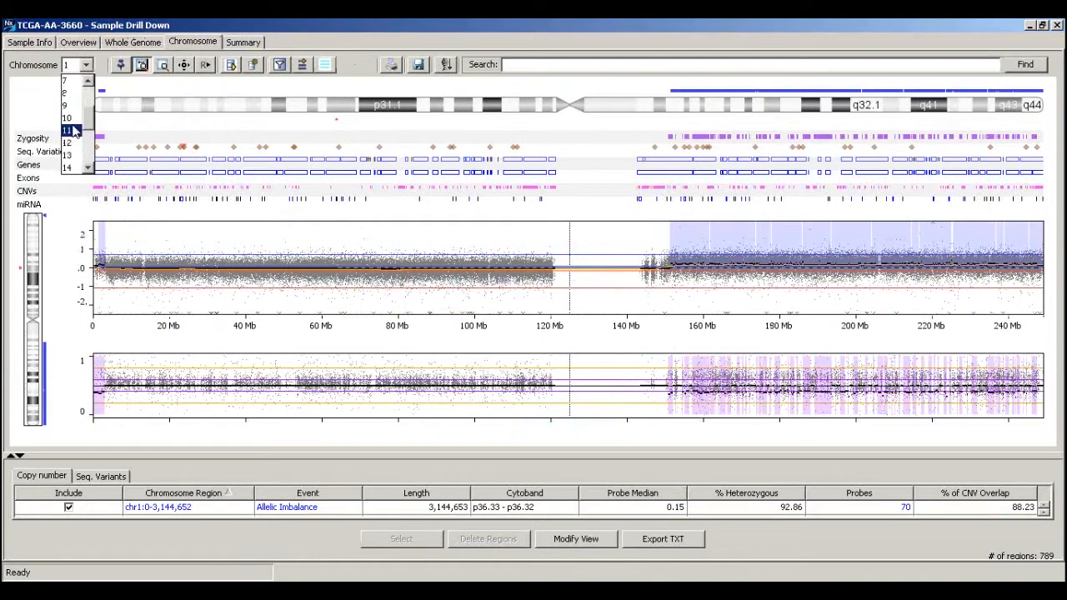
left_click(75, 142)
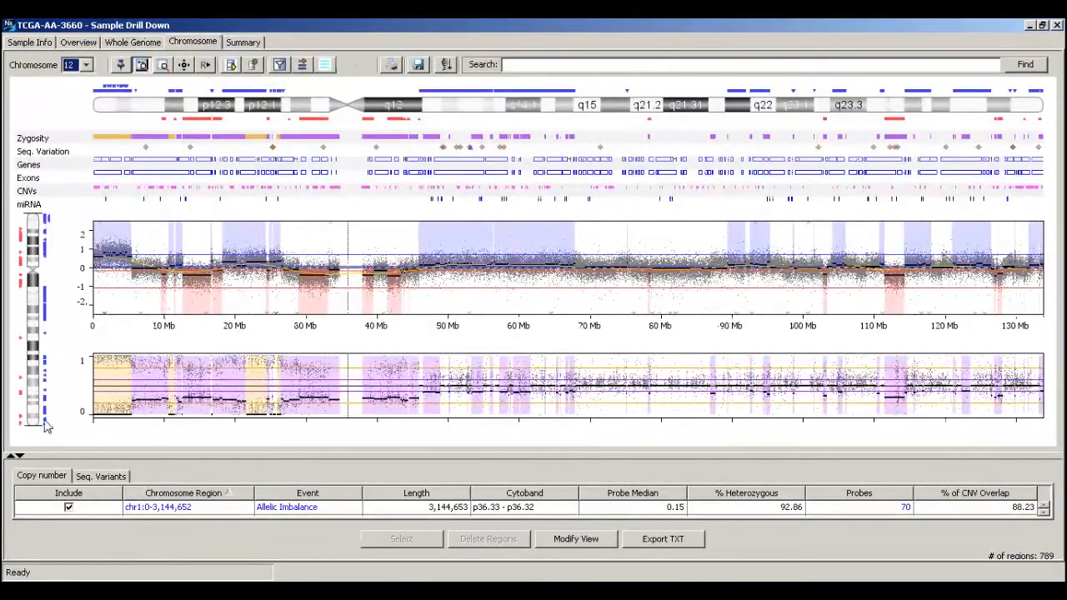
left_click(15, 456)
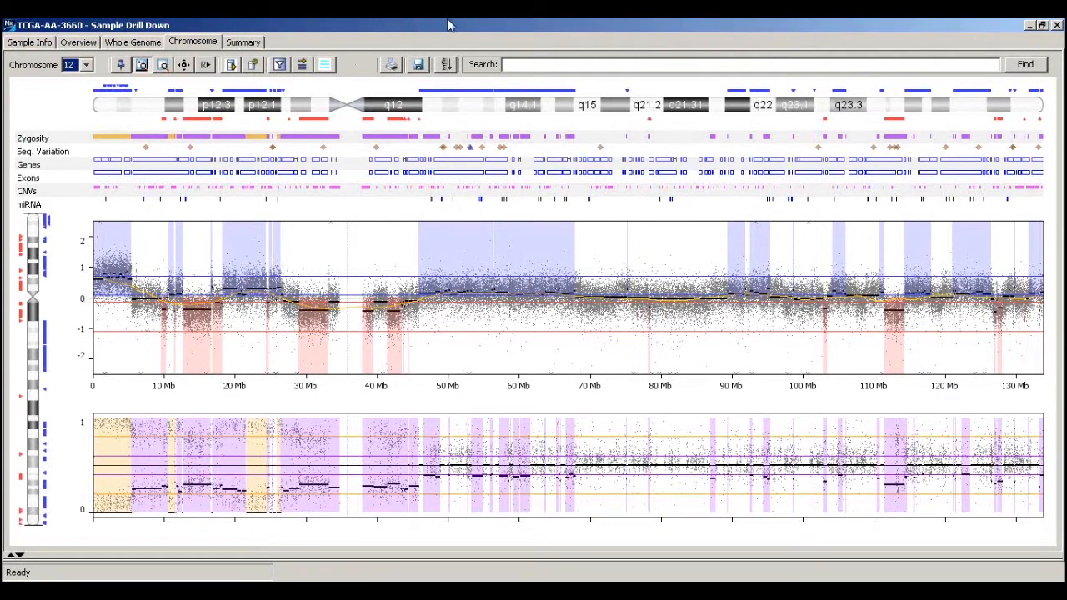
left_click(1055, 25)
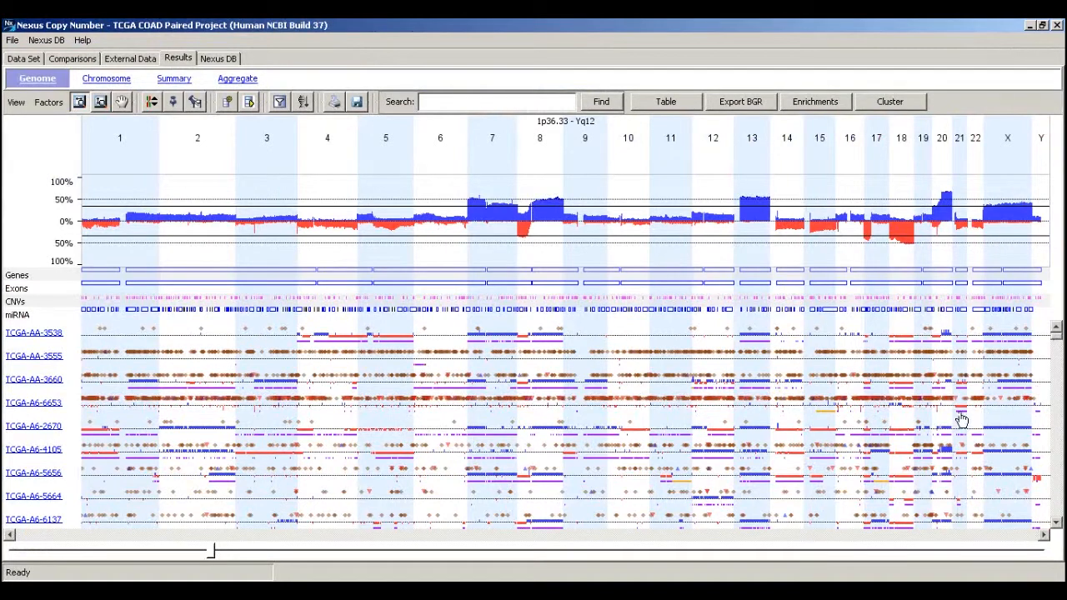
Step: Examine the sequence variants and copy number events across the sample tracks, and inspect the genome-wide frequency plot
mouse_move(948, 420)
mouse_move(101, 333)
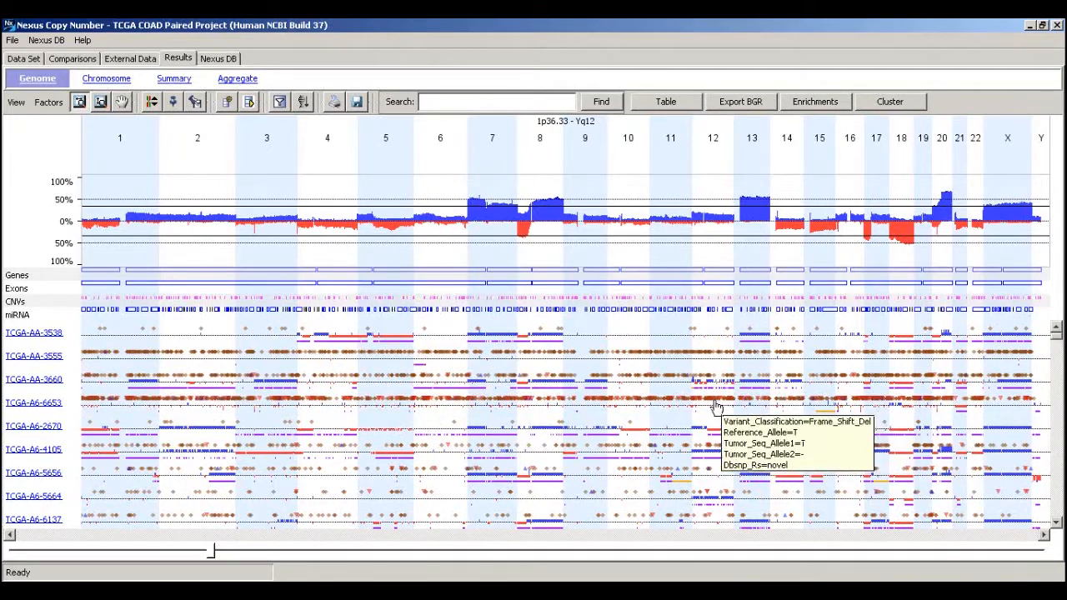
mouse_move(956, 392)
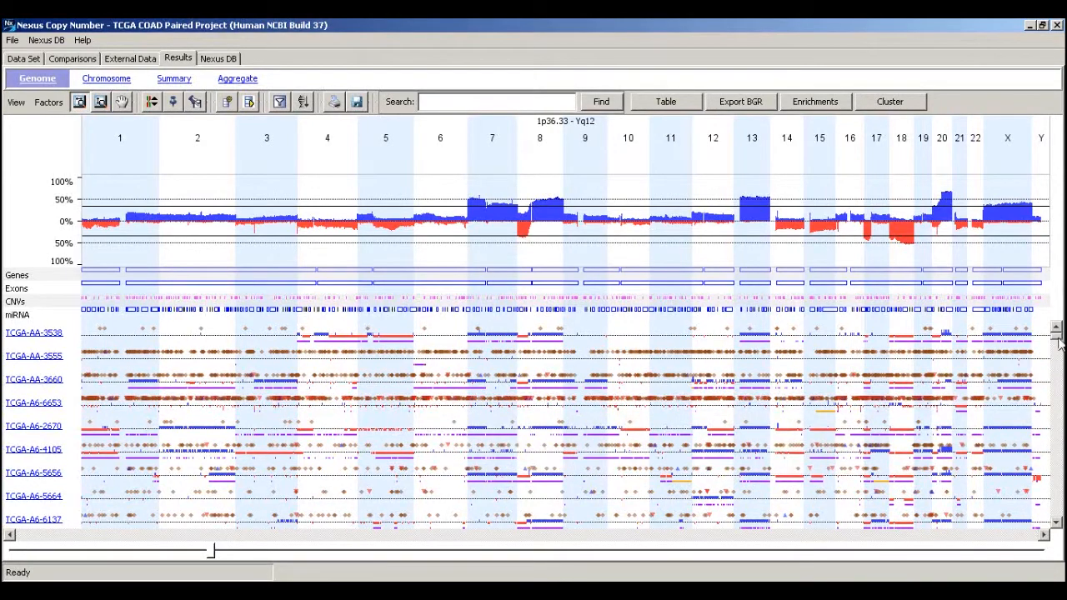
left_click_drag(1058, 343, 1060, 377)
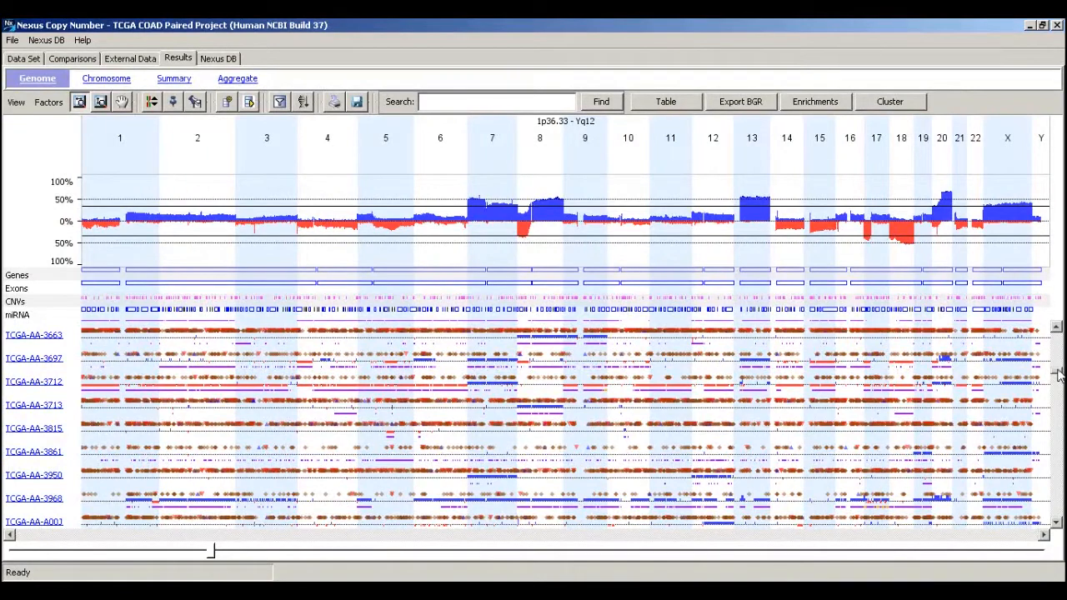
left_click(1055, 329)
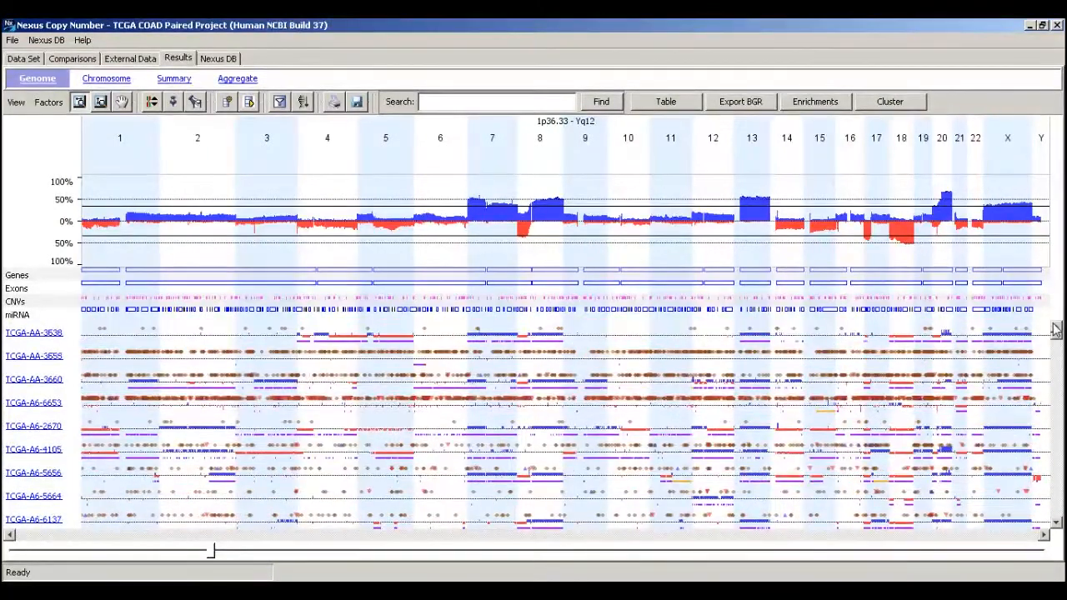
mouse_move(1003, 218)
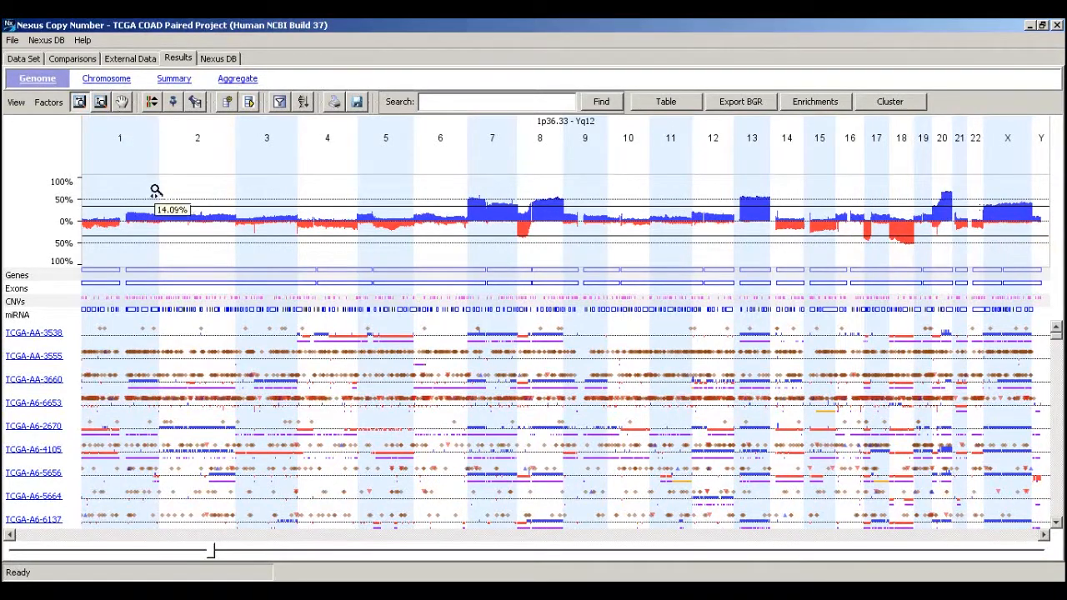
Step: Zoom the frequency plot to 3p24.1 - 3p12.1, place a marker on the loss peak, and return to the whole-genome view
left_click_drag(245, 221, 263, 225)
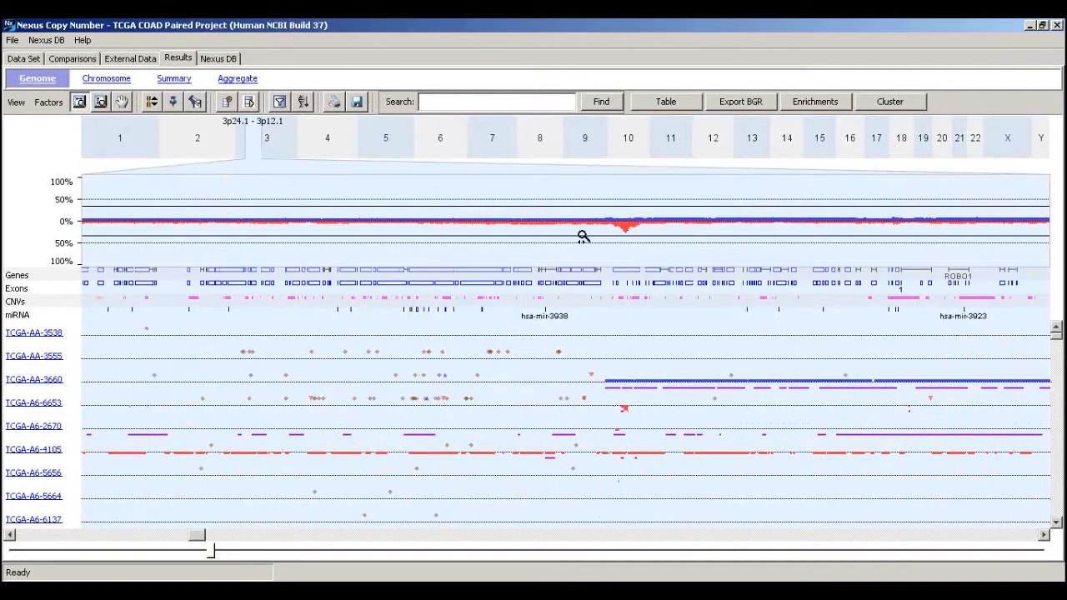
mouse_move(628, 277)
left_click(175, 101)
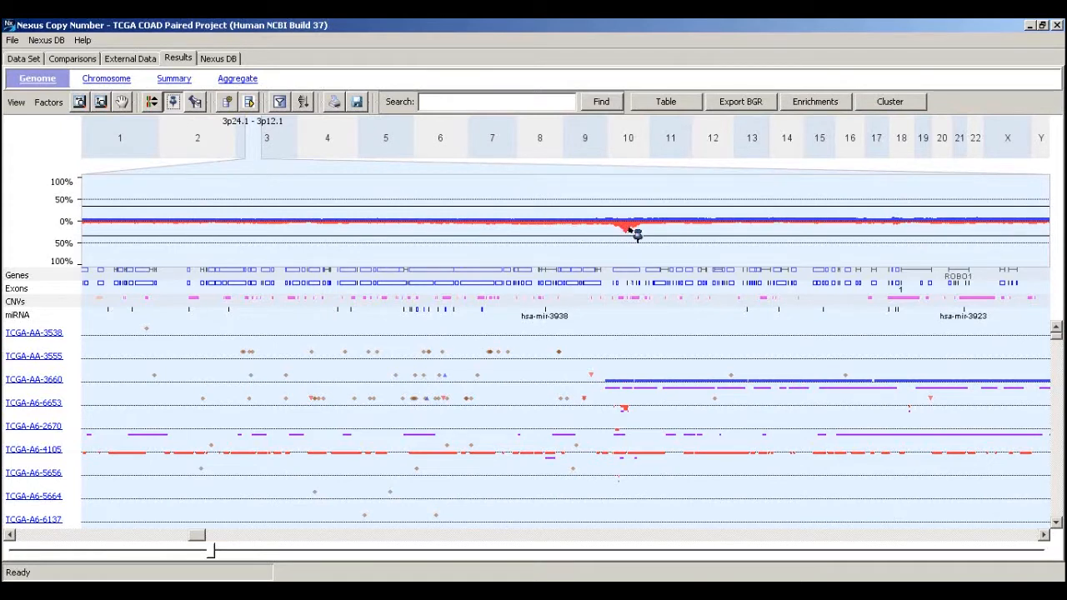
left_click(83, 102)
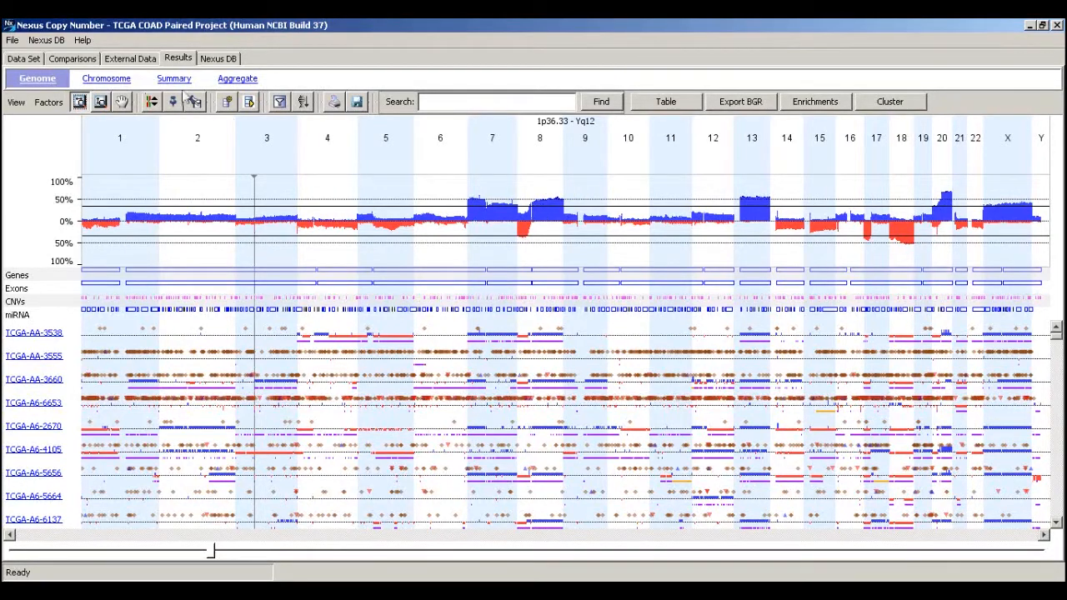
Step: Open the aggregate results and look through the list of common aberration regions and their event types
left_click(237, 79)
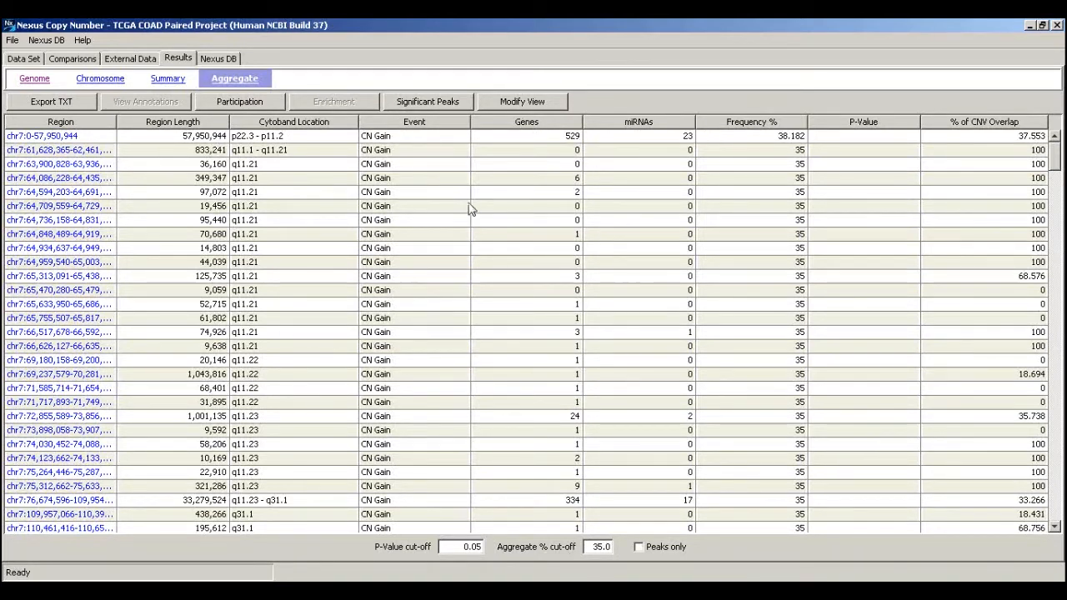
scroll(412, 292, "down", 20)
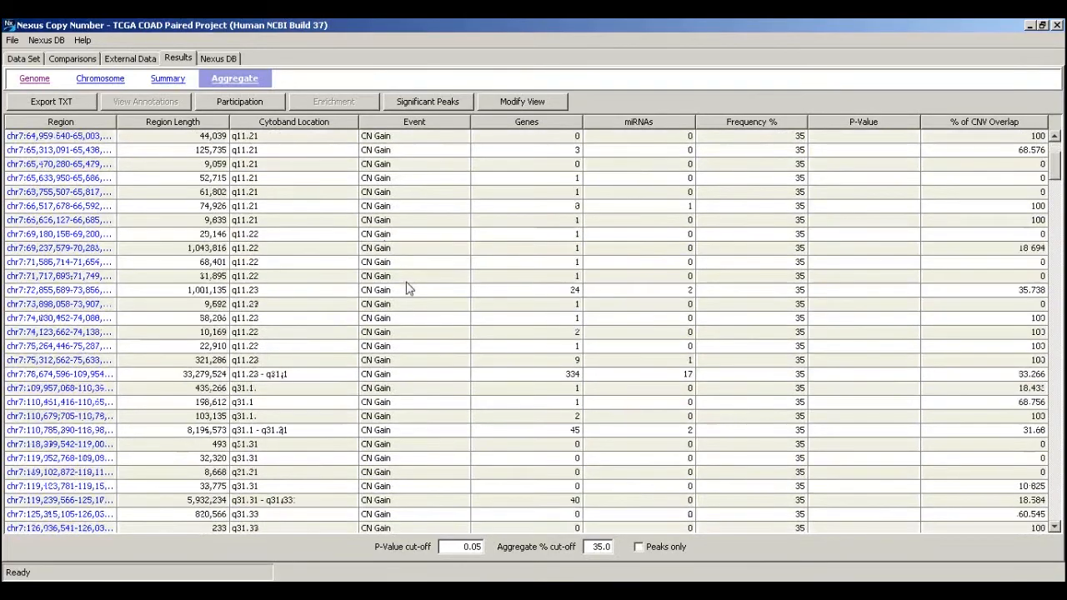
scroll(408, 288, "down", 20)
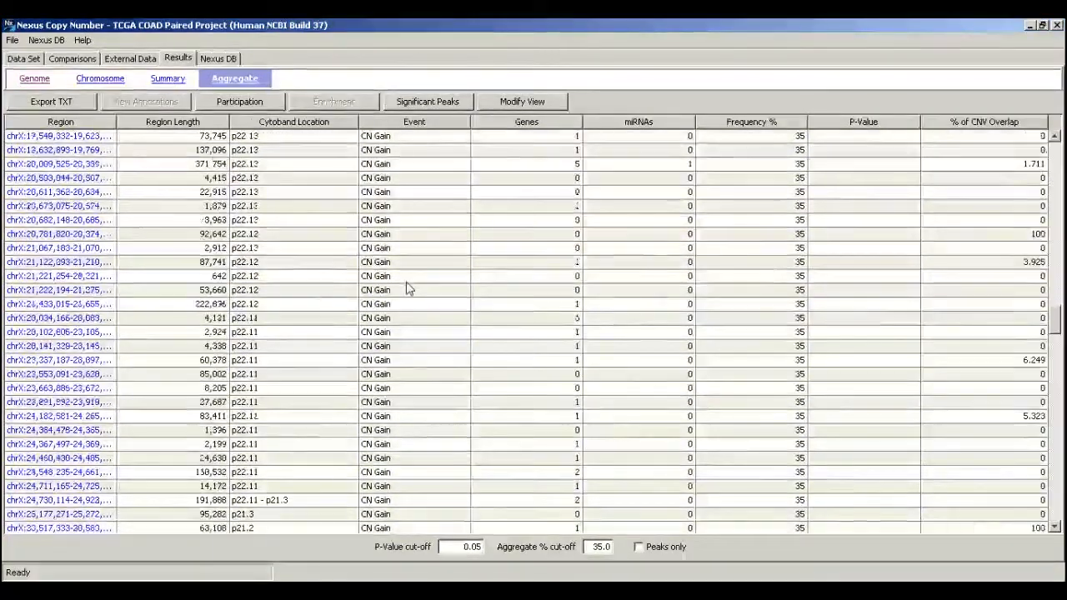
scroll(408, 288, "down", 15)
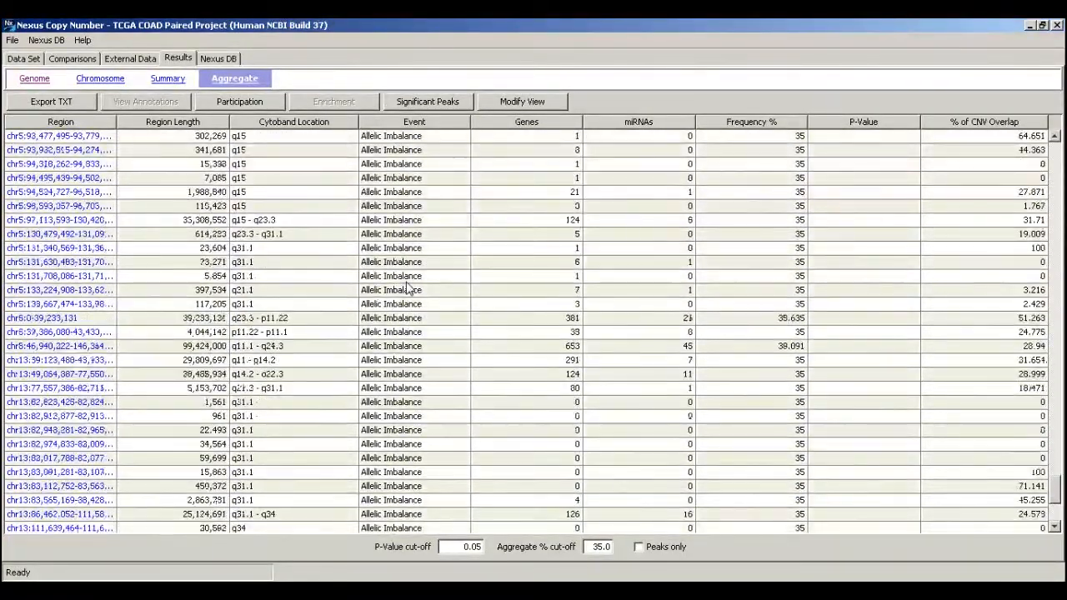
scroll(409, 288, "up", 9)
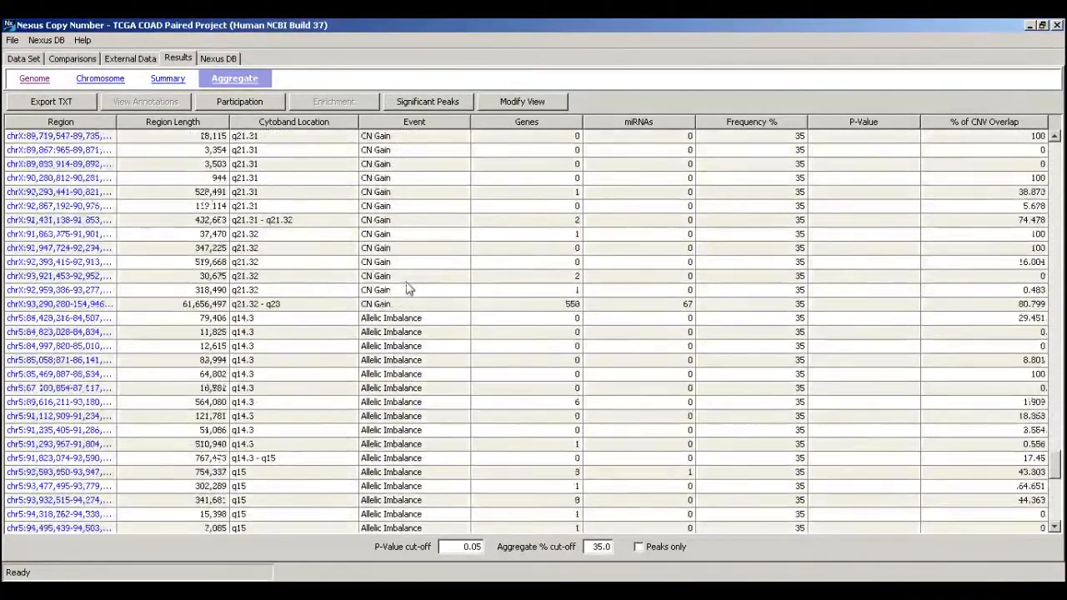
scroll(409, 288, "up", 7)
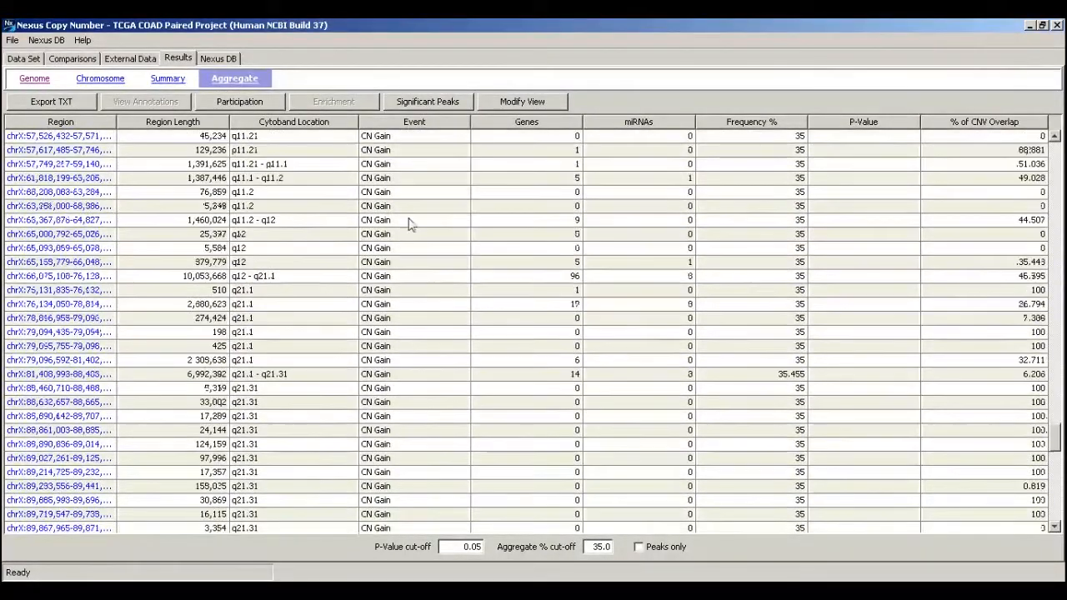
Step: Sort the aggregate regions by event and by region, and review the grouped allelic imbalance, gain and loss regions
left_click(429, 122)
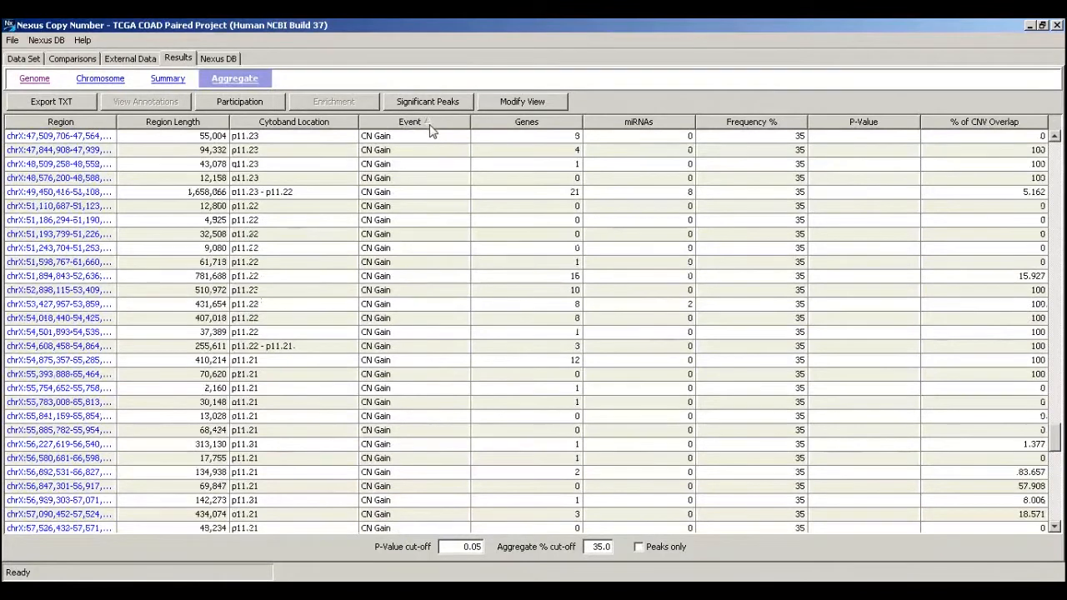
left_click(79, 123)
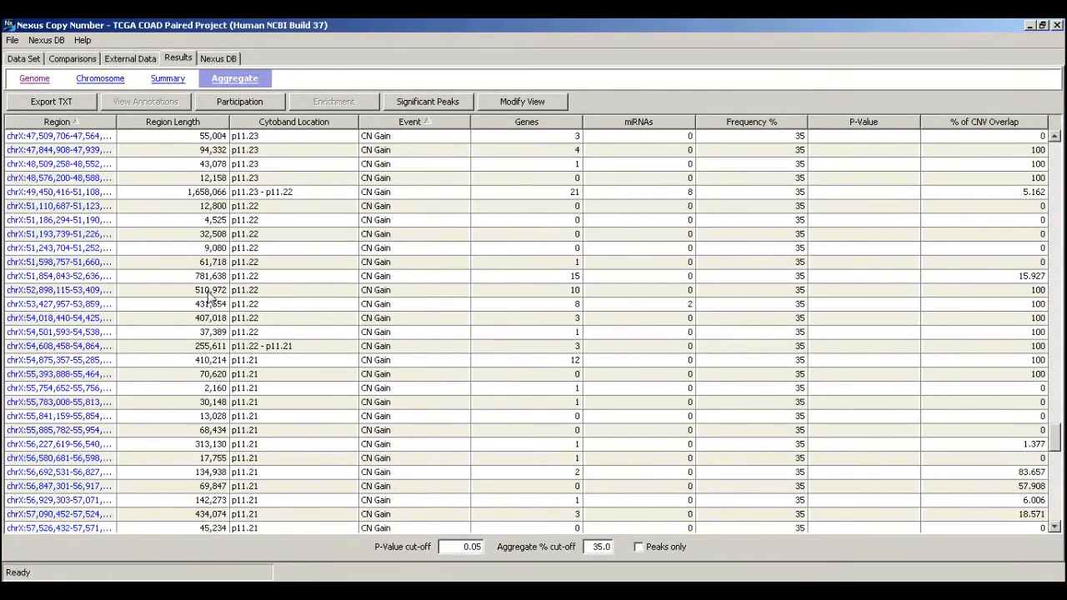
scroll(208, 291, "down", 9)
scroll(213, 293, "down", 10)
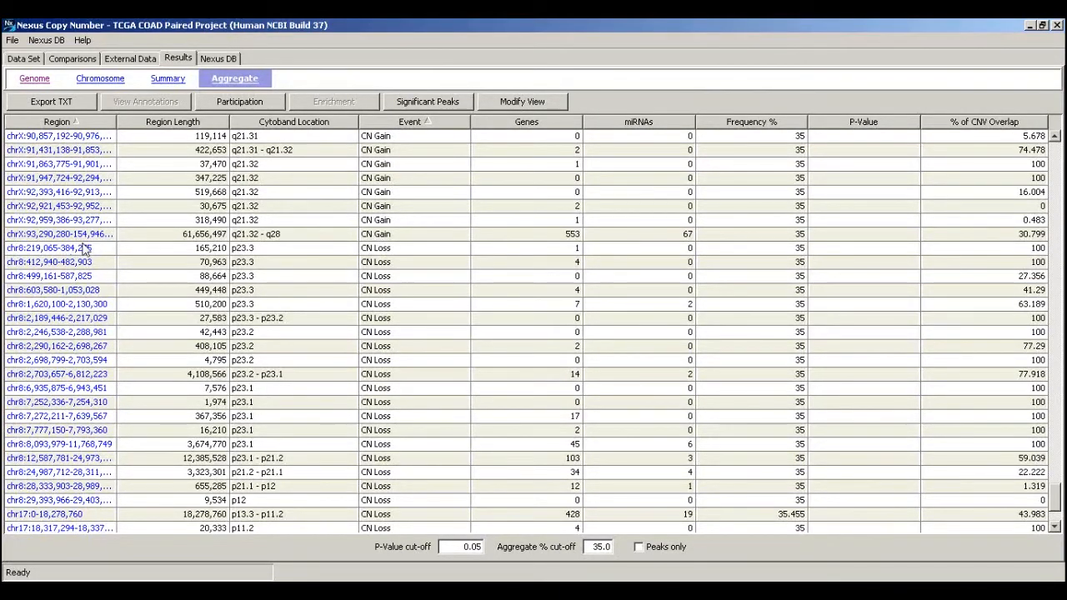
scroll(464, 258, "down", 2)
scroll(464, 259, "up", 2)
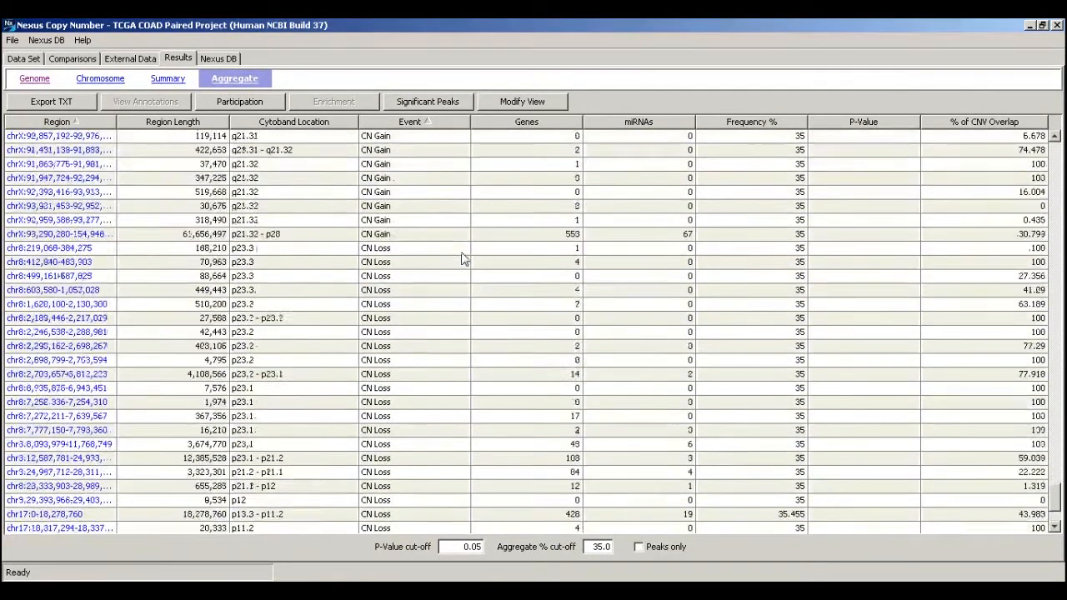
scroll(464, 259, "up", 15)
scroll(464, 260, "up", 15)
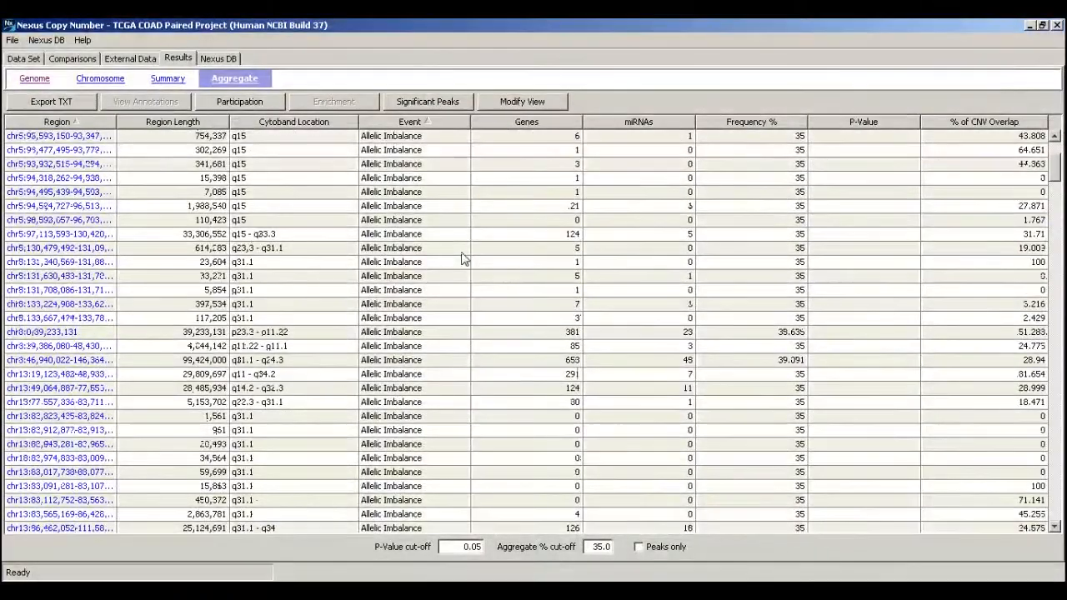
scroll(464, 259, "up", 4)
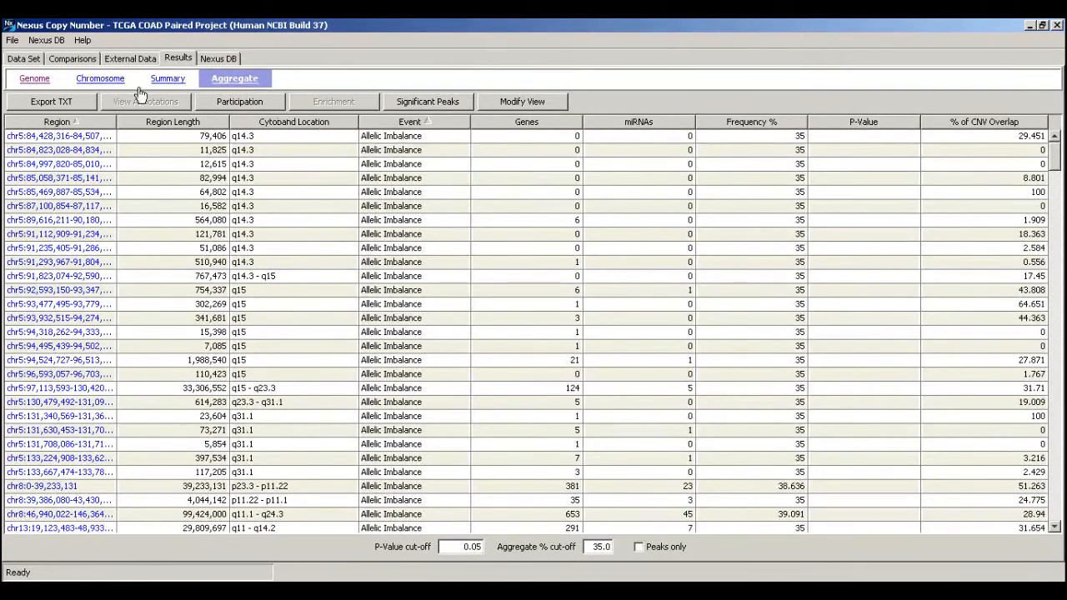
Step: Filter the genome results to remove LOH regions that are also CN loss and allelic imbalance regions that are also CN events
left_click(38, 81)
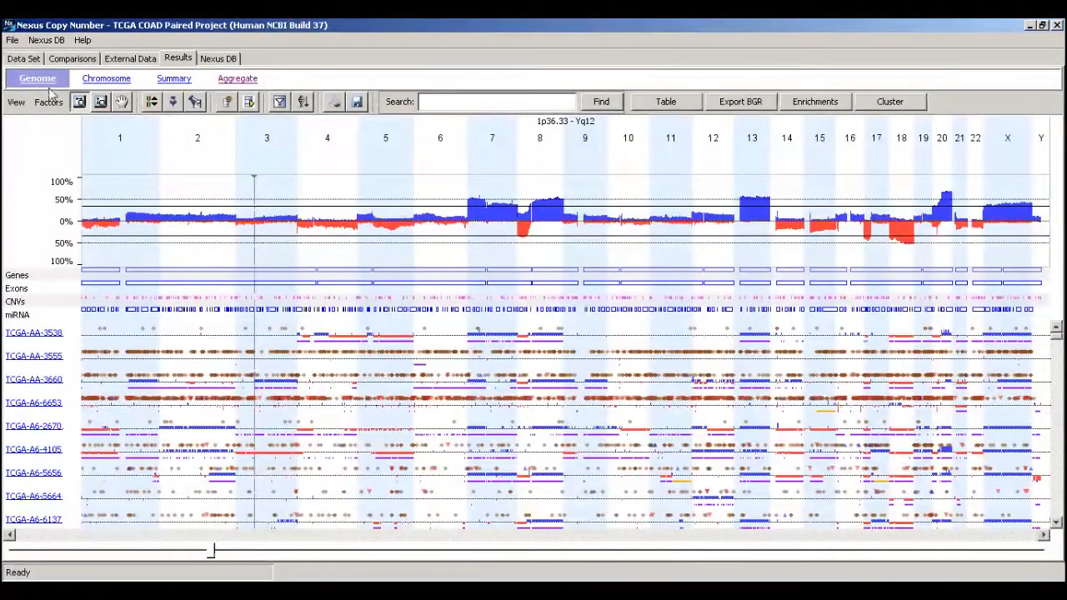
left_click(280, 103)
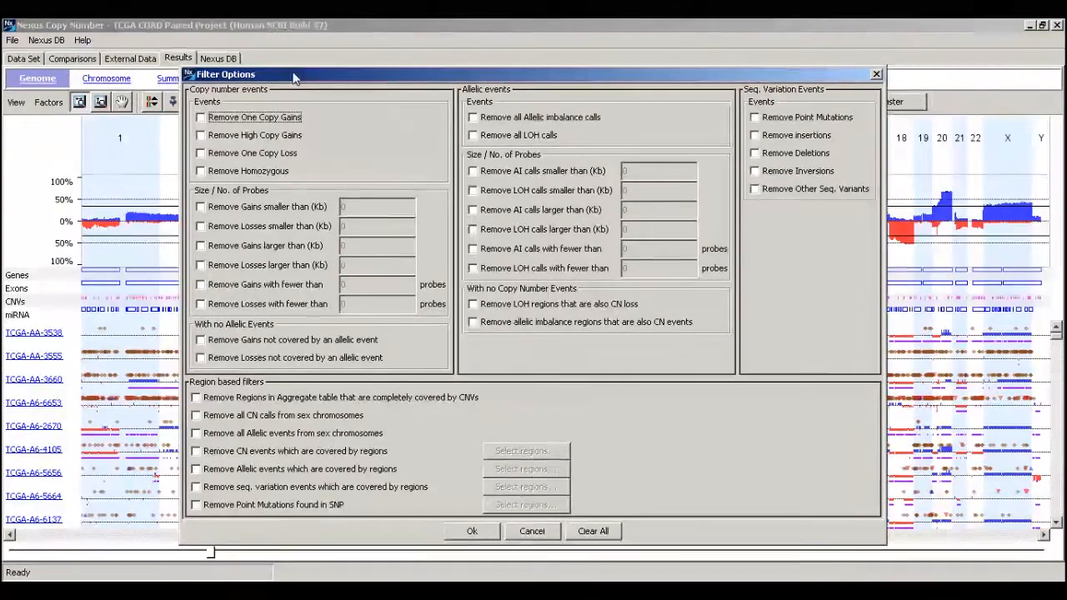
left_click_drag(289, 73, 262, 43)
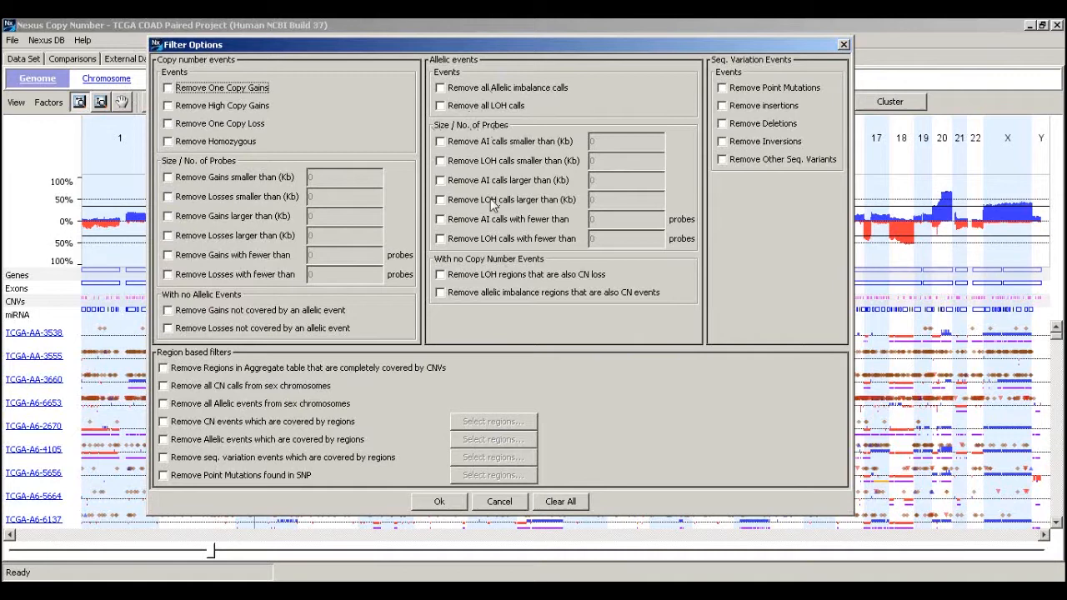
left_click(439, 274)
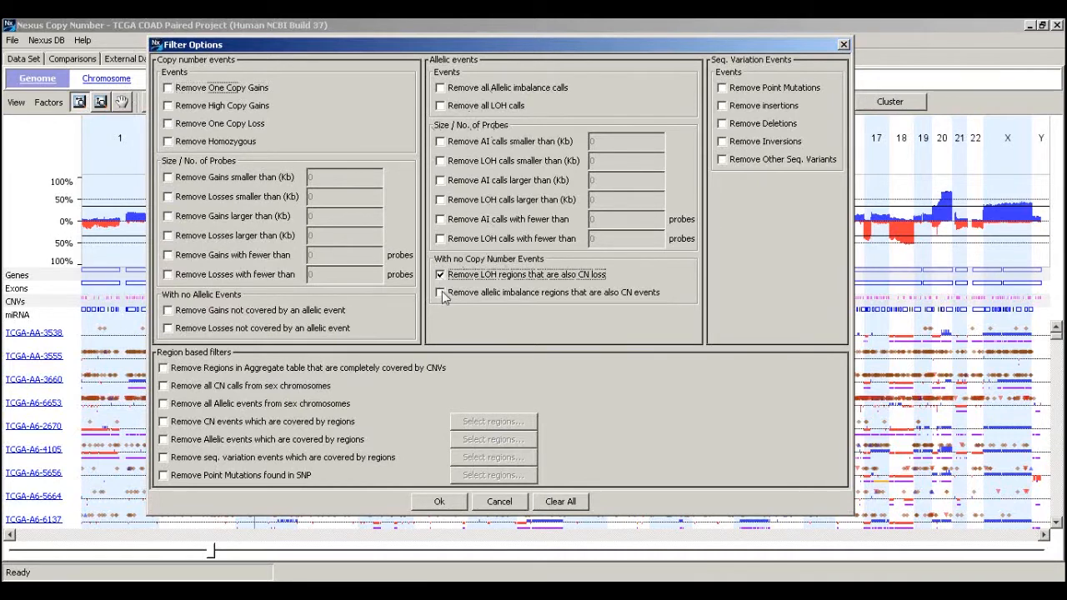
left_click(445, 294)
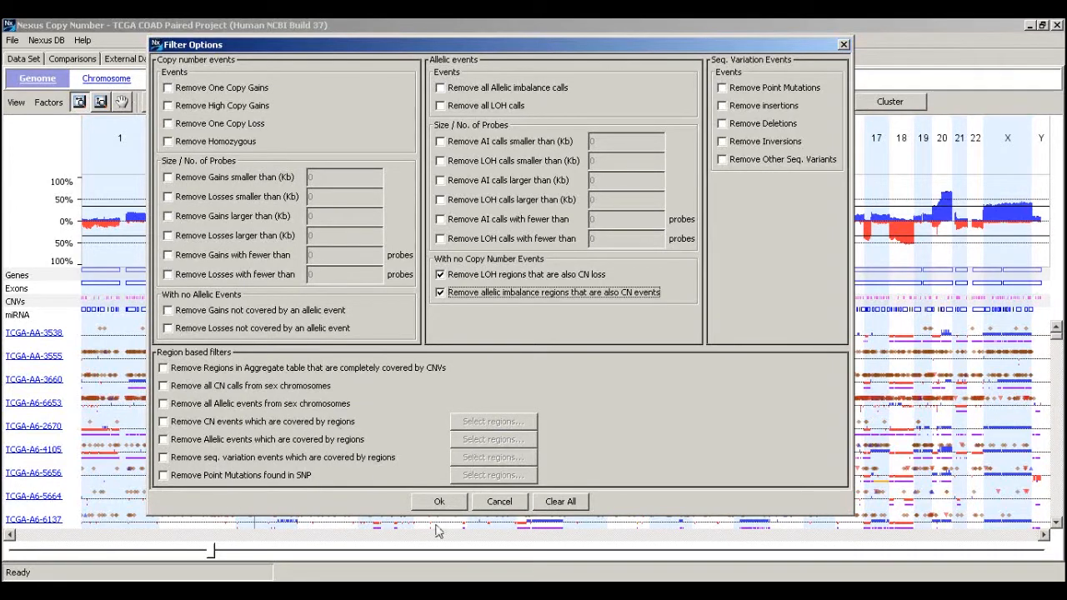
left_click(455, 506)
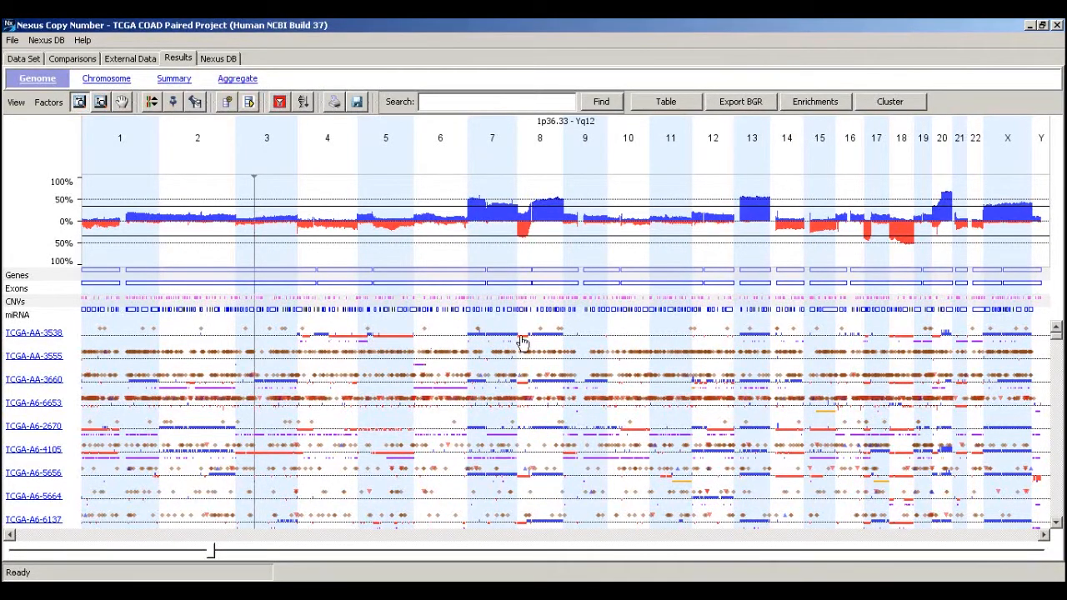
Step: Check the filtered events in the sample tracks, re-sort the aggregate regions by event, and return to the genome-wide view
mouse_move(553, 352)
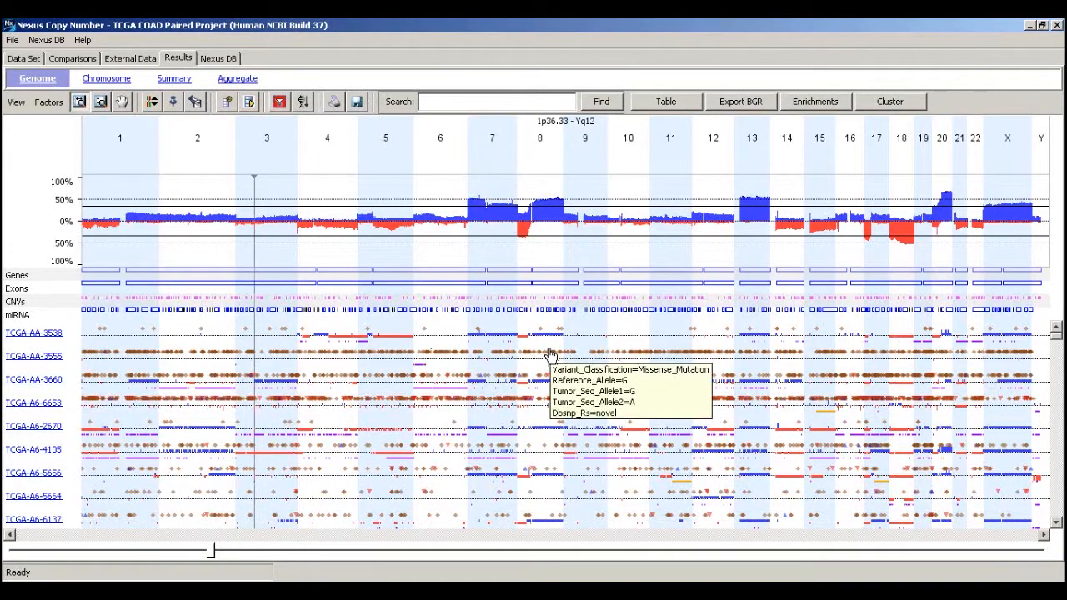
left_click(255, 78)
left_click(427, 122)
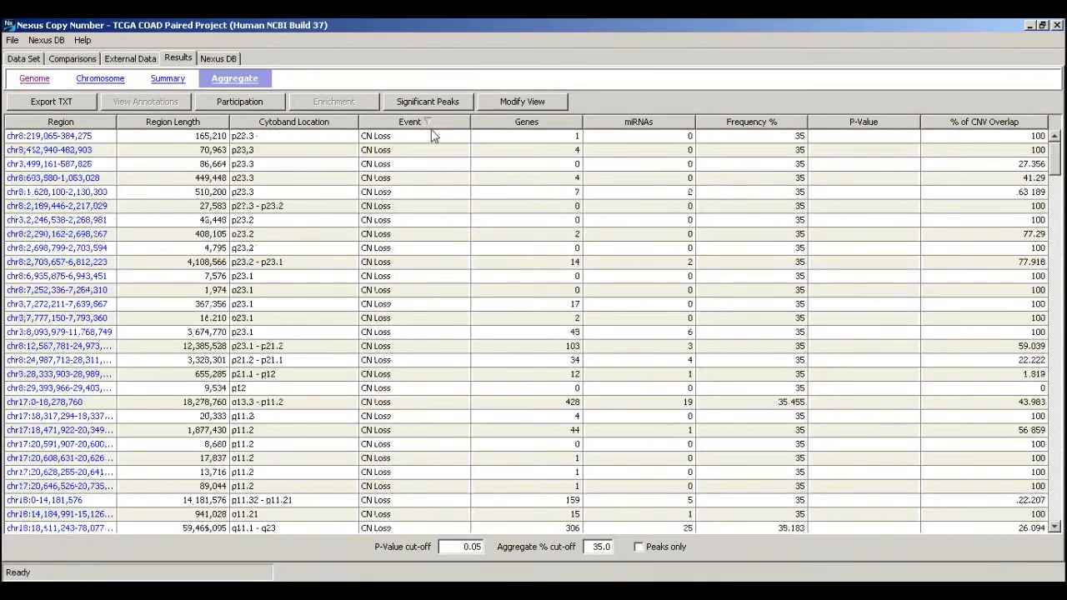
left_click(428, 122)
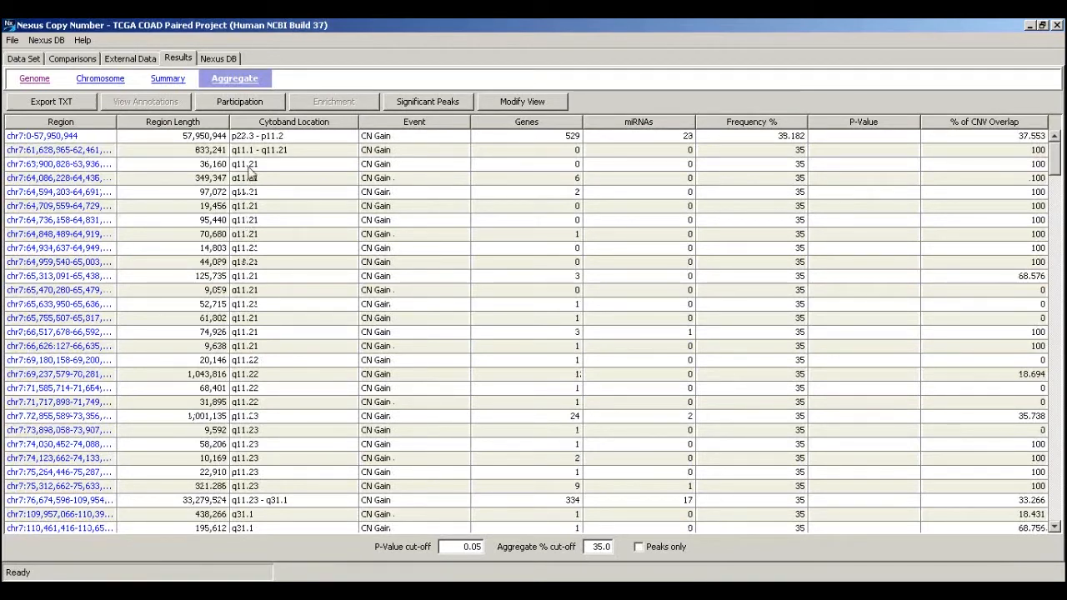
left_click(33, 79)
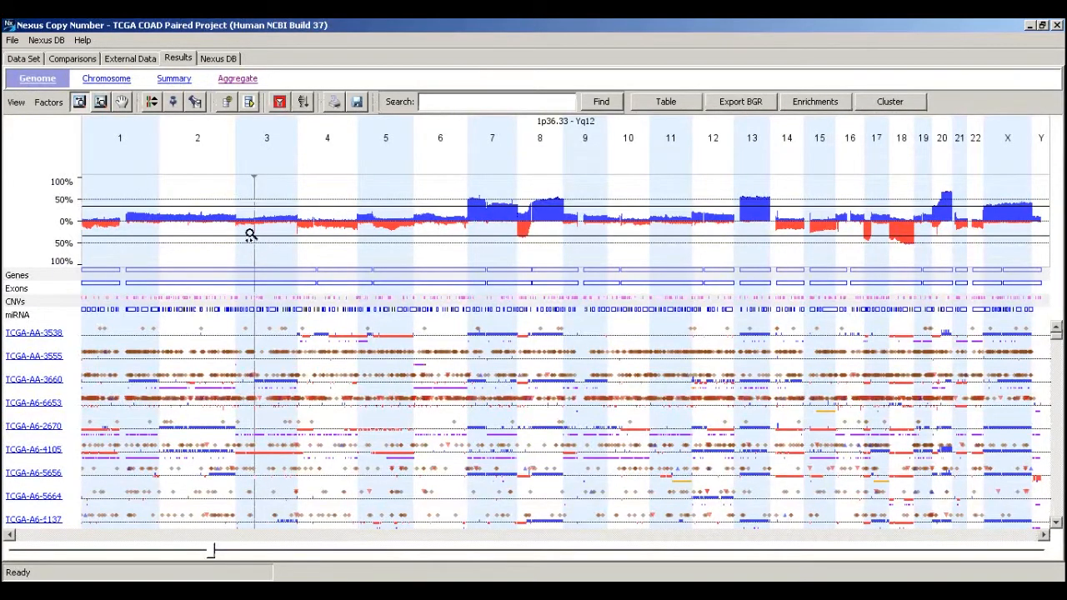
mouse_move(240, 225)
Step: Bring up the already computed GISTIC profile from the data set, maximize its window, and sort the significant peaks by region
left_click(23, 58)
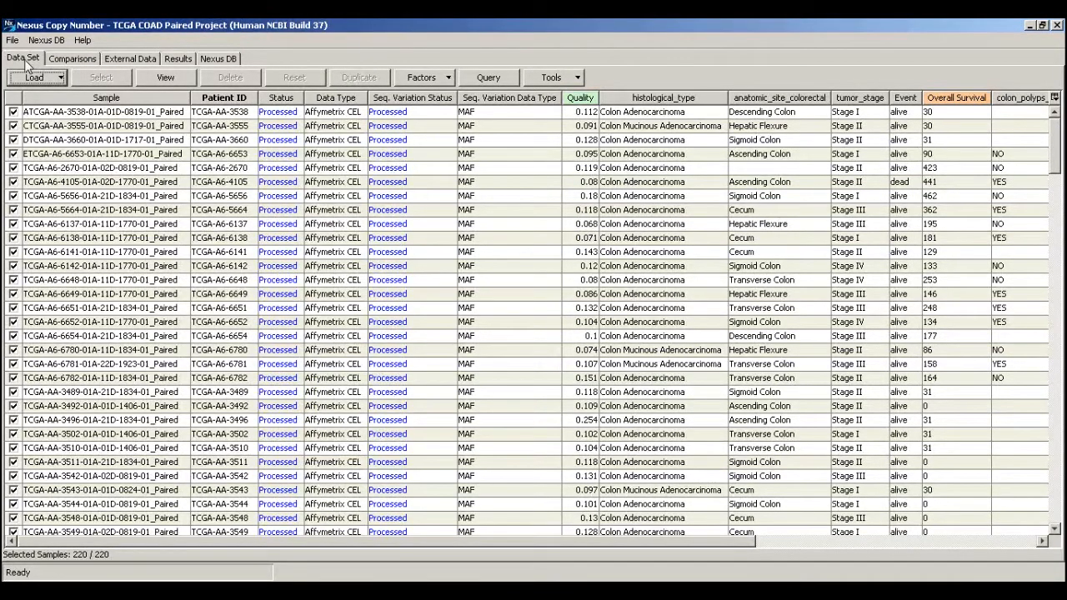
left_click(577, 79)
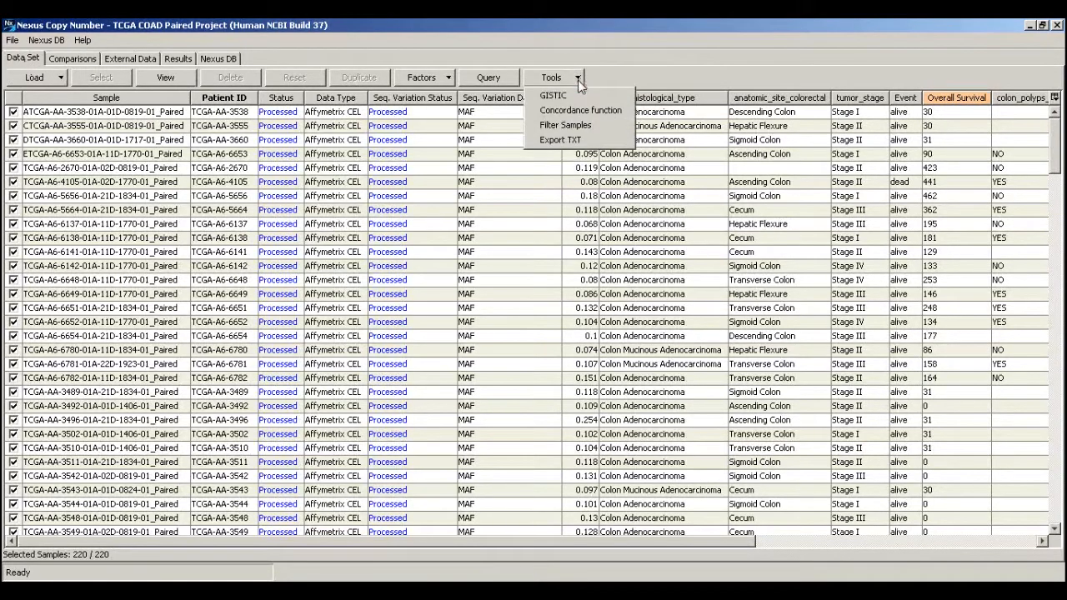
left_click(616, 26)
left_click(416, 590)
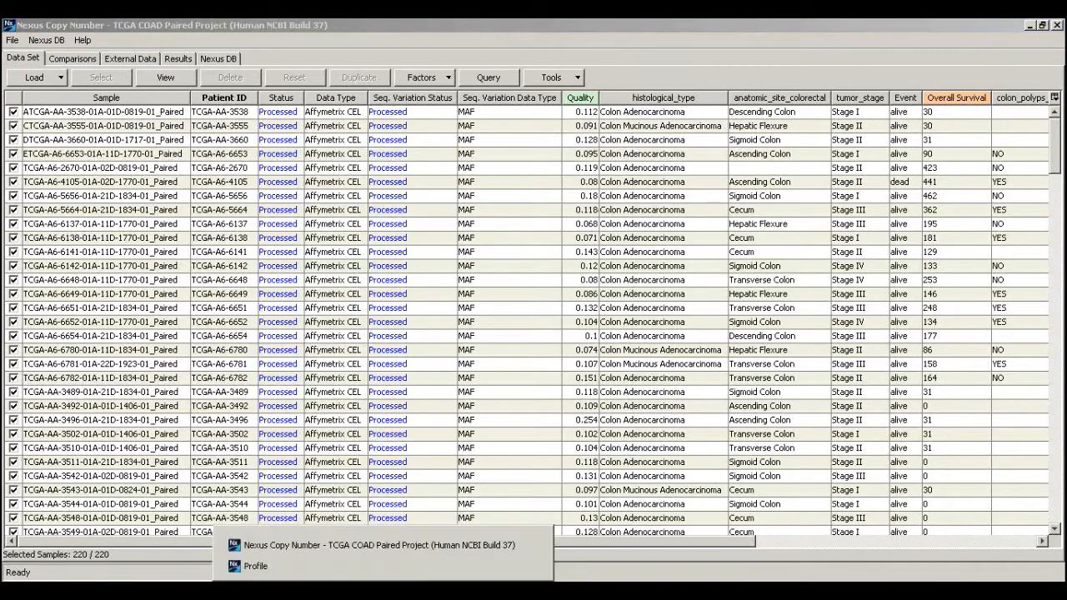
left_click(388, 574)
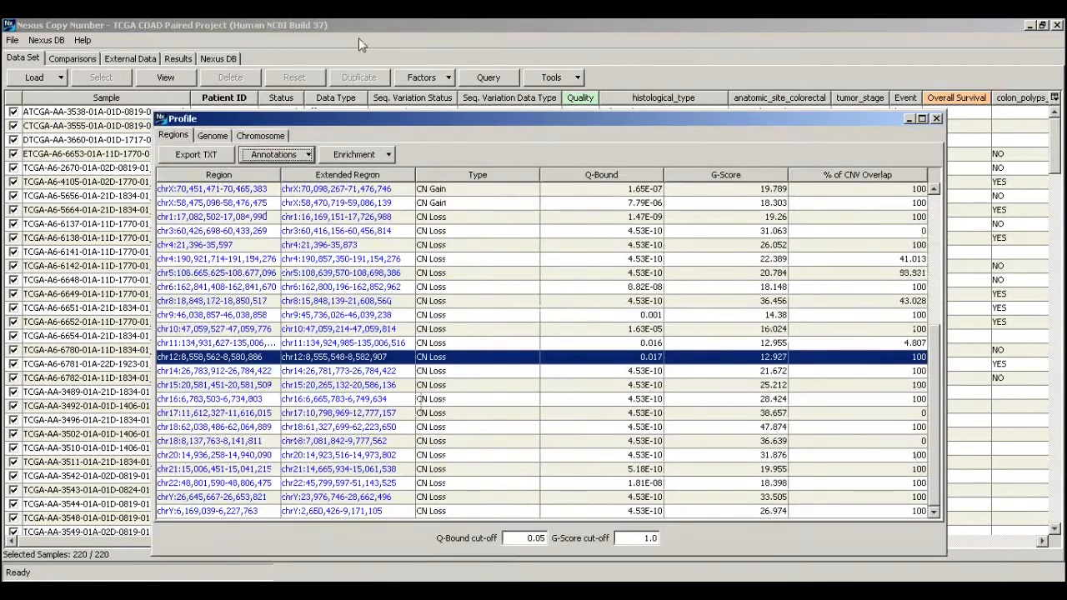
left_click_drag(471, 118, 400, 49)
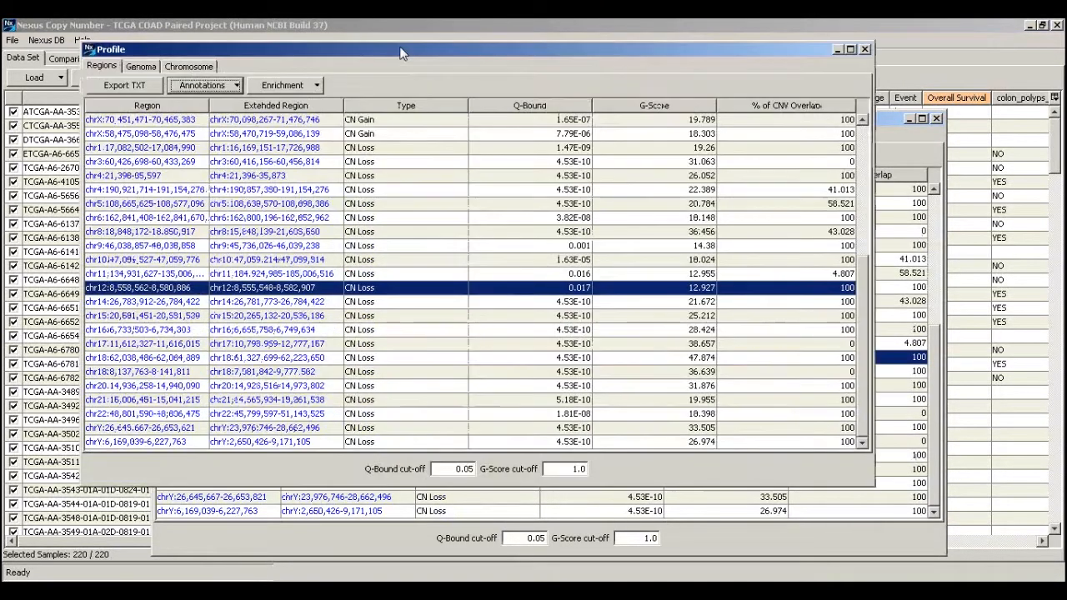
left_click(850, 49)
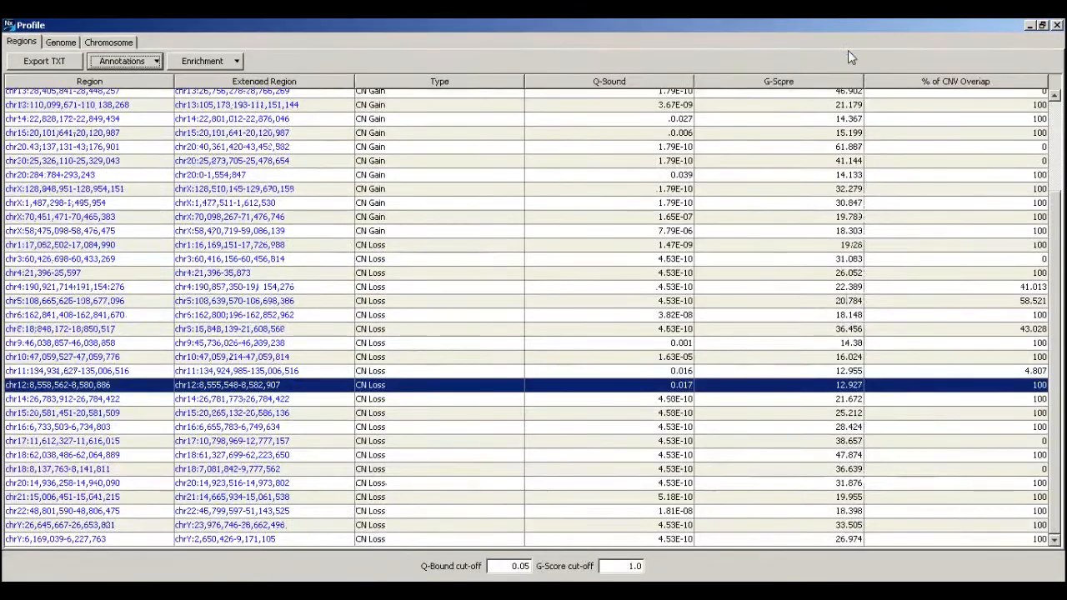
scroll(166, 125, "up", 3)
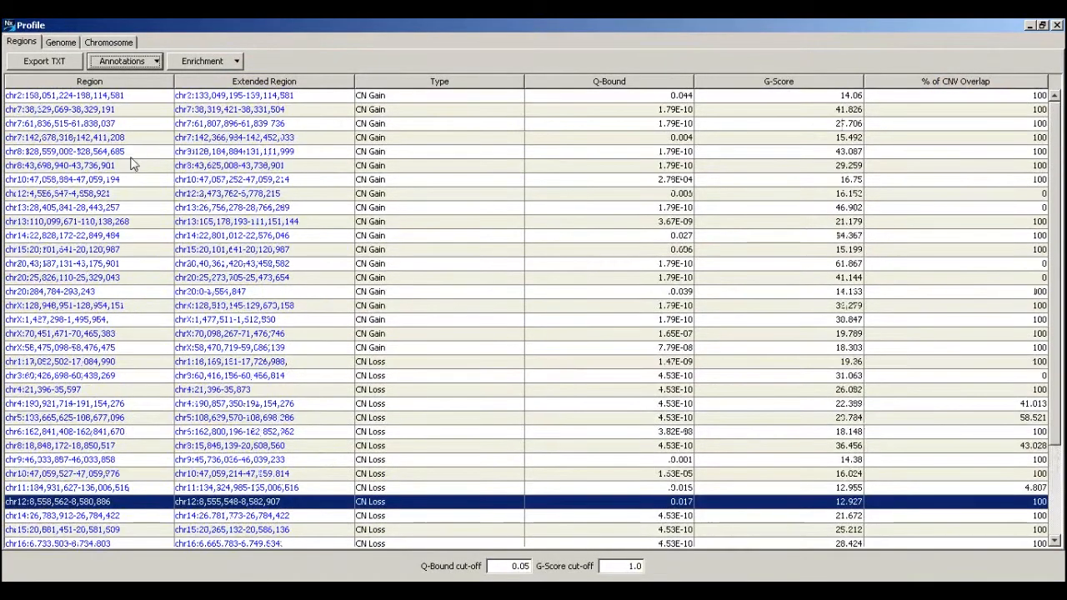
left_click(136, 84)
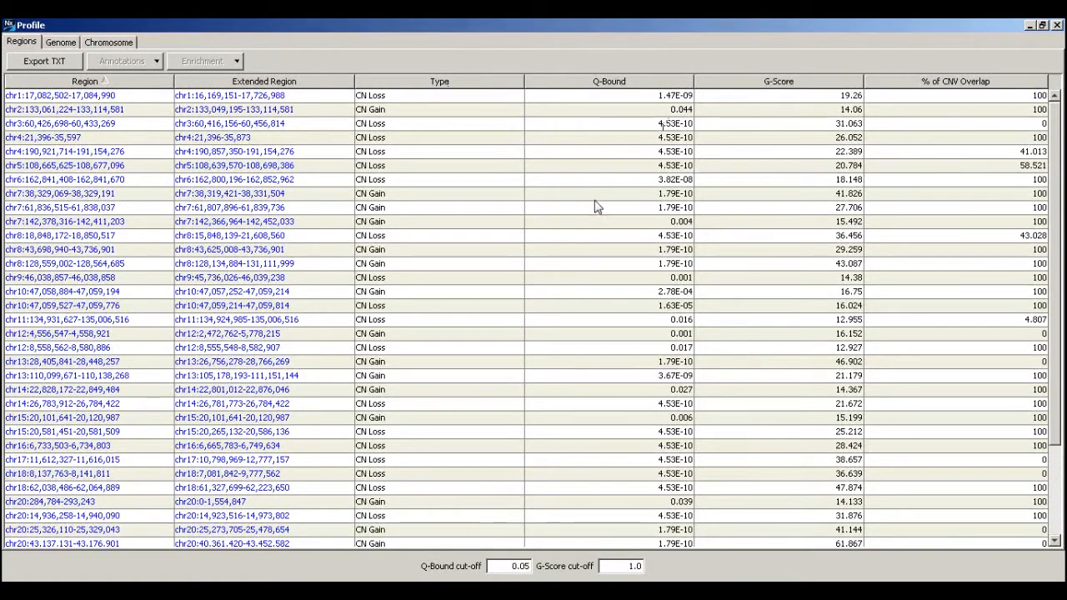
Step: View the profile's genome-wide aggregate plot on the significance scale, and return it to the score display
left_click(61, 47)
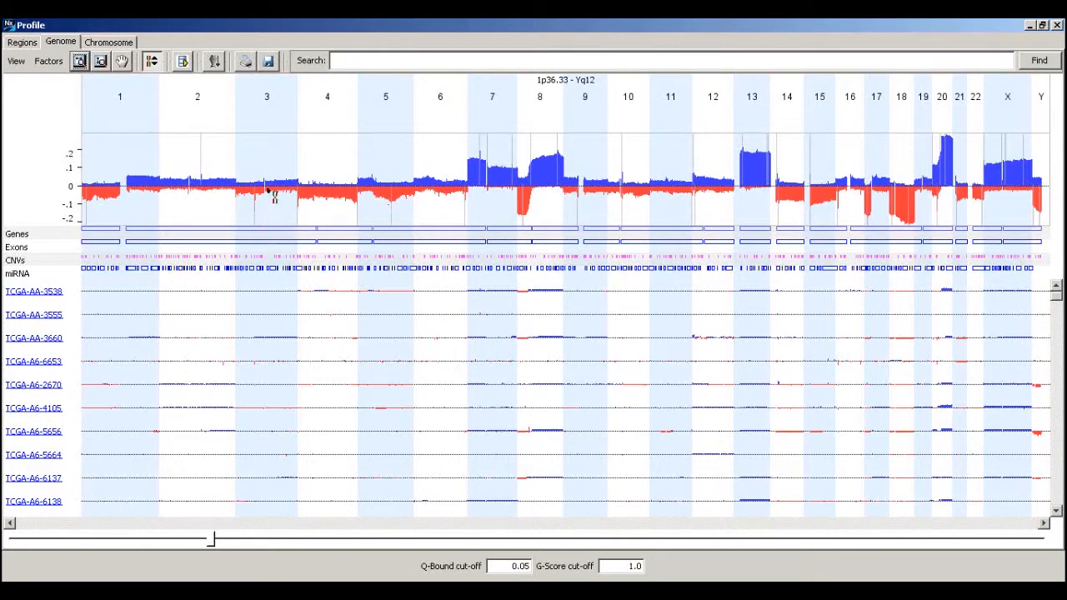
left_click(16, 61)
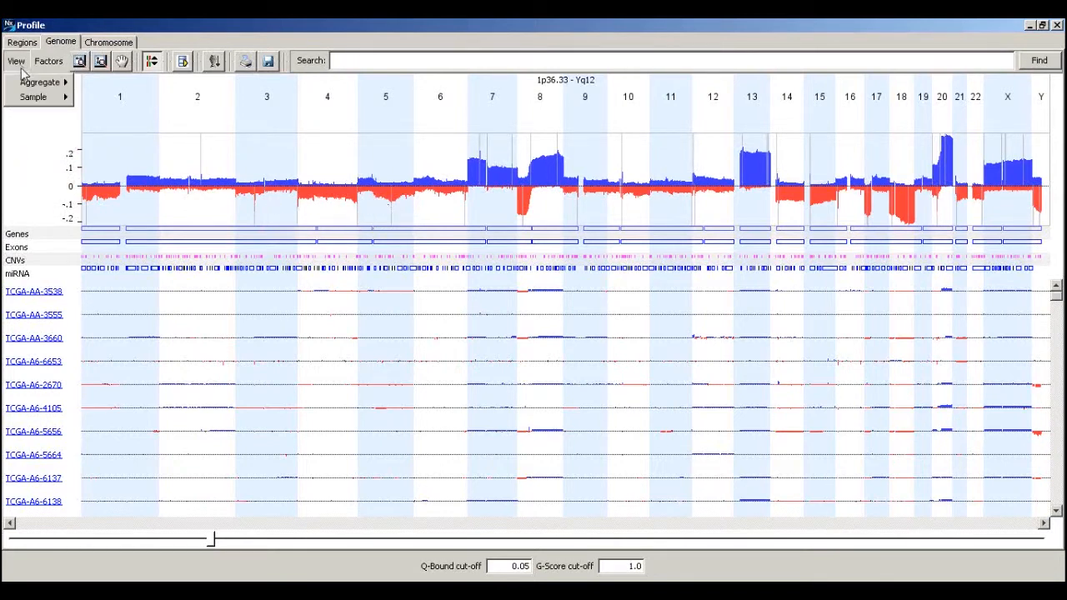
mouse_move(34, 82)
left_click(112, 96)
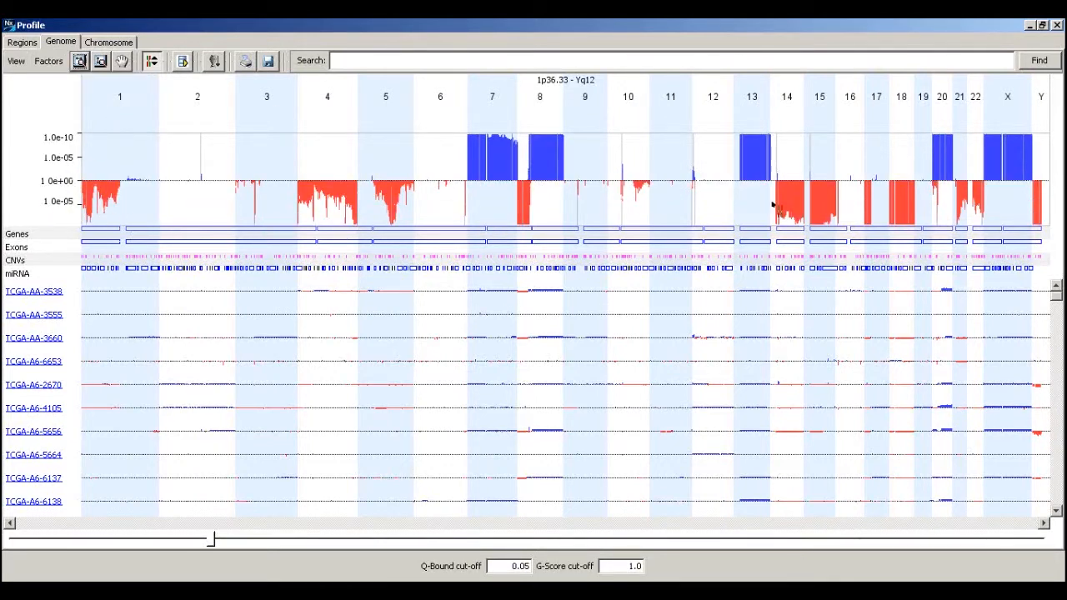
left_click(16, 61)
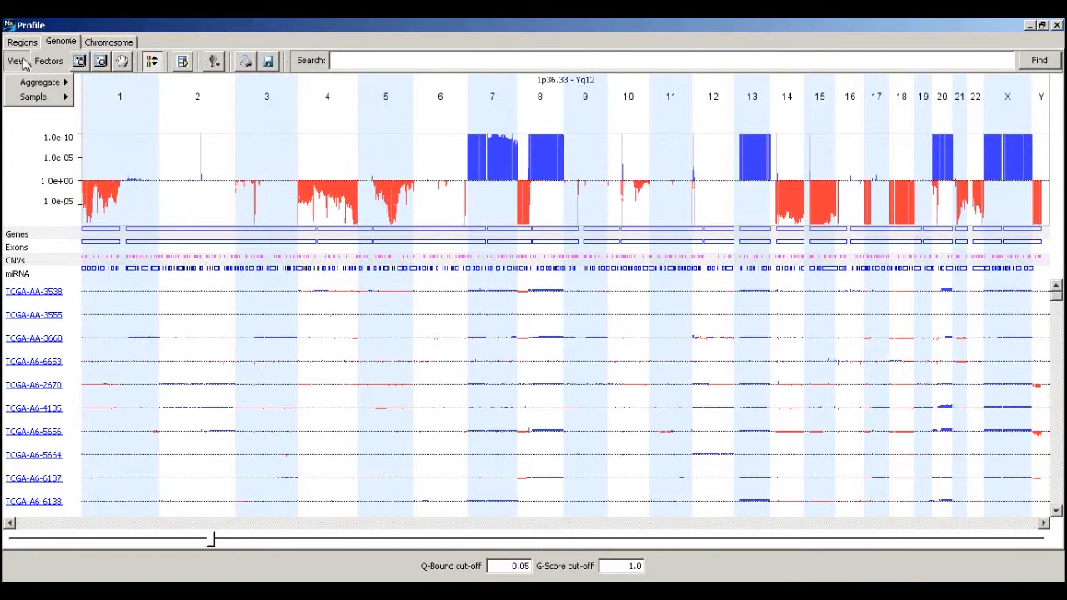
mouse_move(41, 81)
left_click(93, 84)
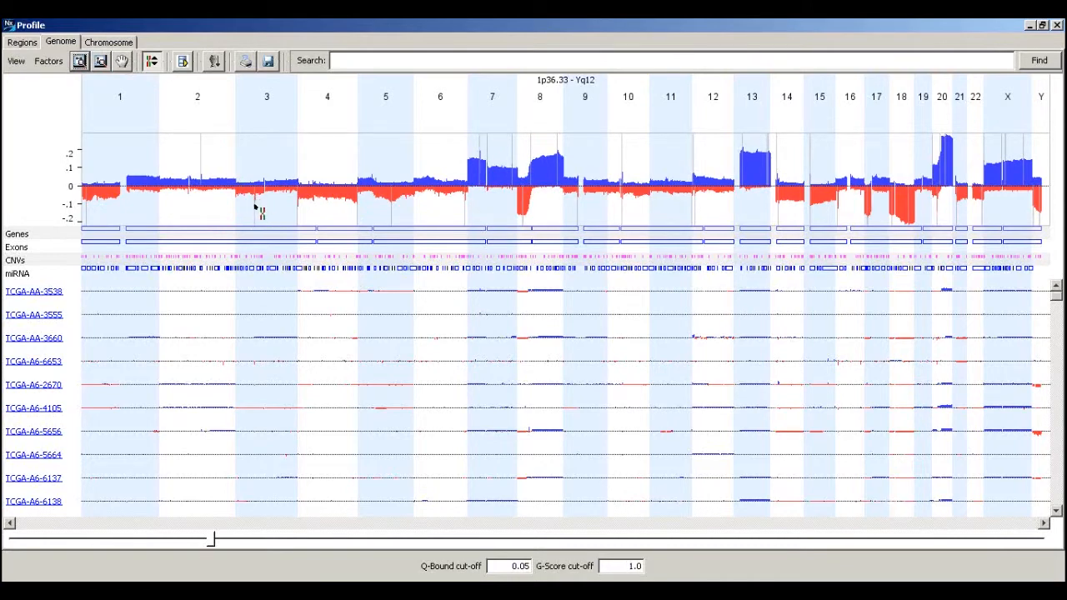
Step: Sort the profile's regions by type and by region, and look up the genes in the chr3:60,426,698-60,433,269 loss region
left_click(19, 43)
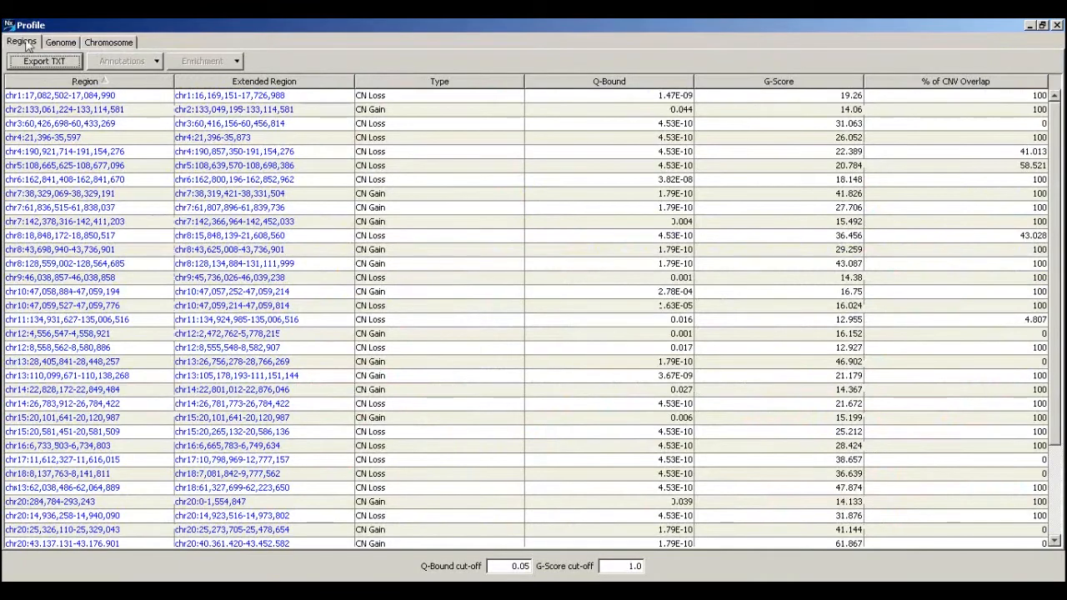
left_click(405, 83)
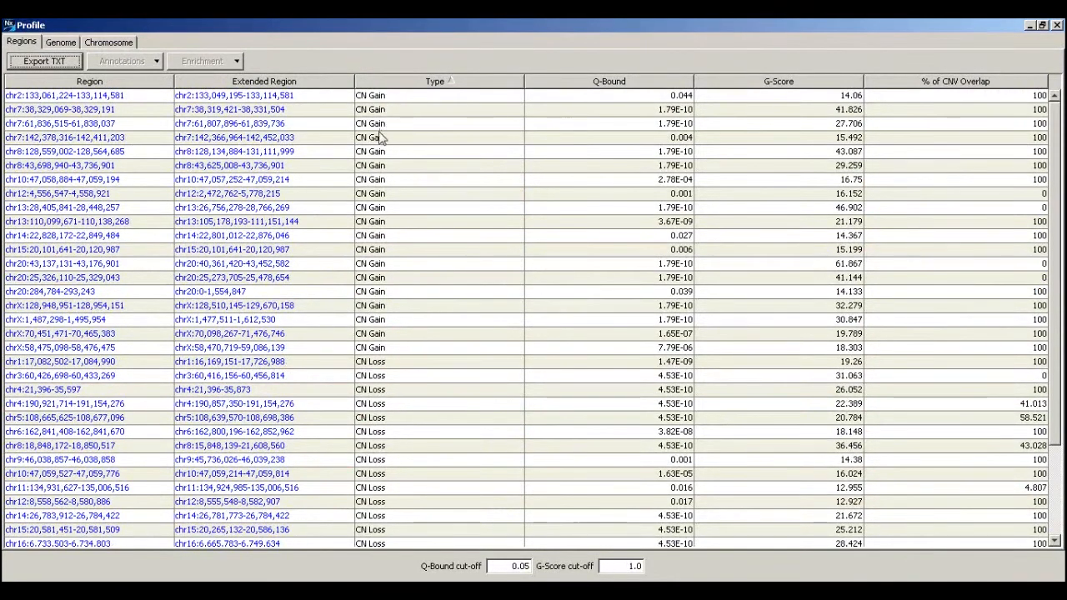
left_click(138, 84)
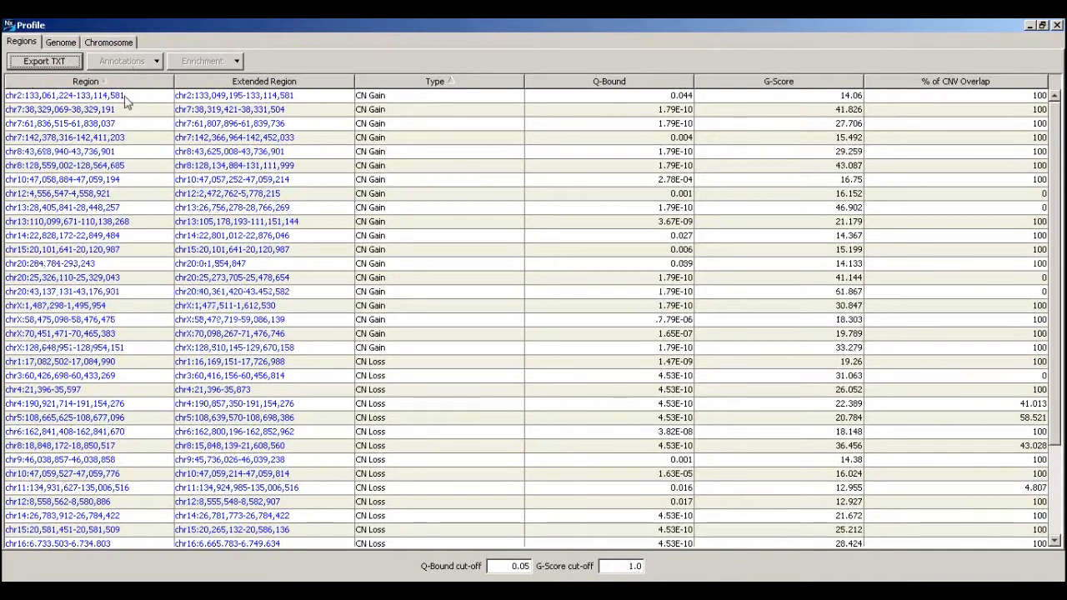
scroll(444, 208, "down", 2)
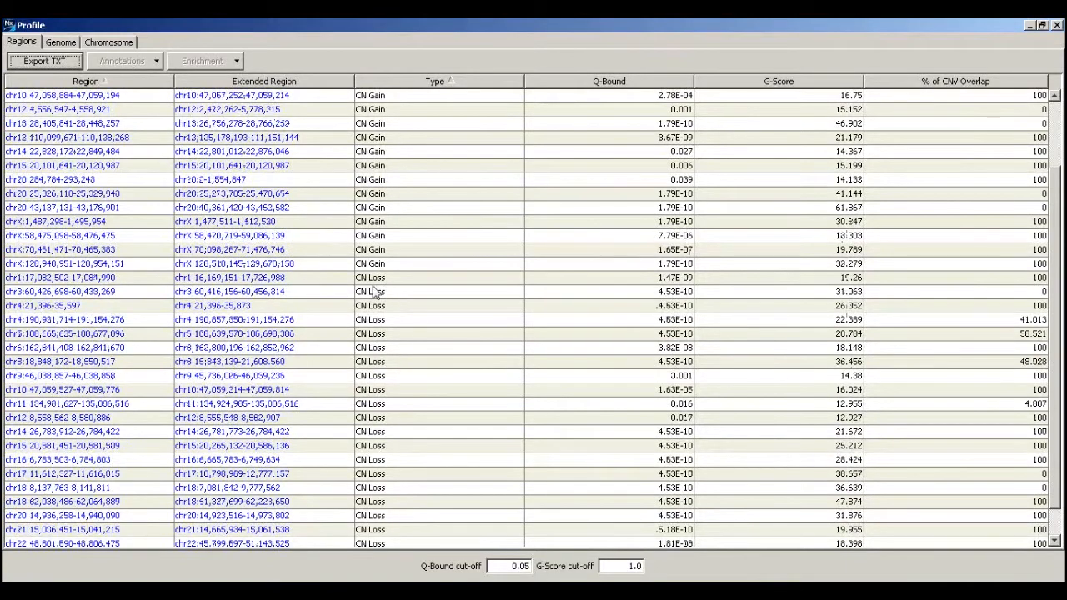
double_click(84, 294)
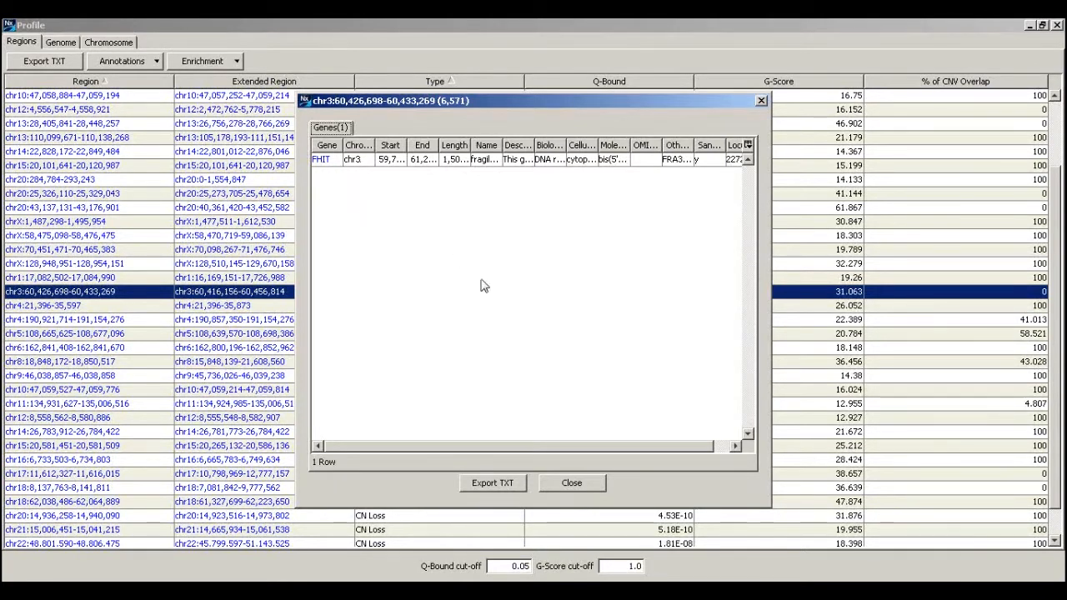
left_click(586, 485)
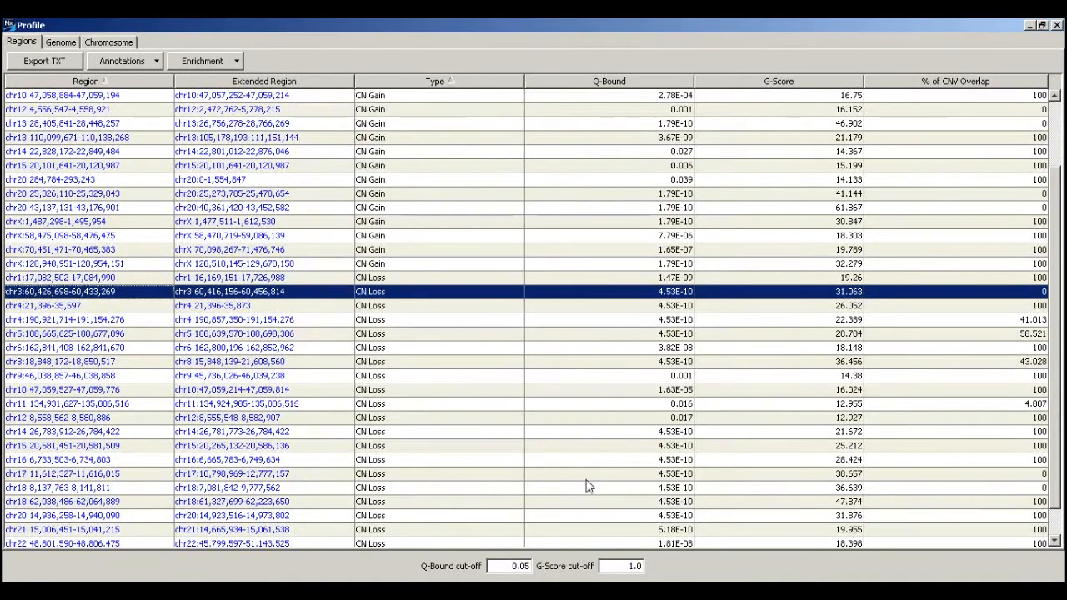
Step: Close the profile window and examine the mutation density across the sample tracks in the genome-wide results
left_click(1055, 25)
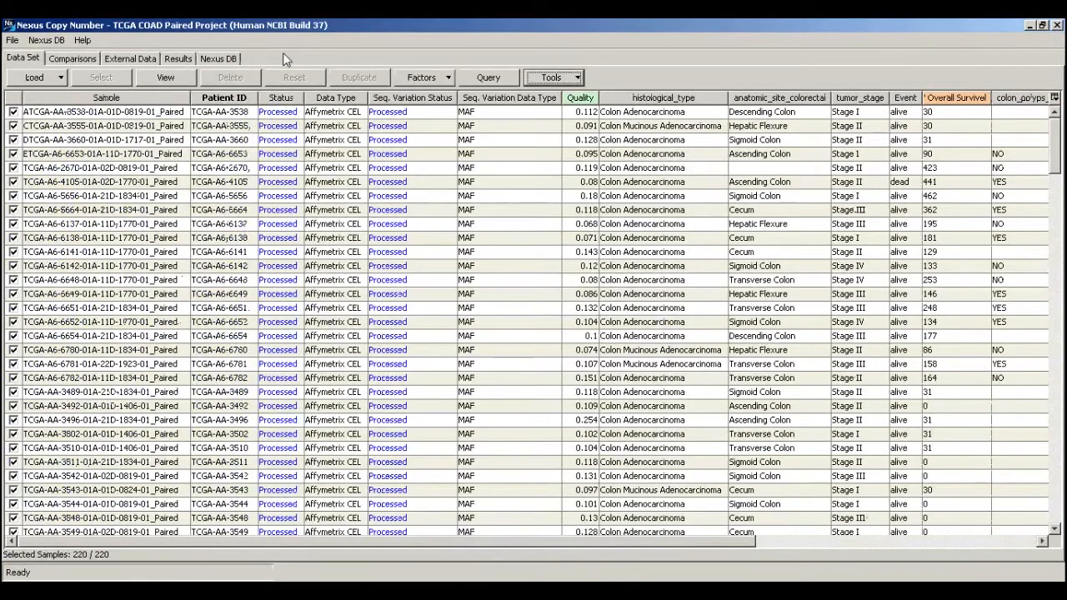
left_click(179, 60)
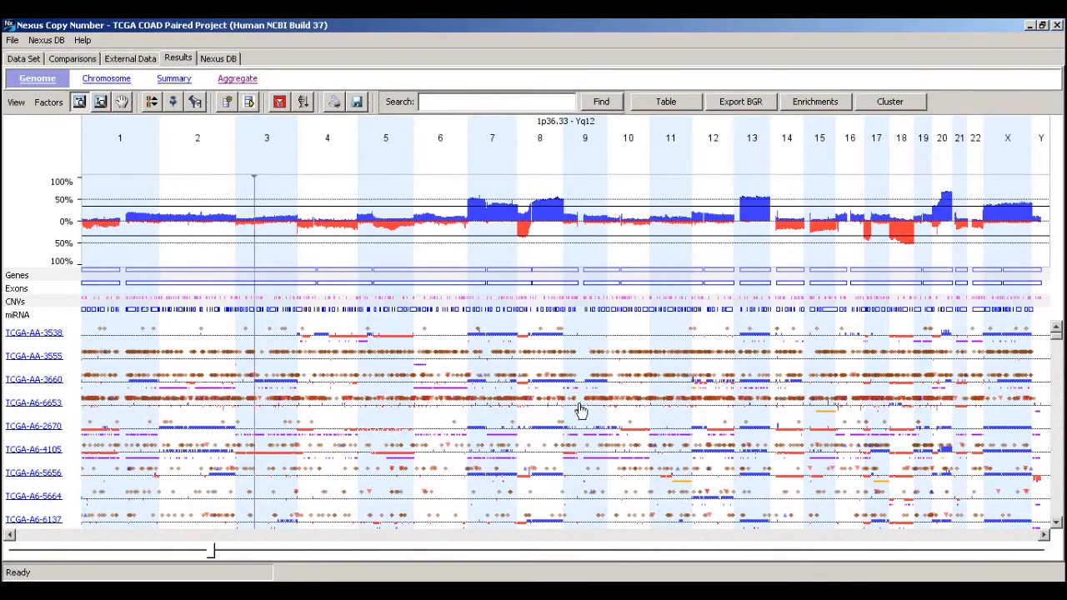
mouse_move(566, 414)
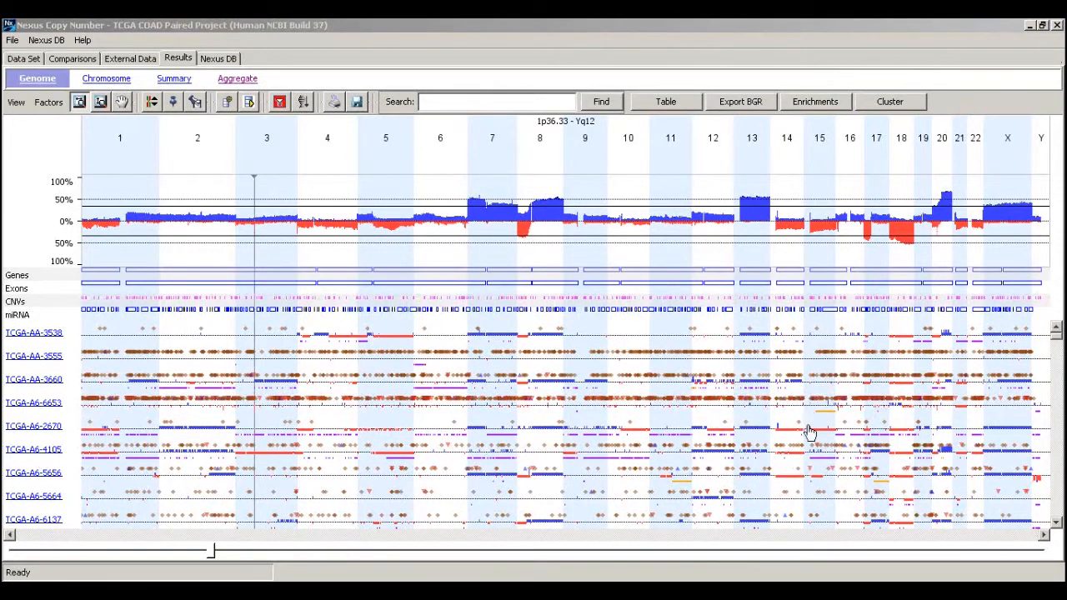
Step: Load additional sample factors into the data set from the file TCGA COAD Mutation Counts.txt and bring the mutation count columns into view
left_click(24, 60)
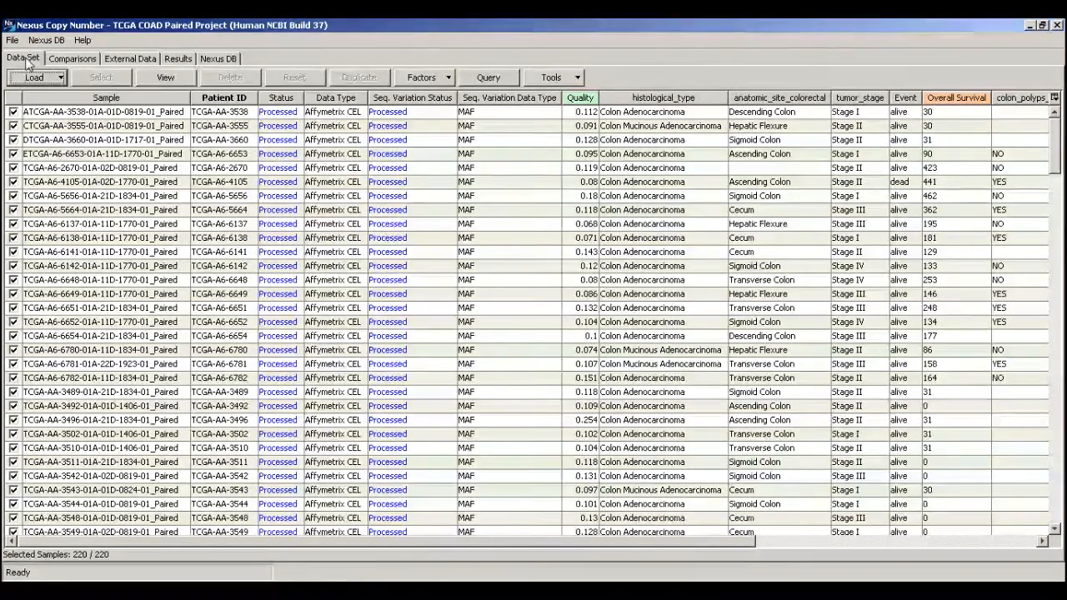
left_click(449, 77)
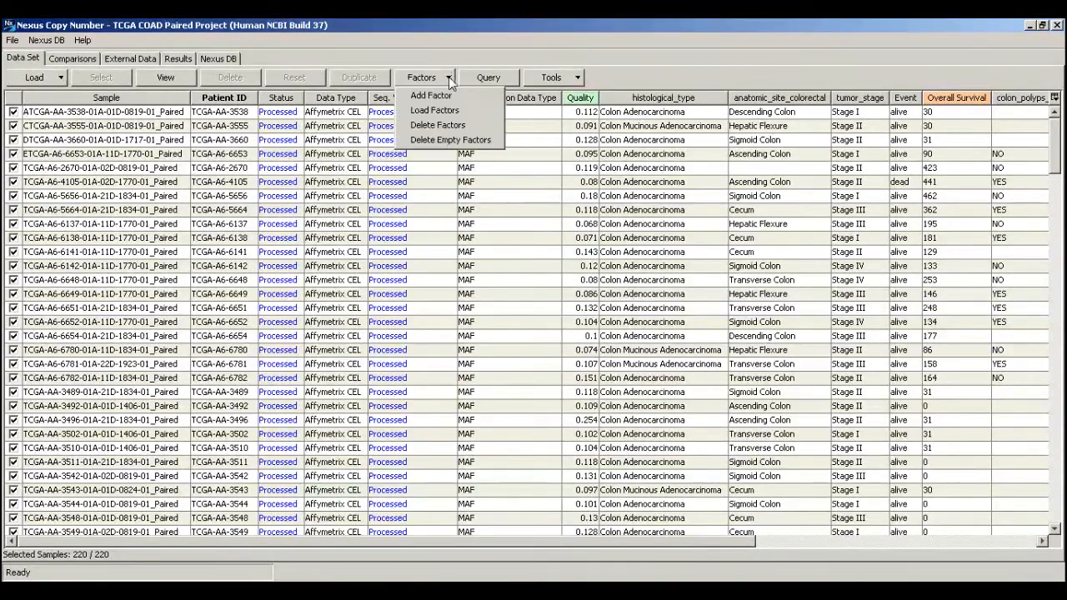
left_click(455, 112)
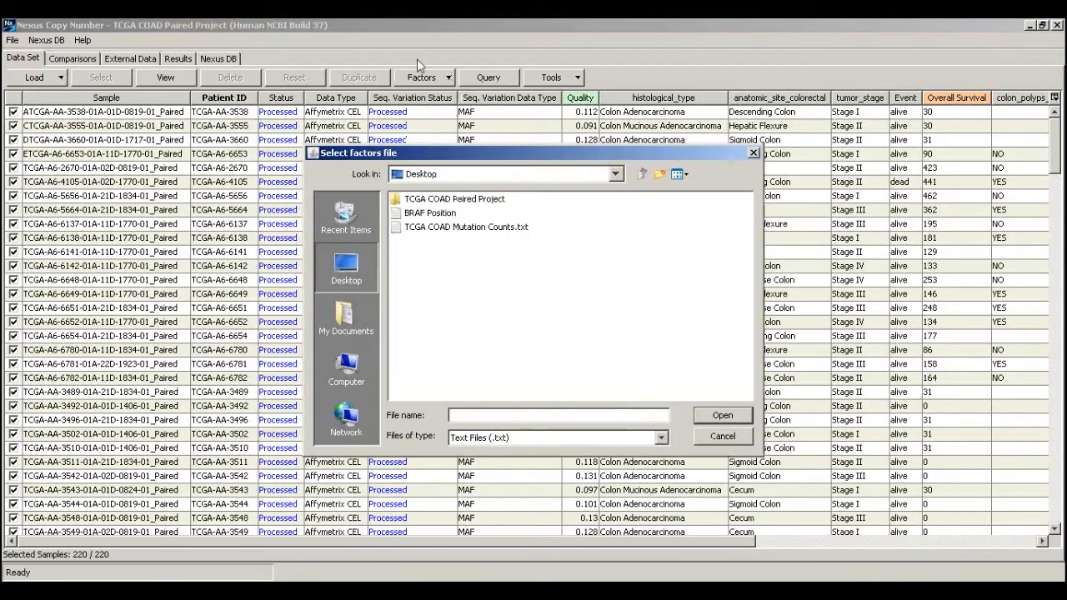
left_click(483, 228)
left_click(723, 417)
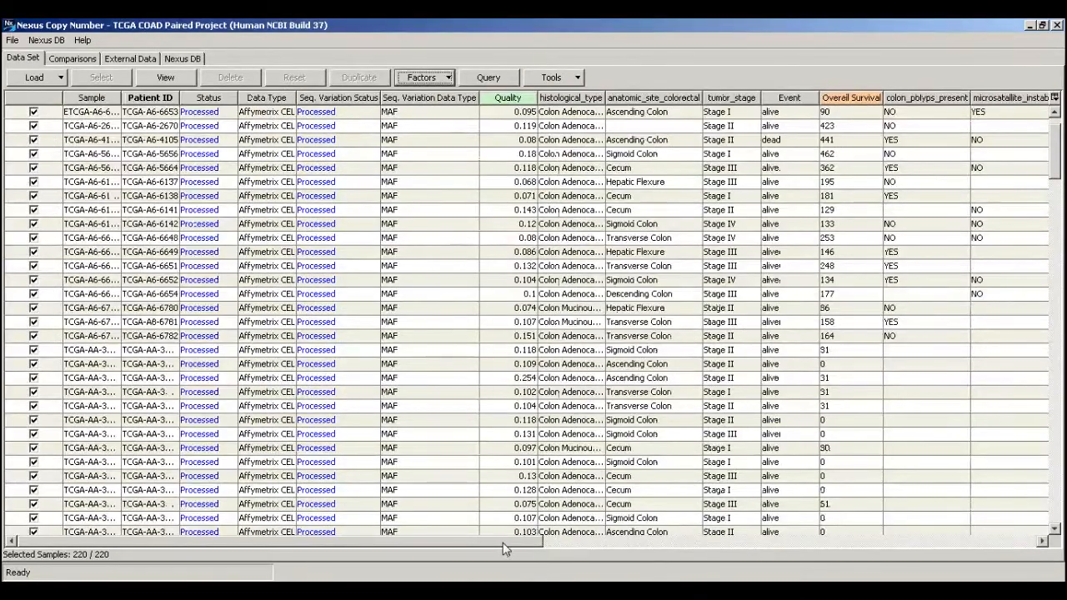
left_click_drag(504, 549, 1056, 543)
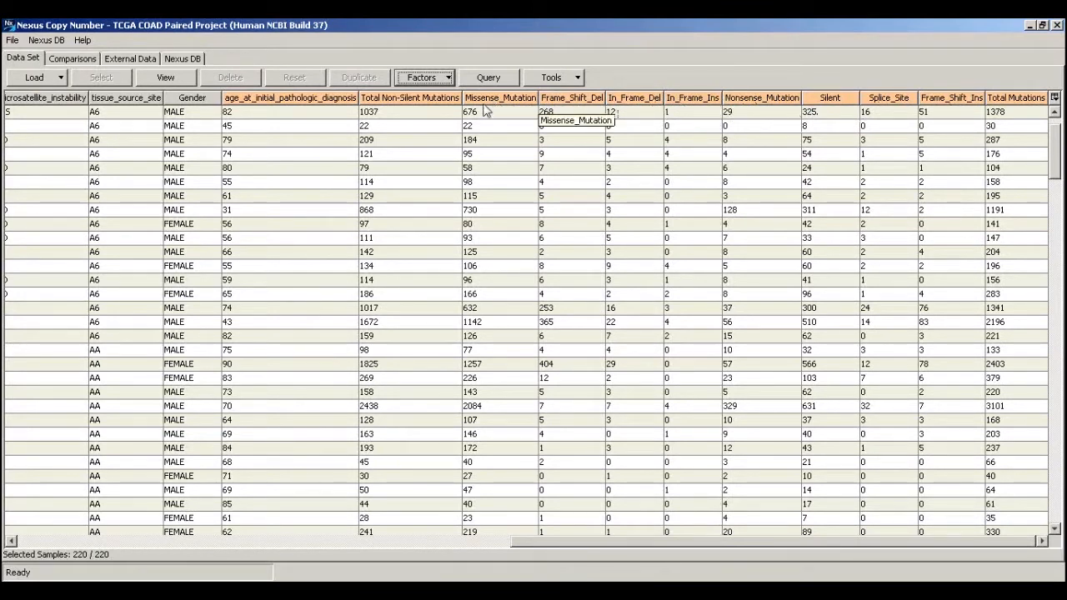
Step: Add a new sample factor named Hypermutable to the data set
right_click(408, 100)
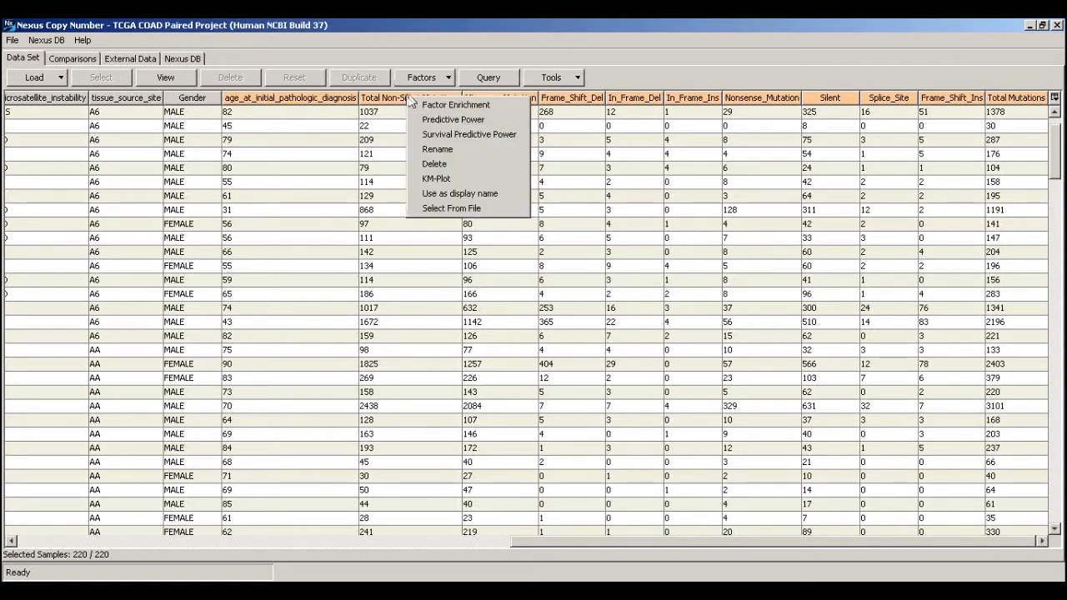
left_click(445, 80)
left_click(444, 80)
left_click(450, 96)
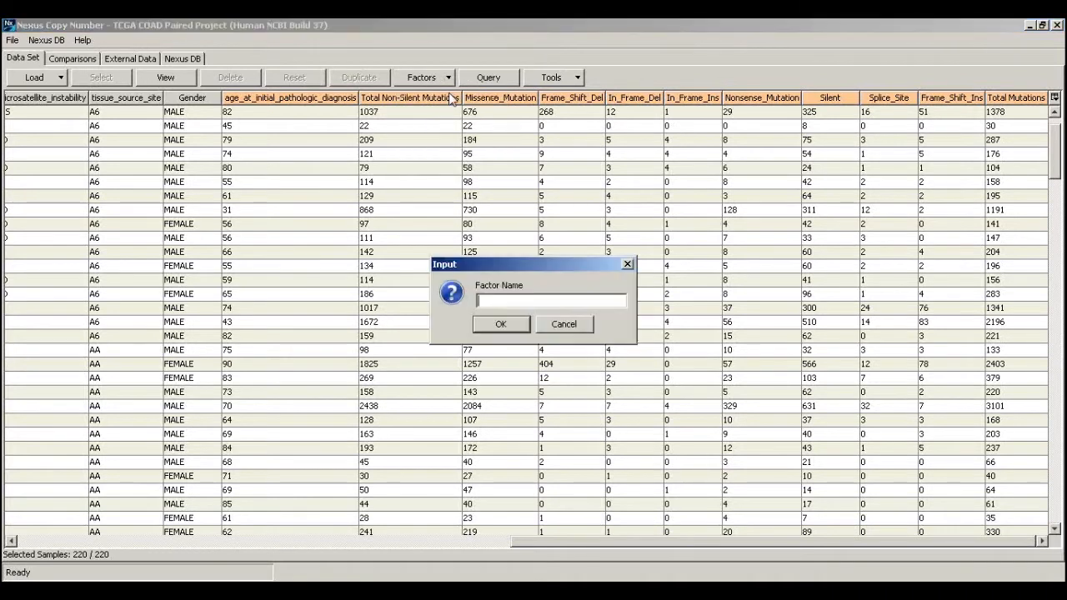
type("H")
type("ypermutated")
key("Return")
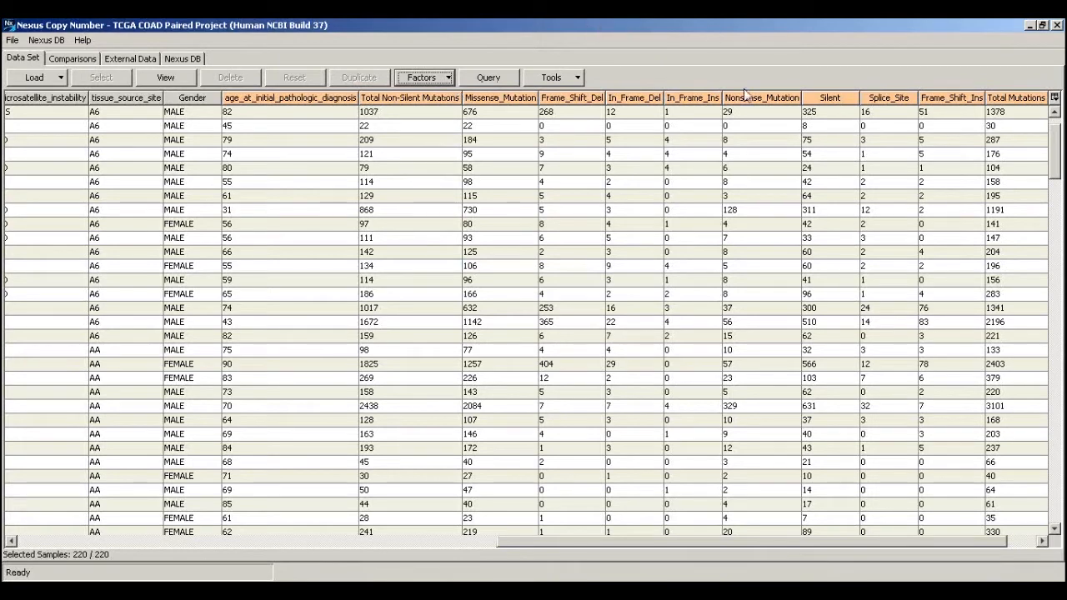
Step: Place the Hypermutable column directly before Total Non-Silent Mutations and sort the samples by ascending total non-silent mutations
scroll(990, 544, "right", 3)
left_click_drag(1023, 98, 333, 86)
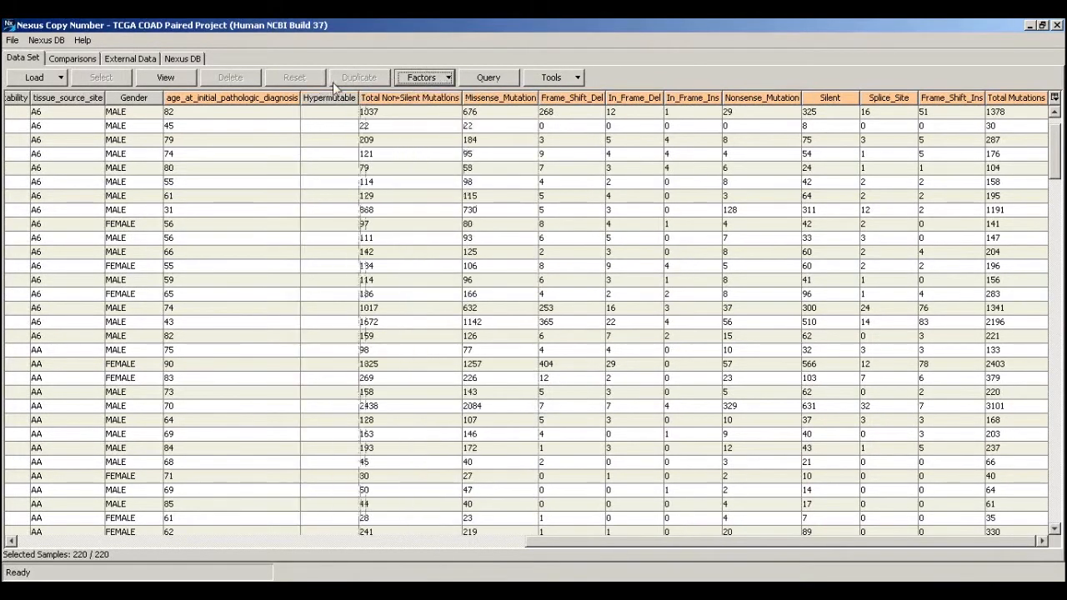
scroll(567, 545, "left", 3)
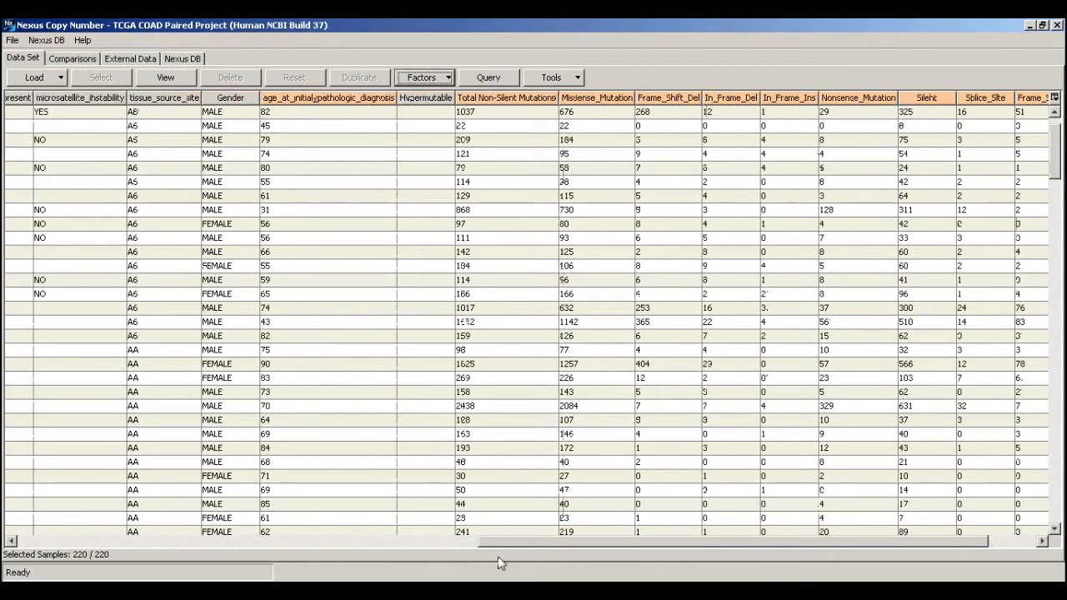
scroll(497, 556, "left", 5)
left_click(626, 97)
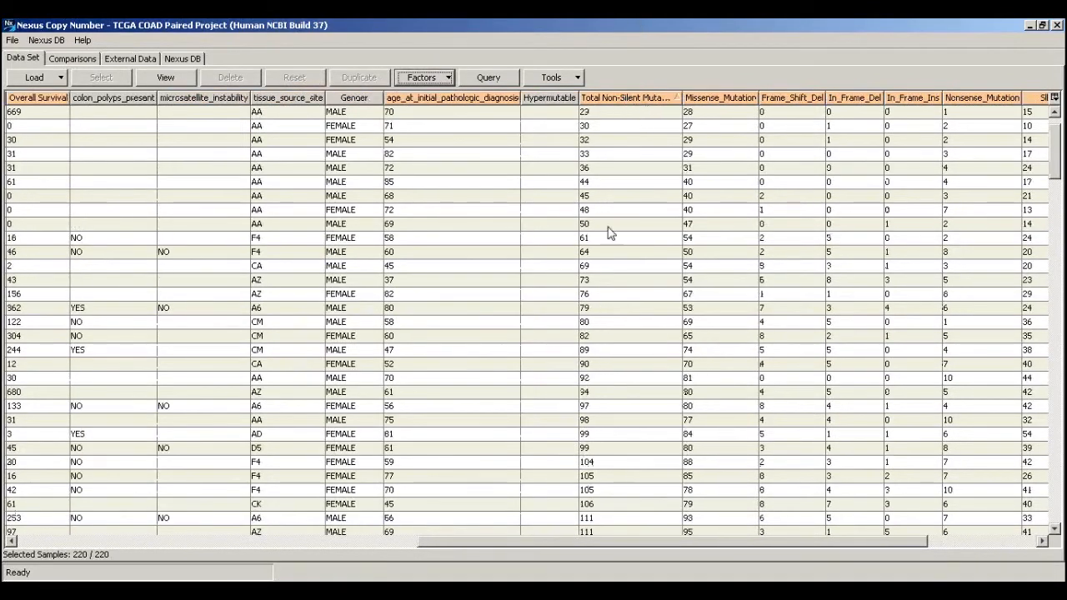
Step: Allow column selection in the sample table so that individual factor cells can be selected
scroll(605, 339, "down", 15)
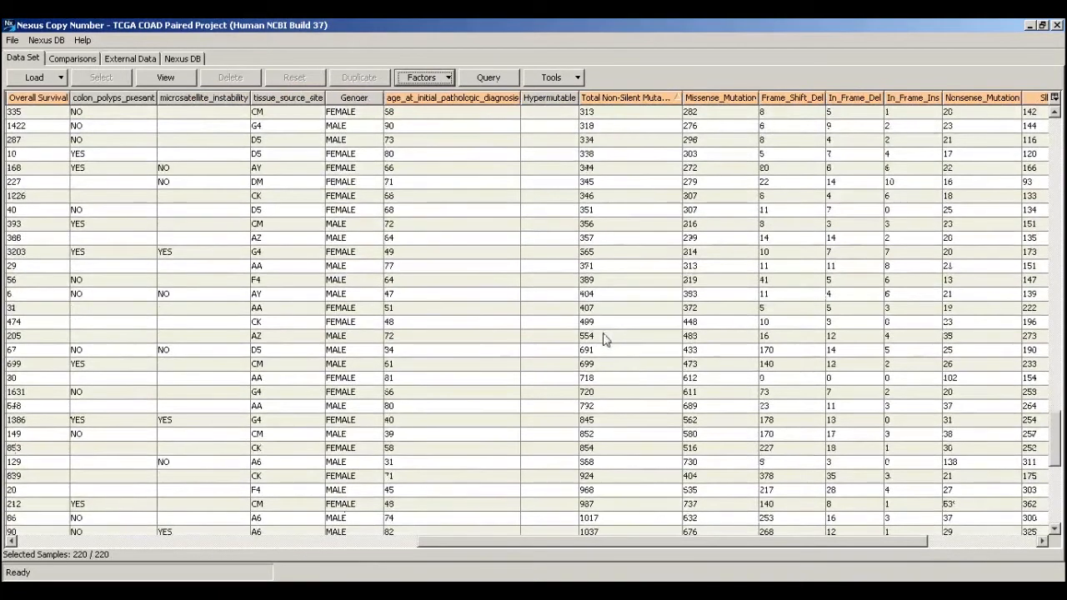
left_click(557, 294)
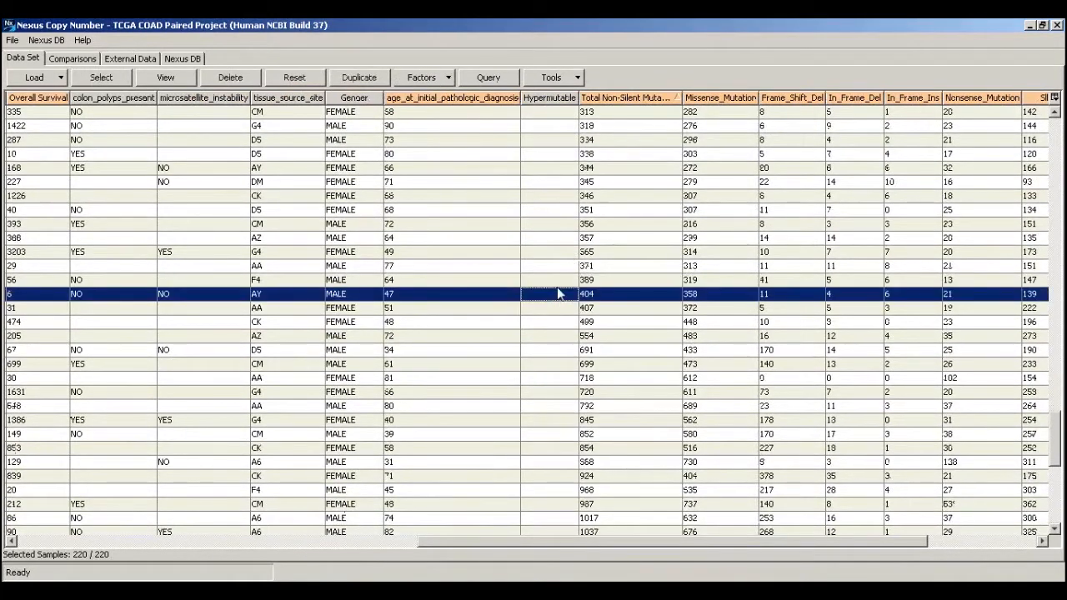
left_click(1056, 26)
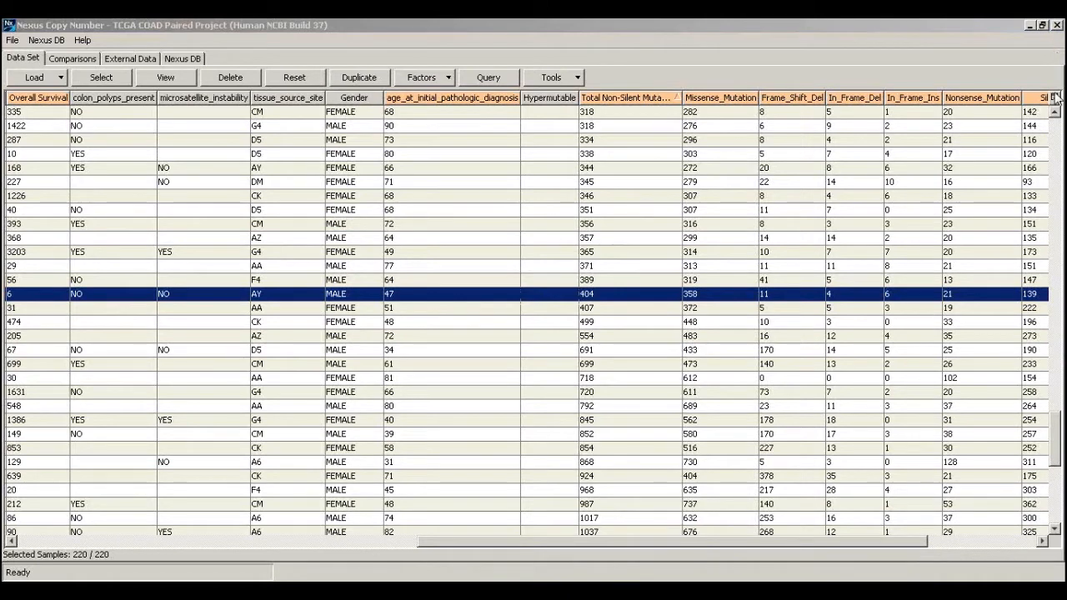
left_click(1054, 98)
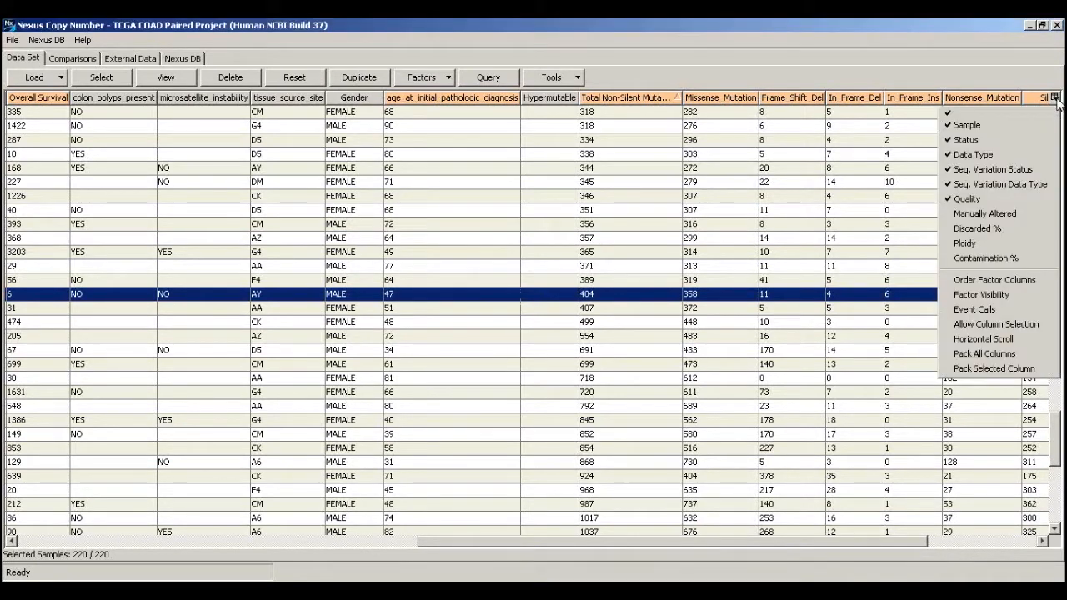
left_click(1023, 327)
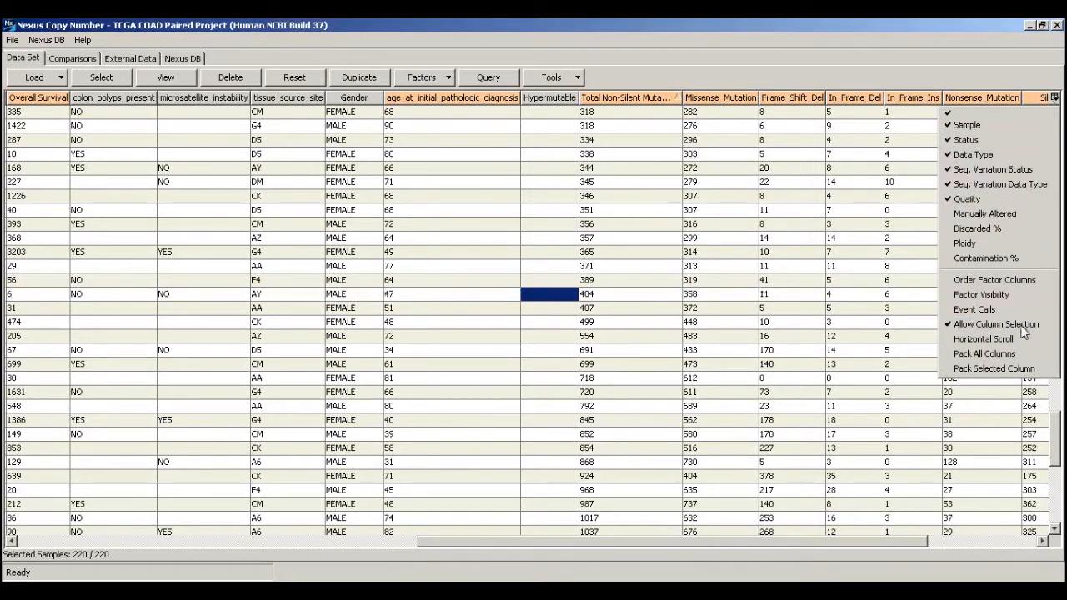
Step: Set Hypermutable to Y for all samples with 404 or more total non-silent mutations
left_click(556, 296)
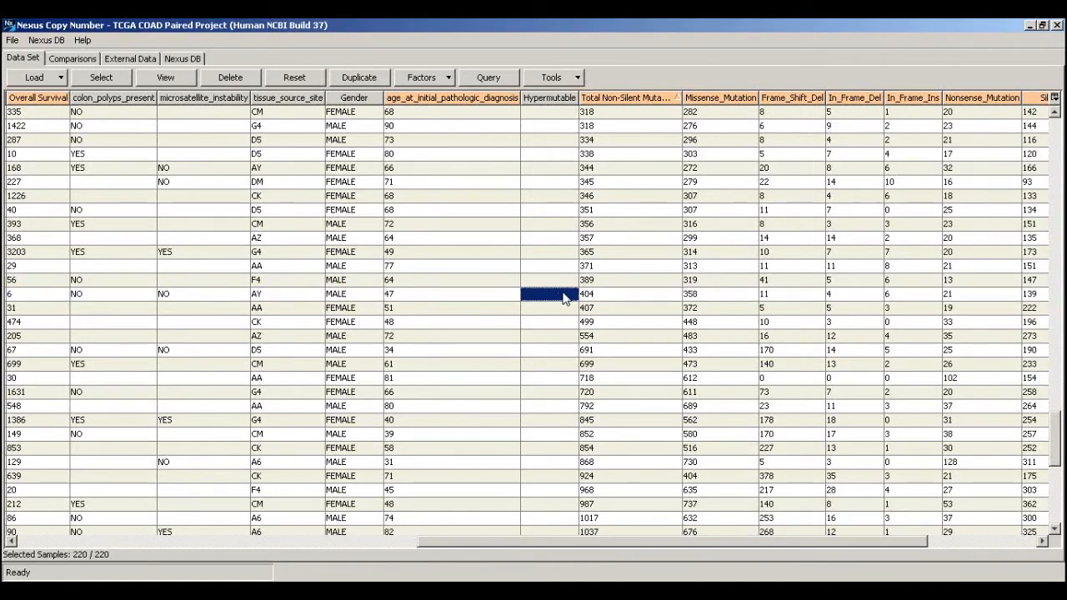
scroll(563, 296, "down", 10)
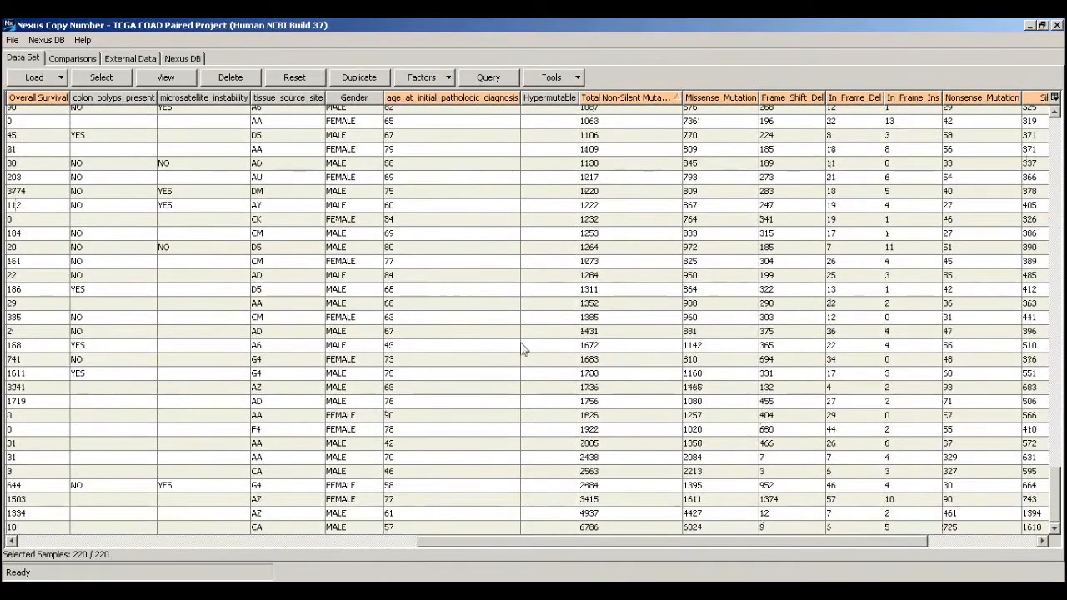
left_click(561, 529, "shift")
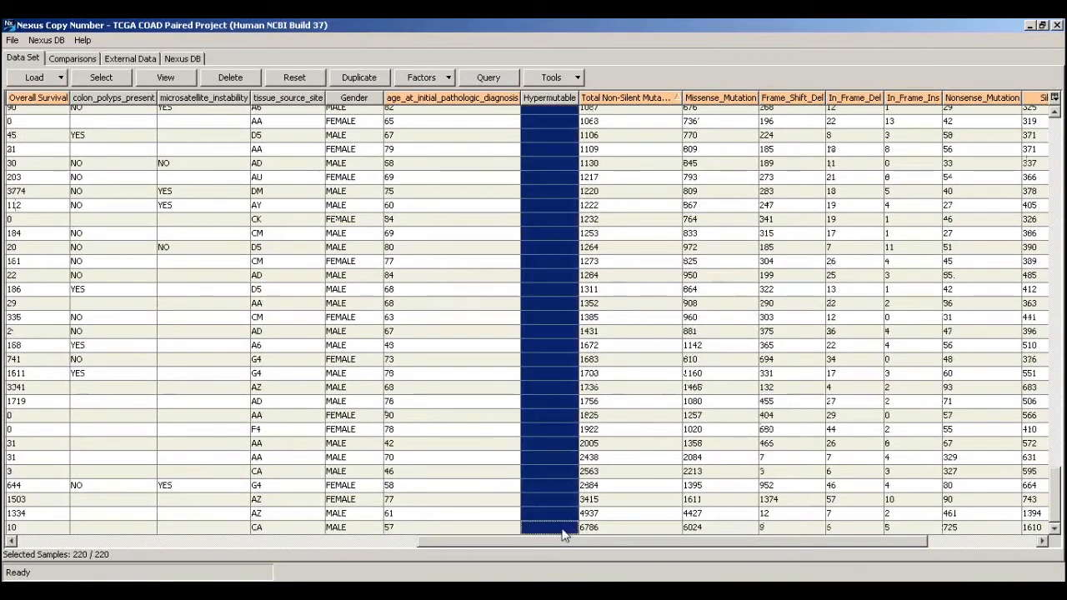
right_click(561, 529)
left_click(583, 538)
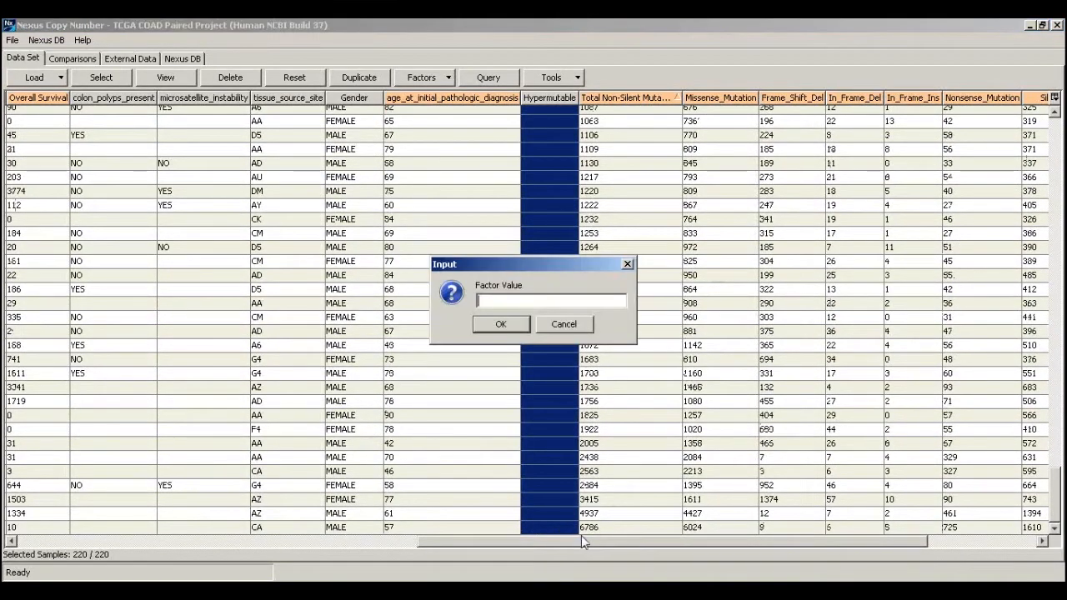
type("Y")
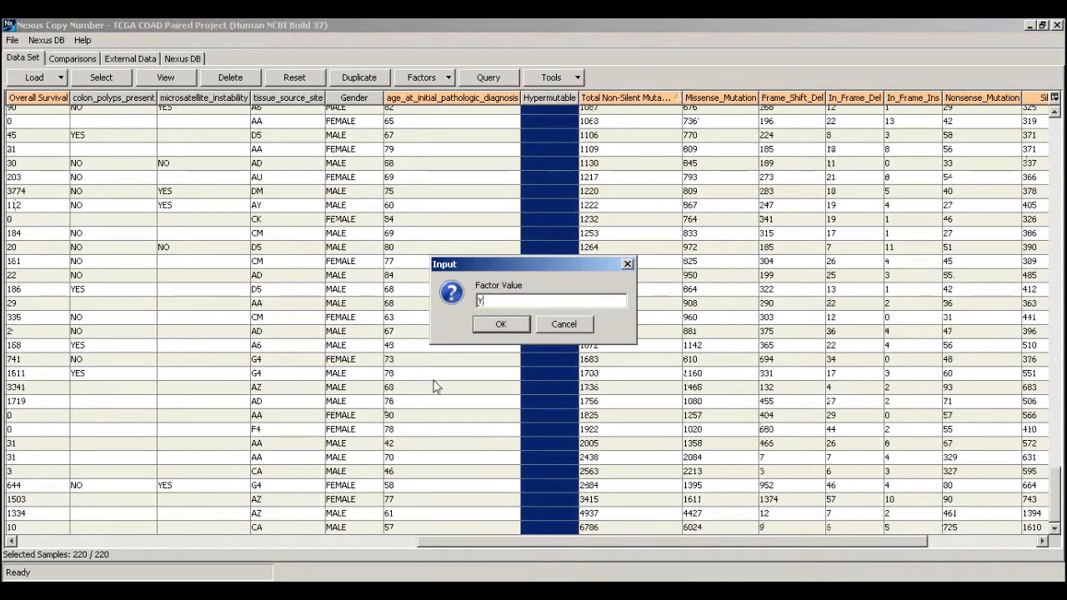
left_click(504, 328)
Step: Set Hypermutable to N for all samples with 389 or fewer total non-silent mutations
scroll(534, 291, "up", 10)
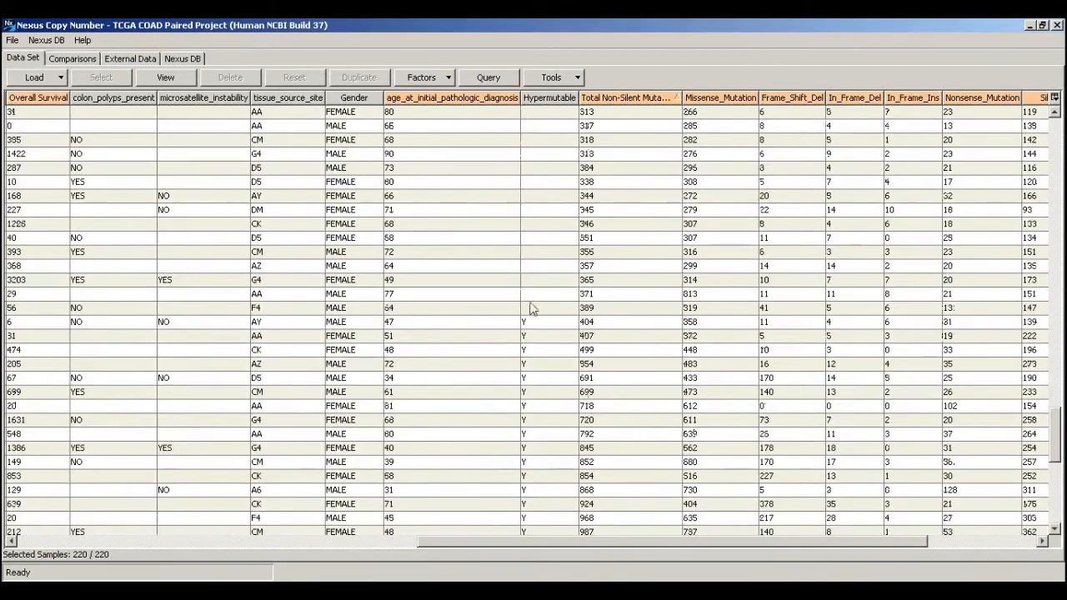
left_click(537, 314)
scroll(533, 291, "up", 20)
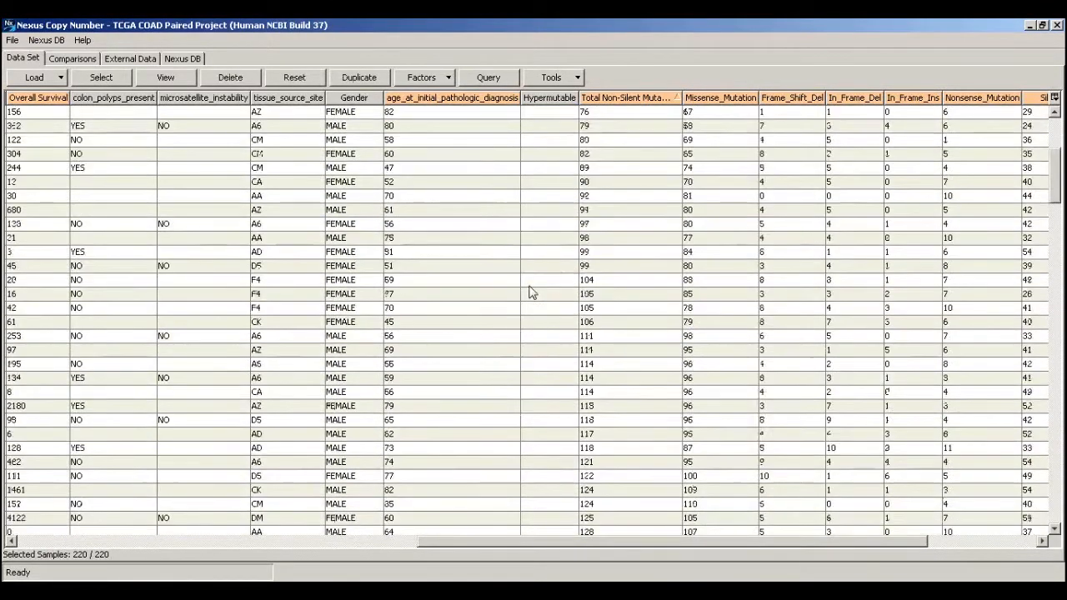
left_click(550, 98)
right_click(552, 110)
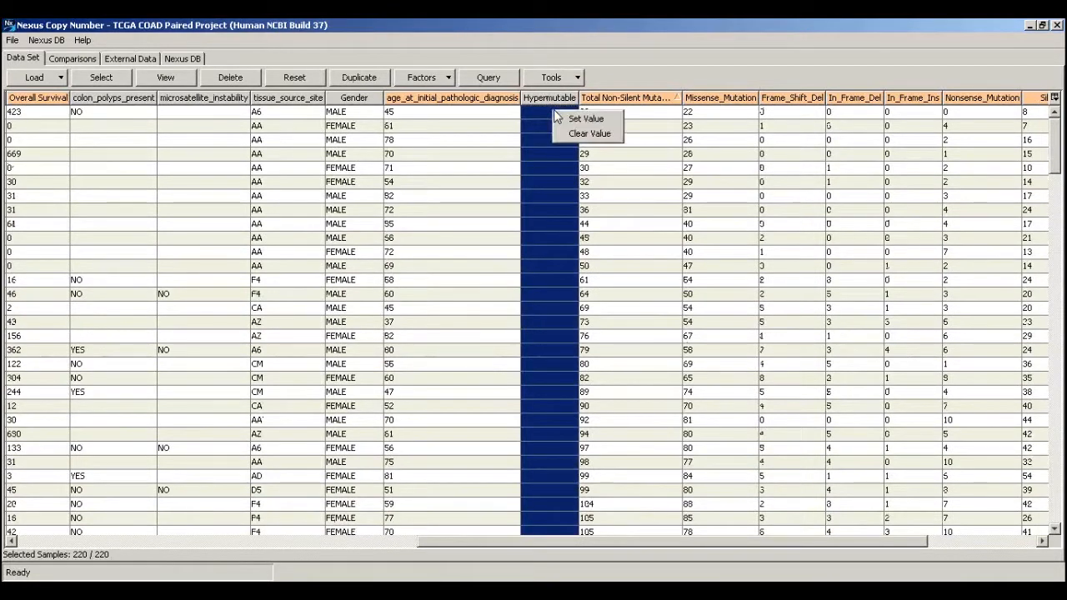
left_click(584, 119)
type("N")
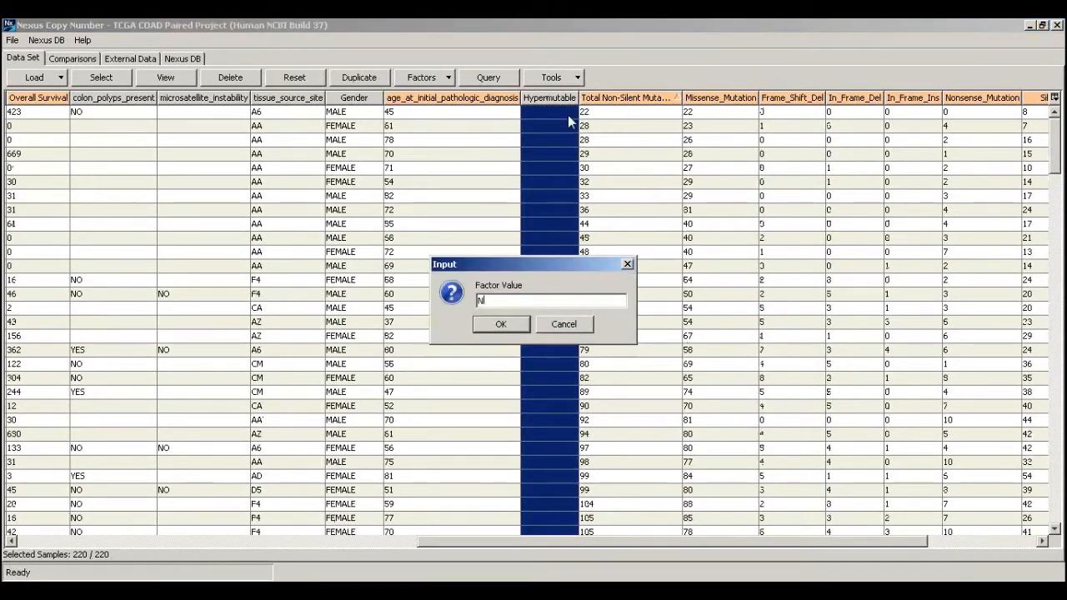
key("Return")
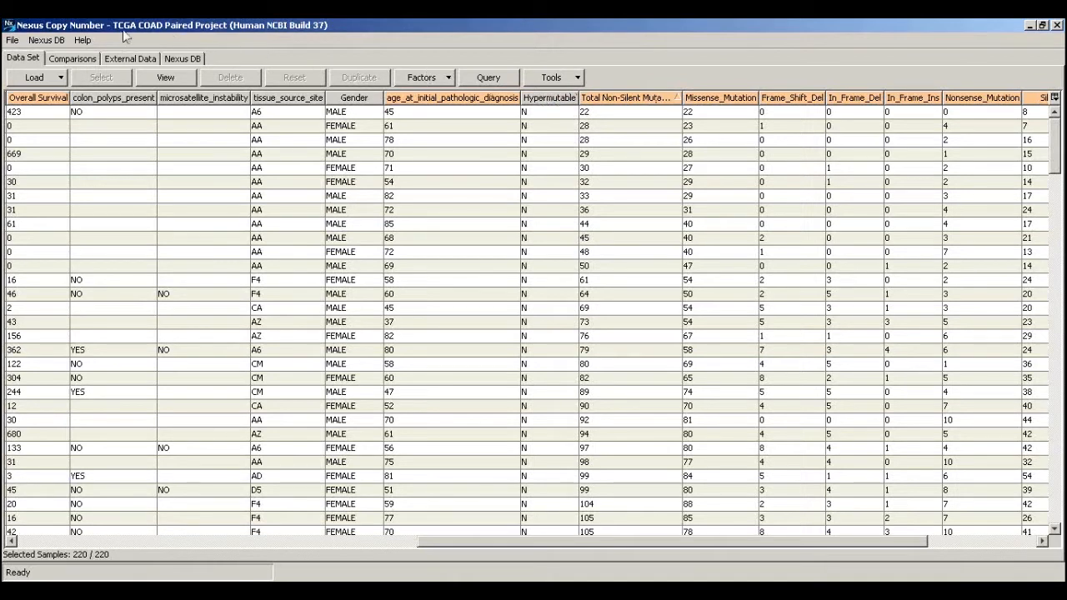
Step: Start a new comparison based on the Hypermutable factor and proceed to the comparison baseline selection
left_click(88, 61)
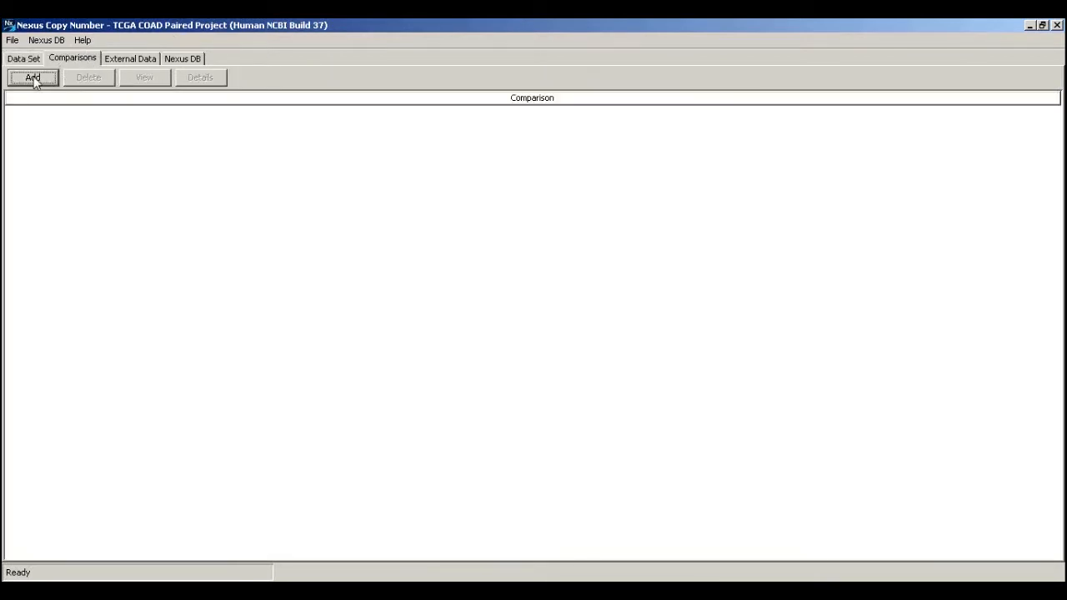
left_click(34, 78)
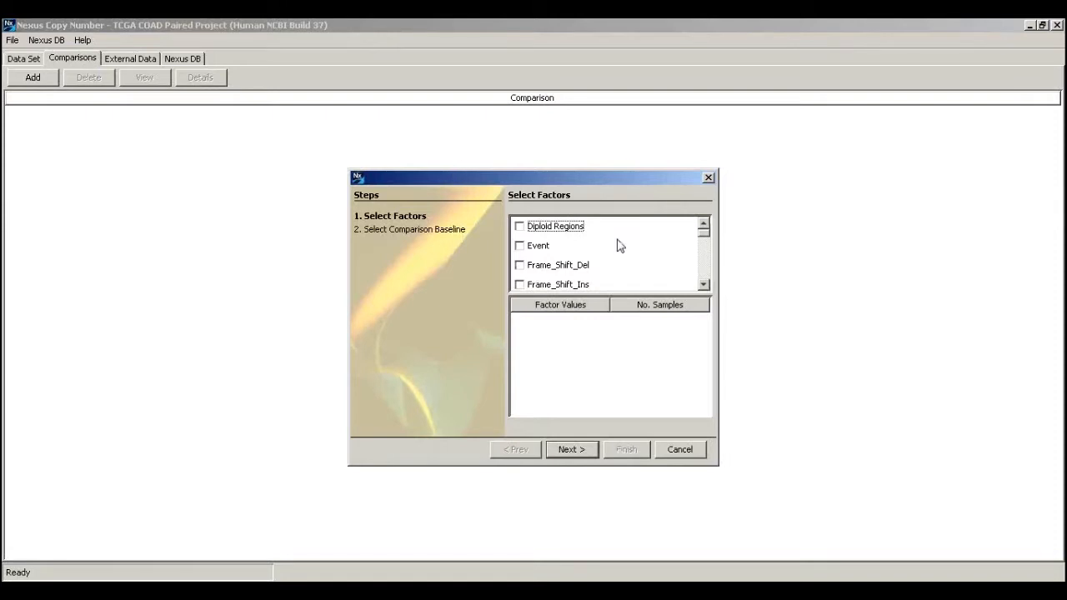
scroll(605, 238, "down", 1)
scroll(602, 240, "down", 3)
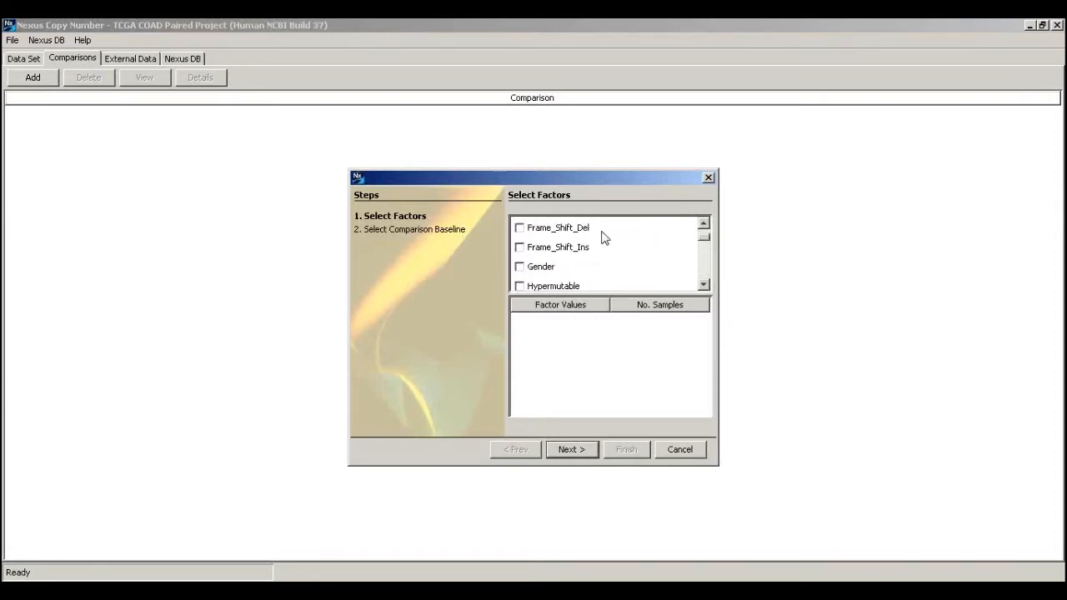
left_click(519, 273)
scroll(575, 236, "down", 2)
scroll(575, 236, "down", 1)
scroll(578, 238, "up", 5)
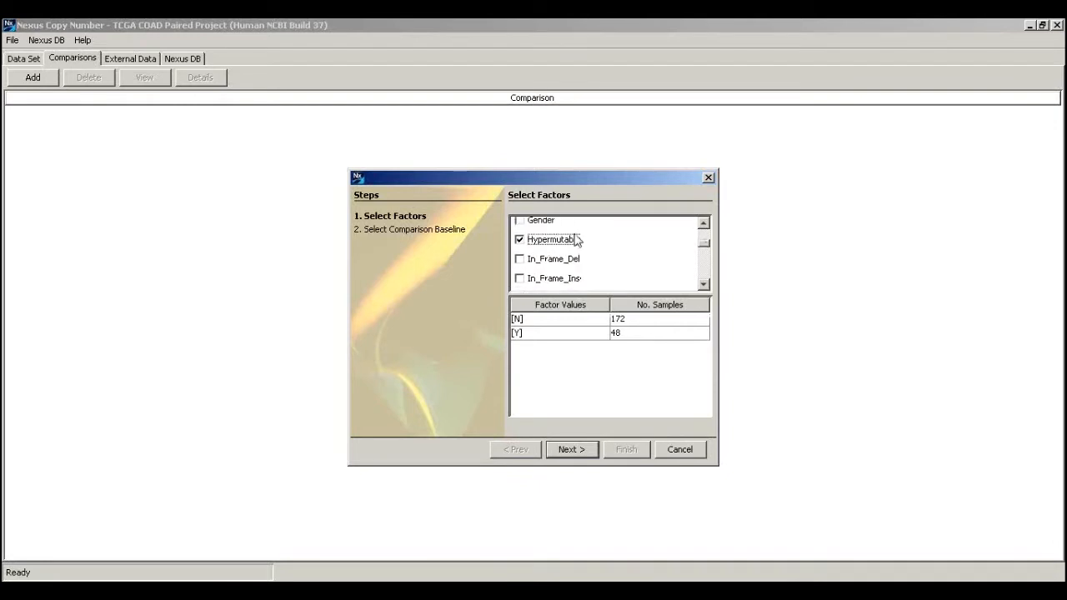
scroll(591, 265, "up", 1)
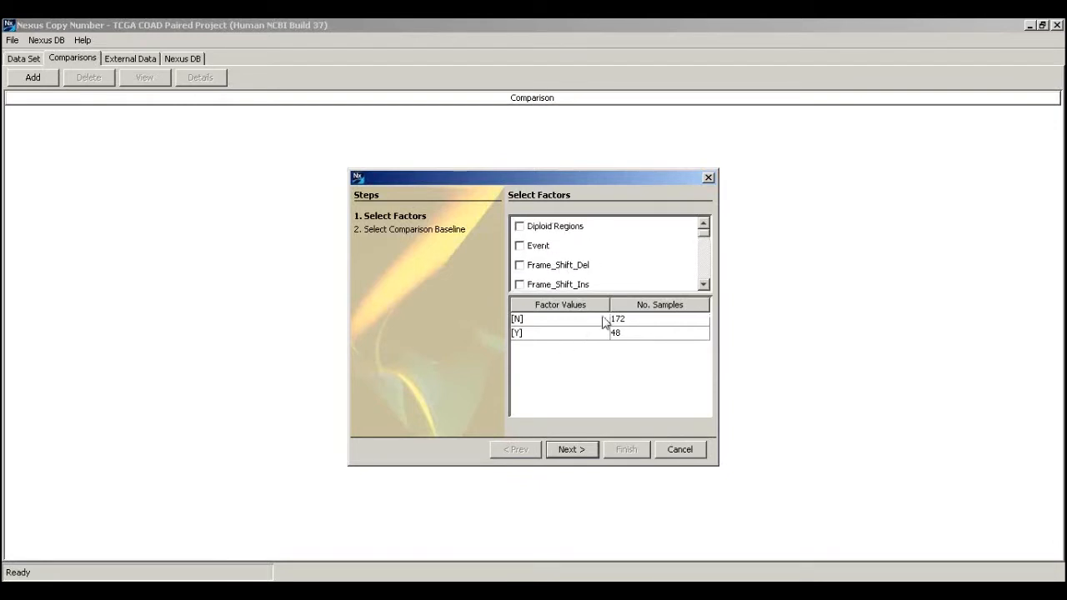
left_click(576, 451)
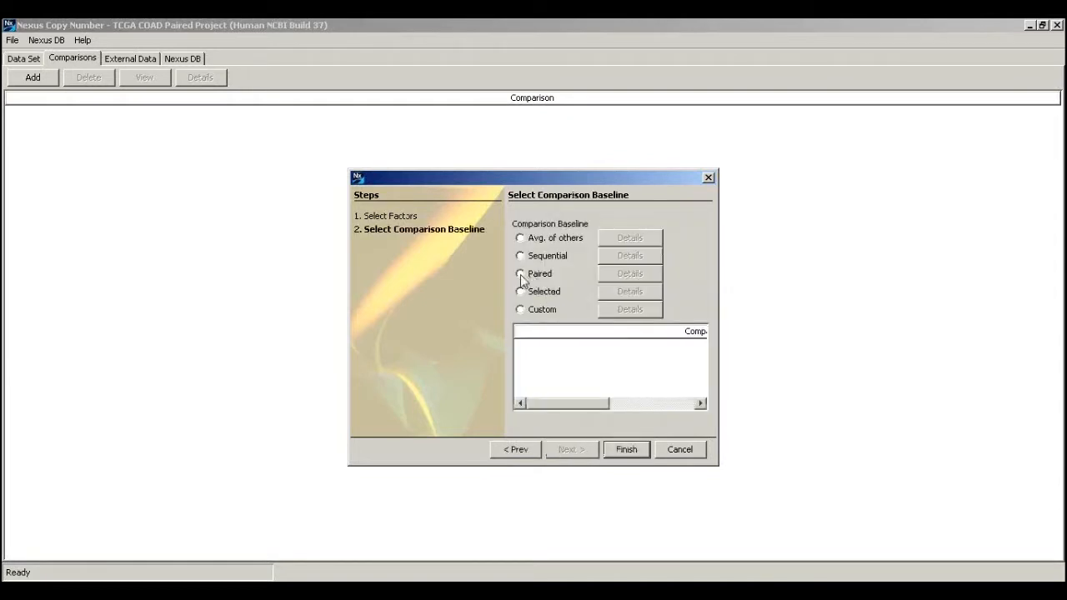
Step: Choose a paired comparison baseline and open its value-set definition
left_click(521, 275)
left_click(636, 280)
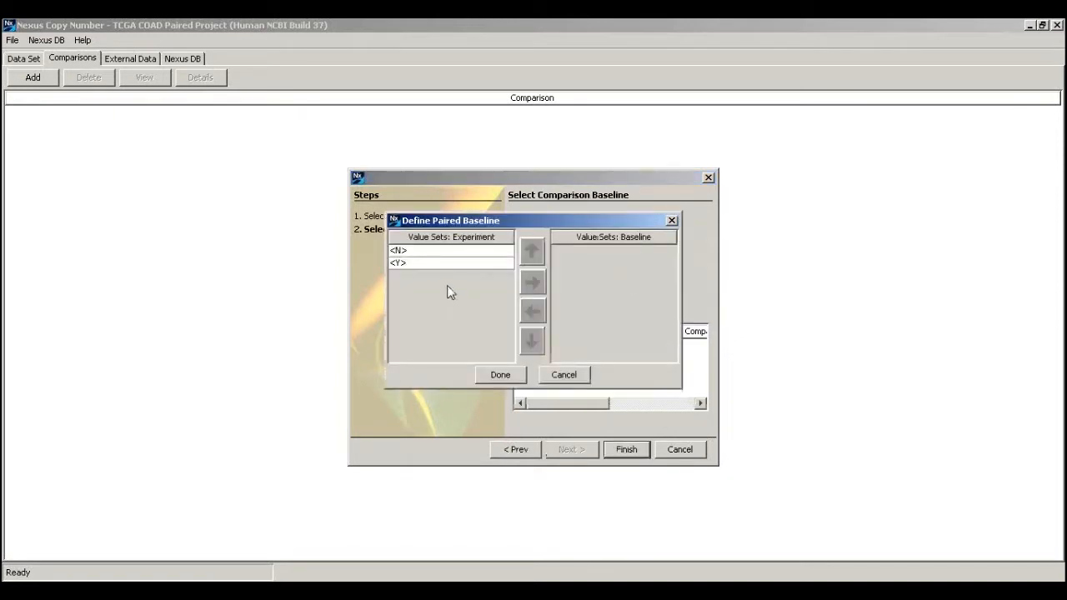
left_click(450, 264)
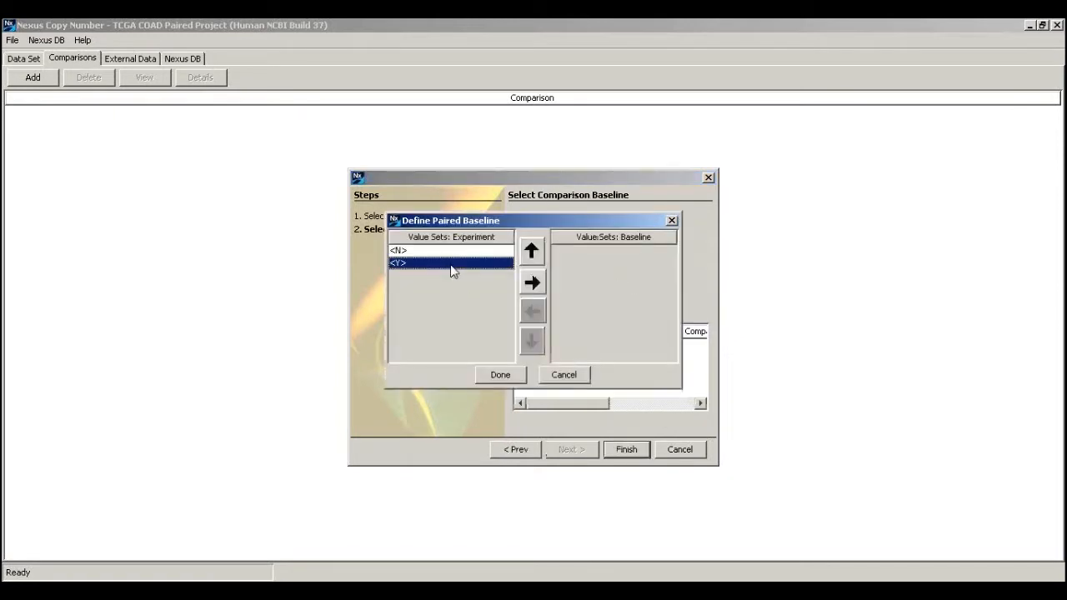
left_click(534, 283)
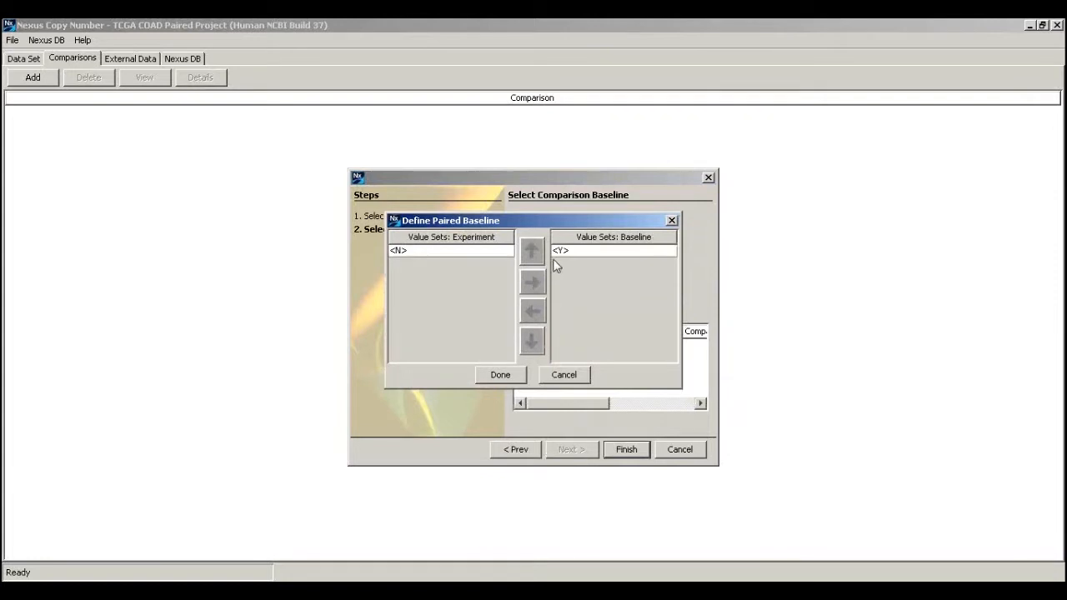
left_click(571, 252)
left_click(531, 310)
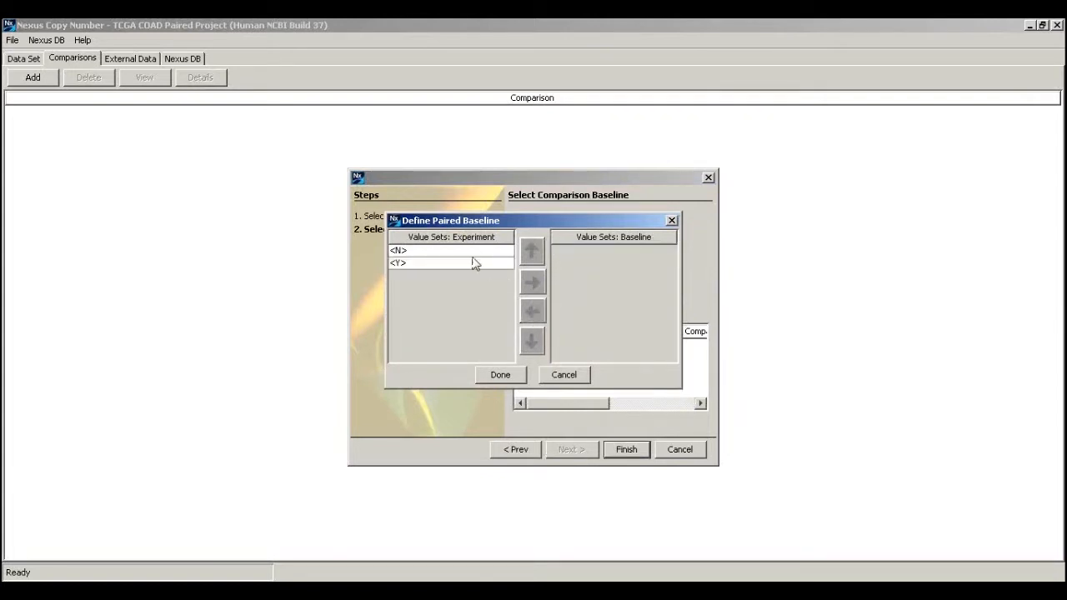
Step: Set N as the baseline for the Y experiment group and finish creating the Hypermutable comparison
left_click(486, 255)
left_click(533, 284)
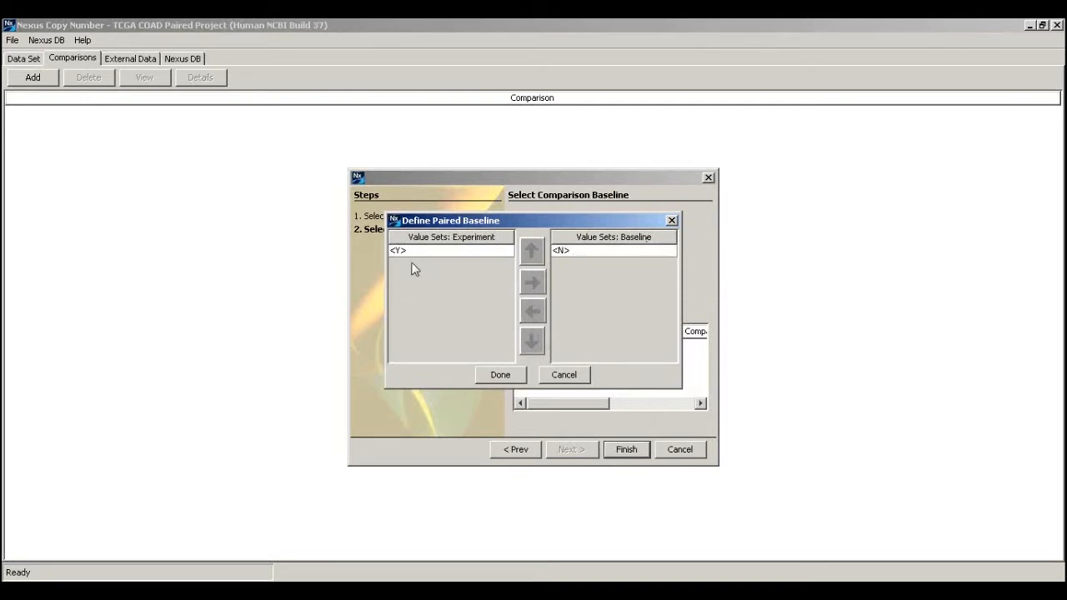
left_click(502, 376)
left_click(626, 453)
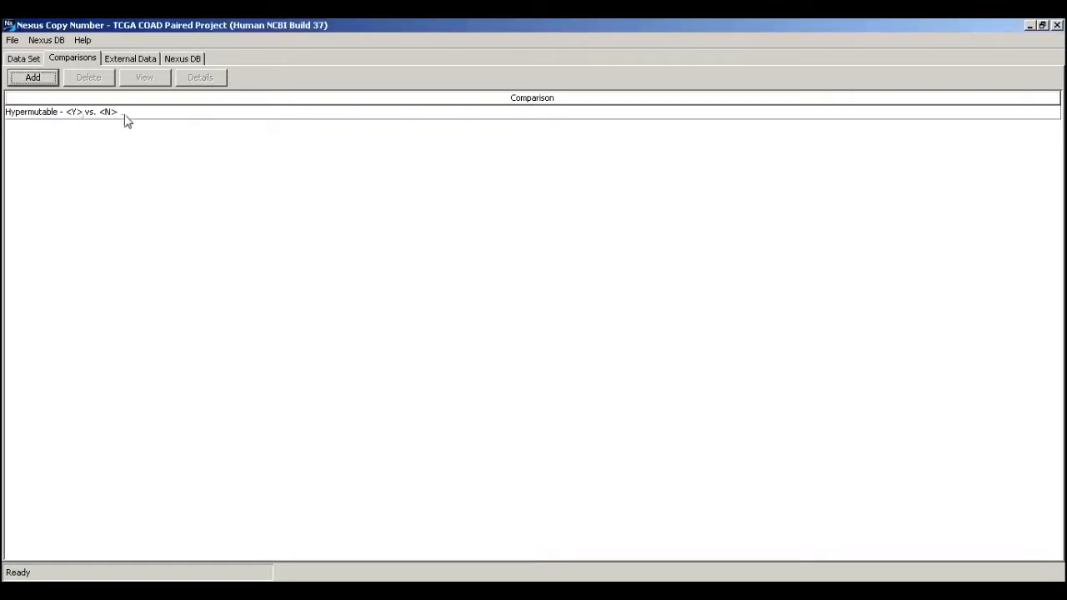
Step: View the results of the Hypermutable Y vs. N comparison in a maximized window
left_click(125, 117)
left_click(144, 76)
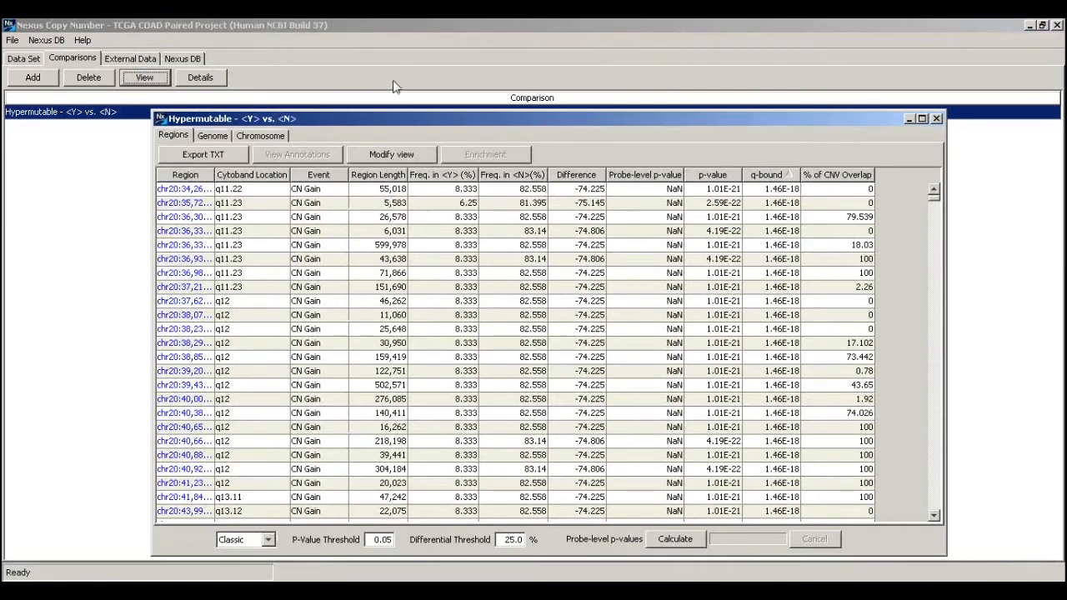
left_click_drag(439, 124, 366, 67)
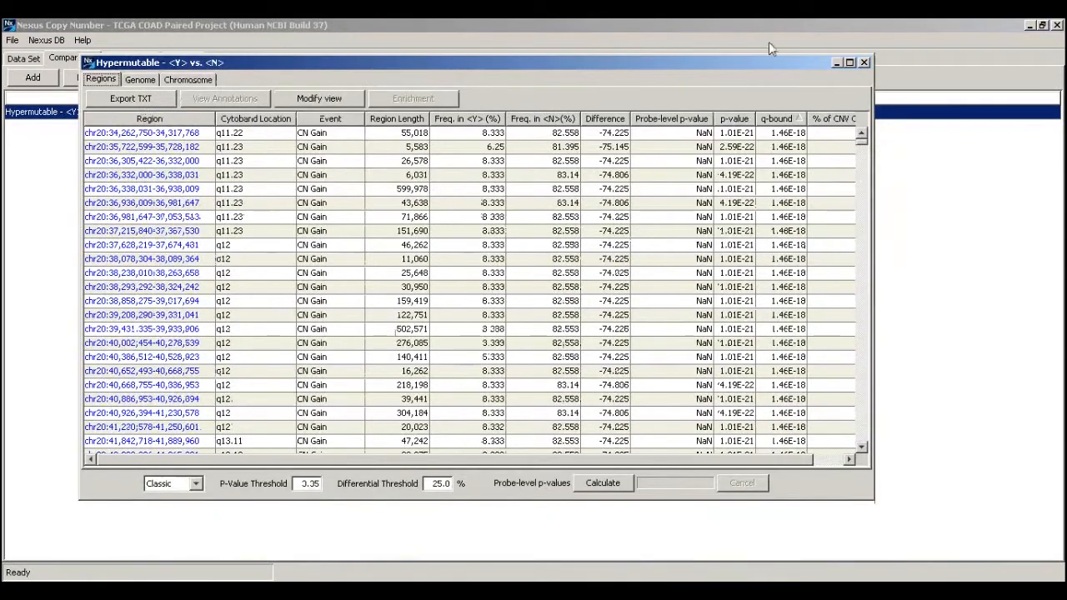
left_click(850, 64)
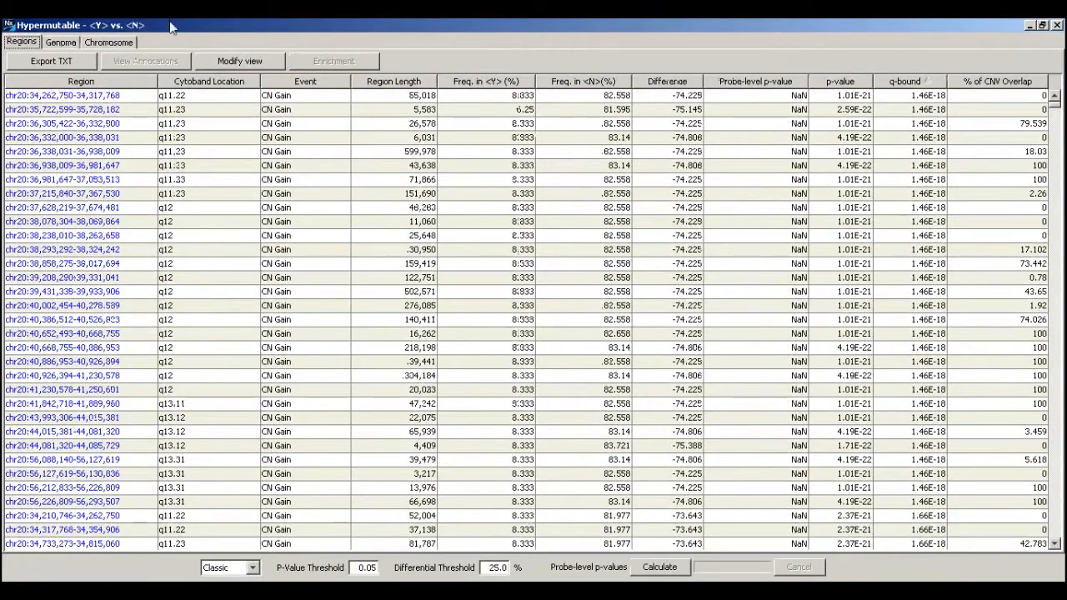
Step: Show the comparison genome-wide and enlarge the Y and N frequency tracks to inspect differences by chromosome
left_click(61, 42)
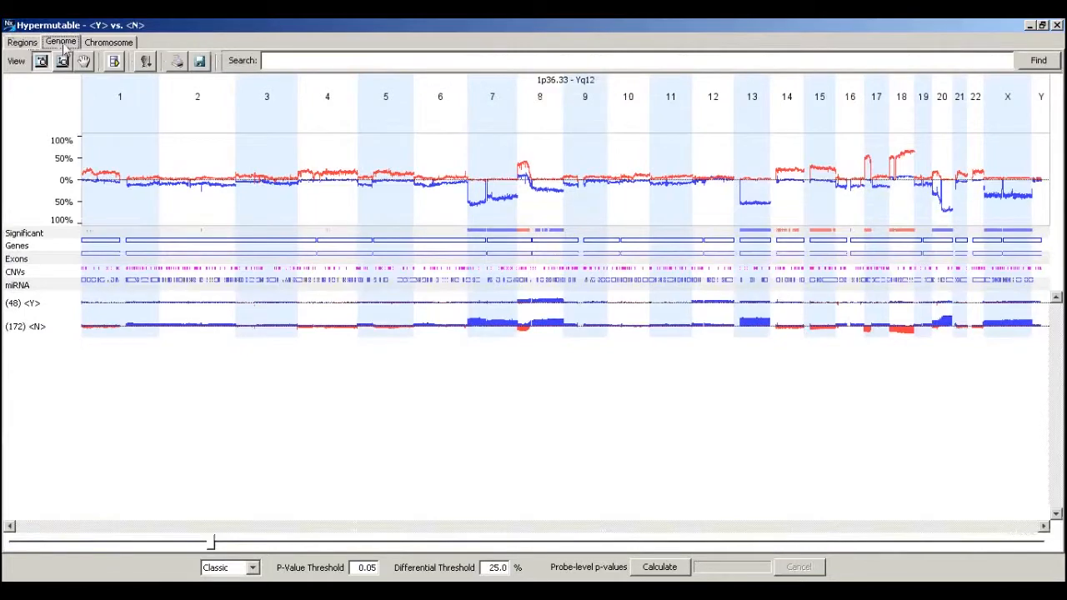
left_click_drag(213, 547, 555, 543)
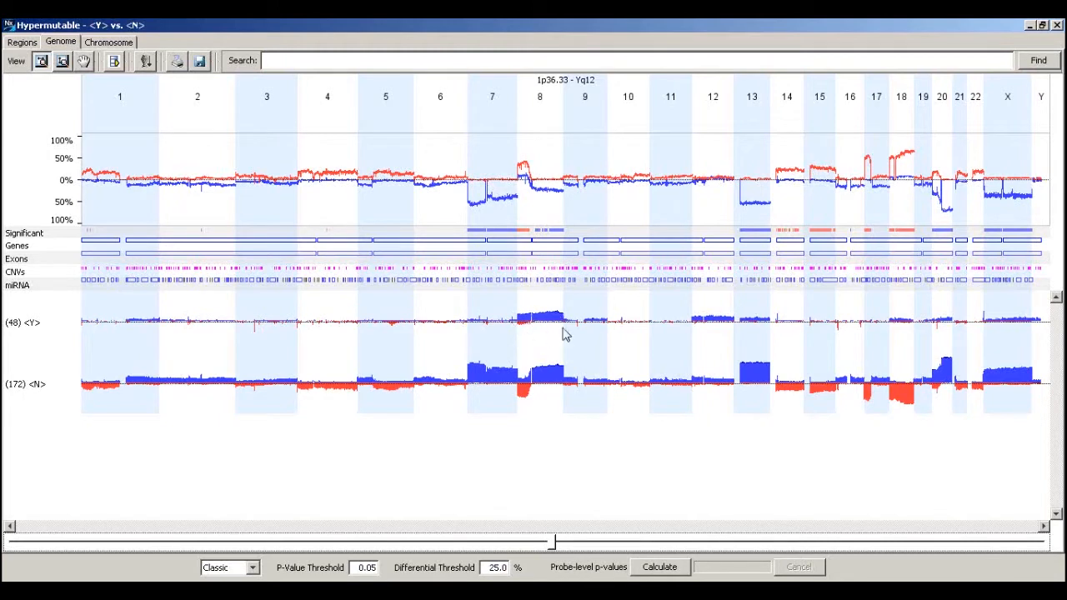
mouse_move(523, 322)
mouse_move(754, 369)
Step: Sort the significant regions by event type, review the list through to its sequence variants, and close the comparison results
left_click(22, 42)
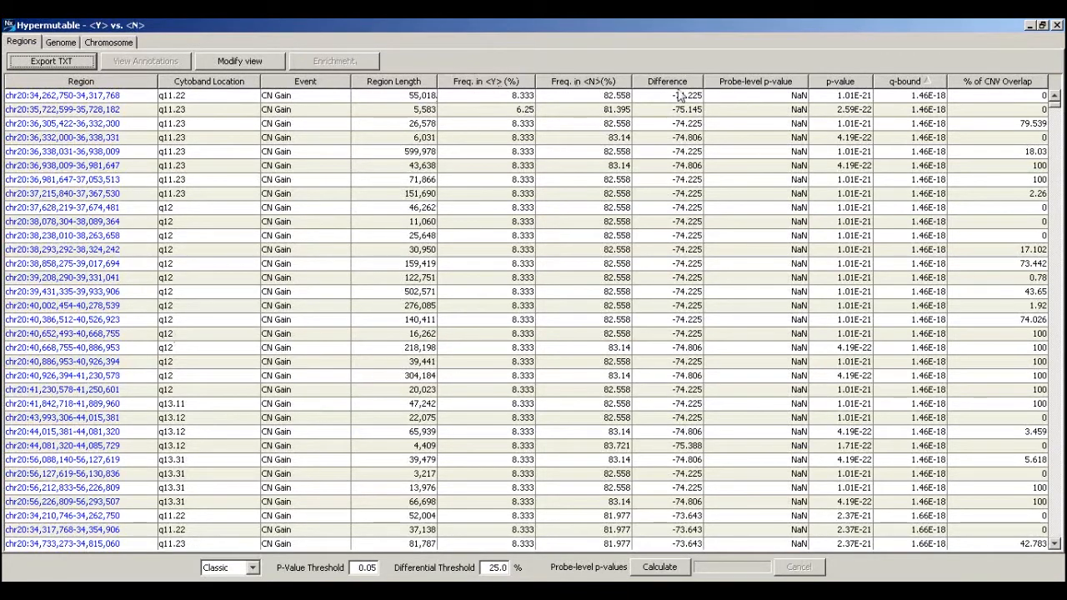
left_click(304, 80)
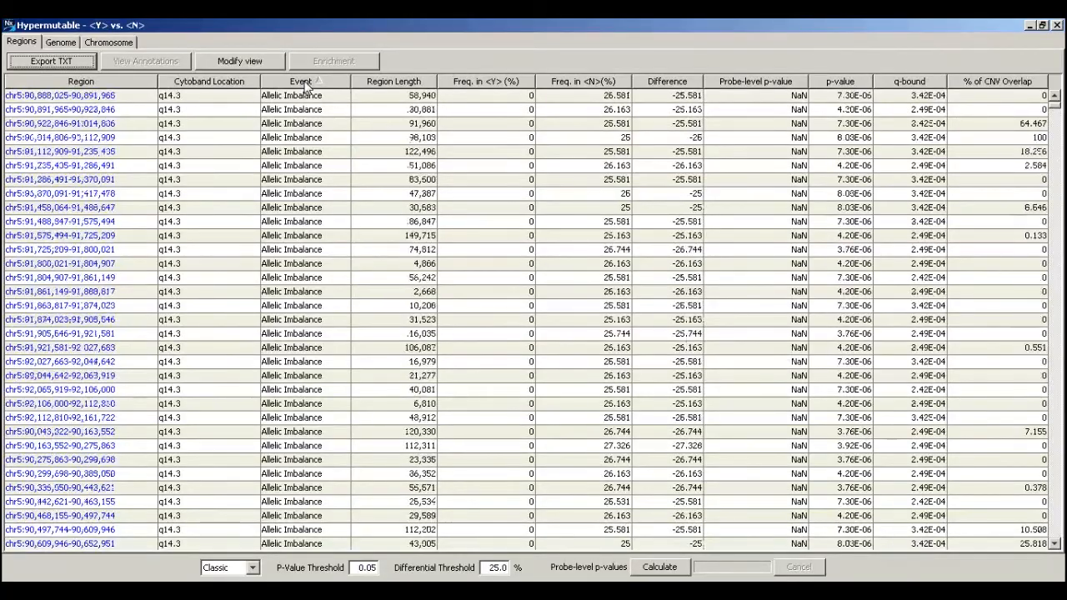
scroll(336, 133, "down", 10)
scroll(336, 133, "down", 15)
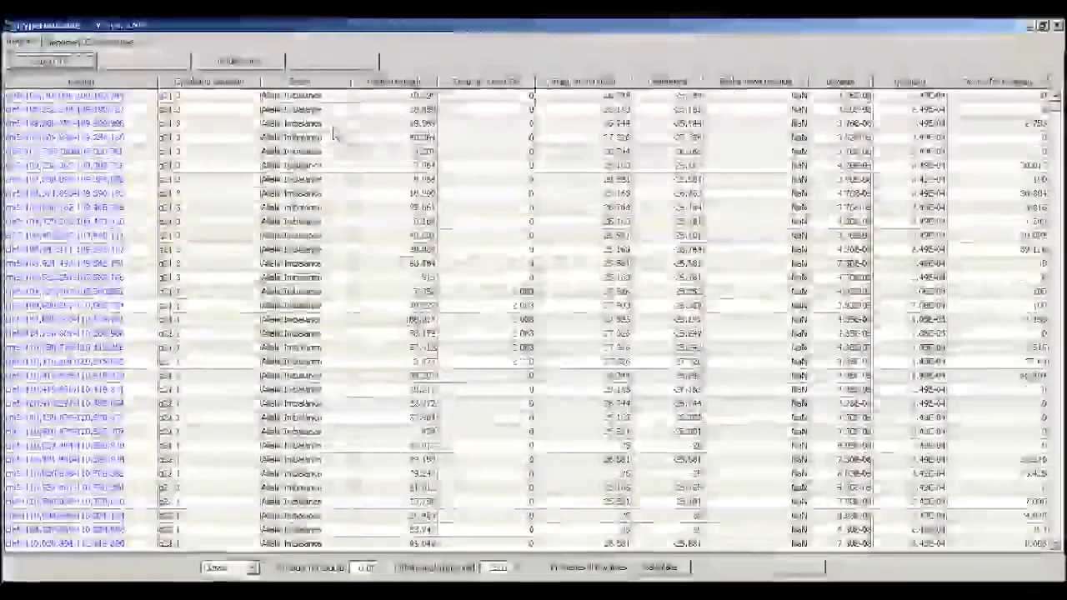
scroll(336, 133, "down", 15)
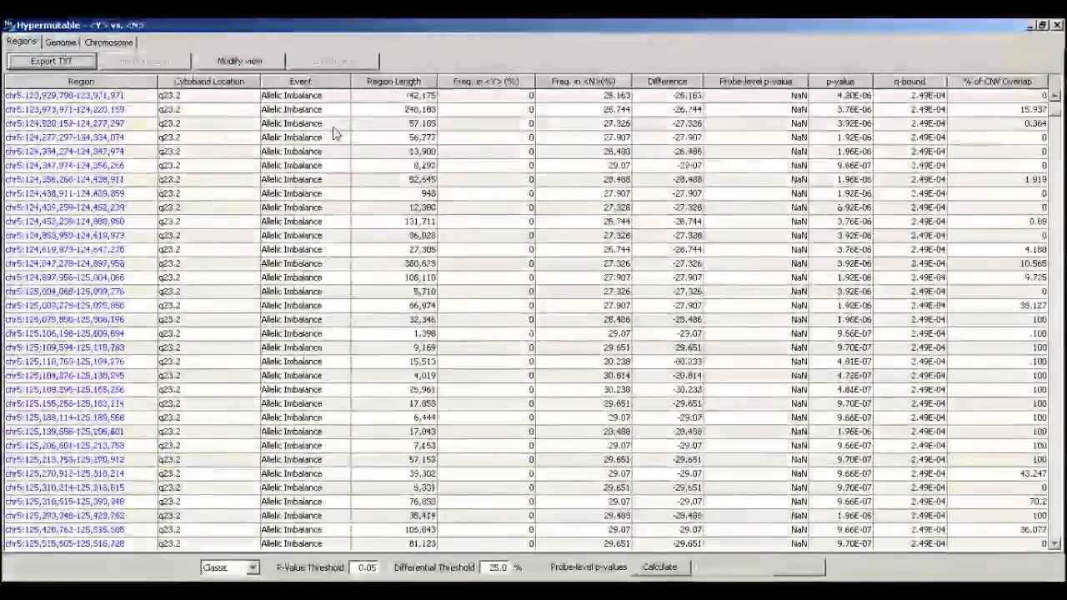
scroll(333, 128, "down", 15)
left_click_drag(1051, 116, 1055, 533)
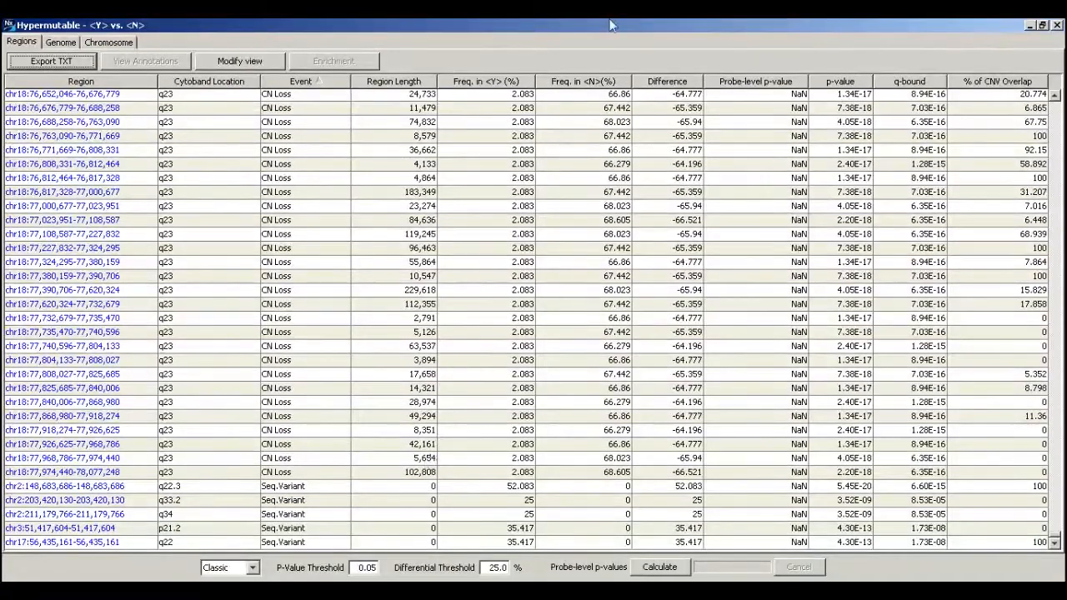
left_click(1055, 26)
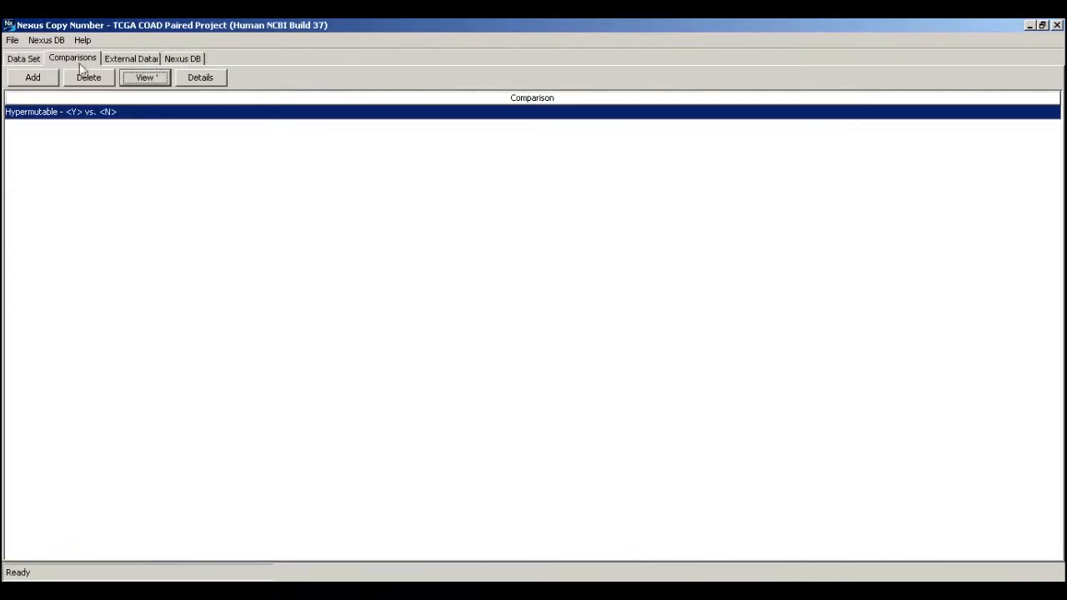
Step: Create a Kaplan-Meier plot for the Hypermutable factor in the data set, using Overall Survival as the time factor
left_click(23, 60)
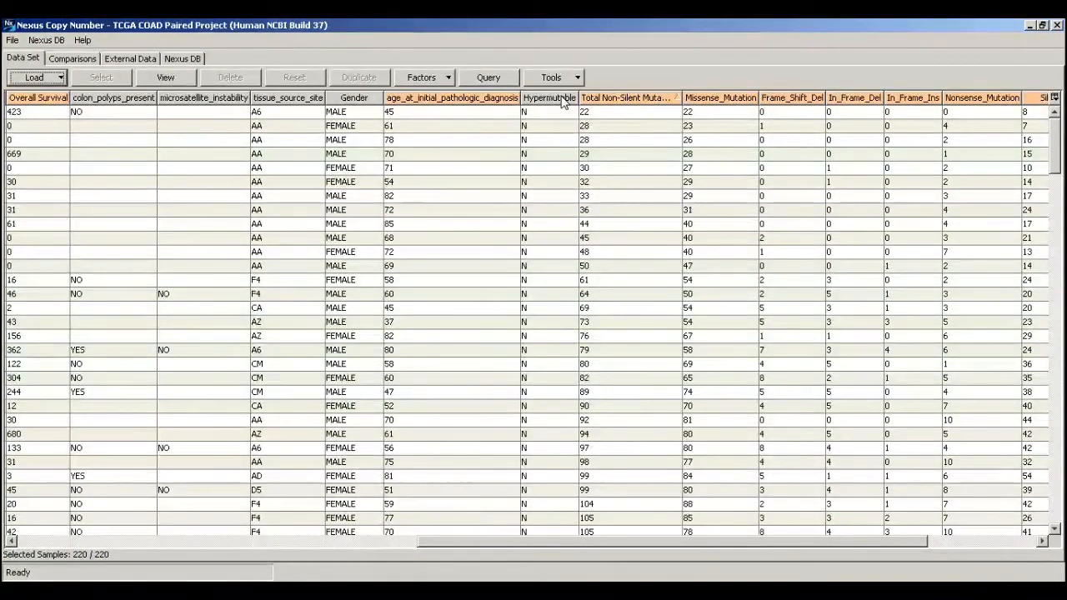
right_click(565, 101)
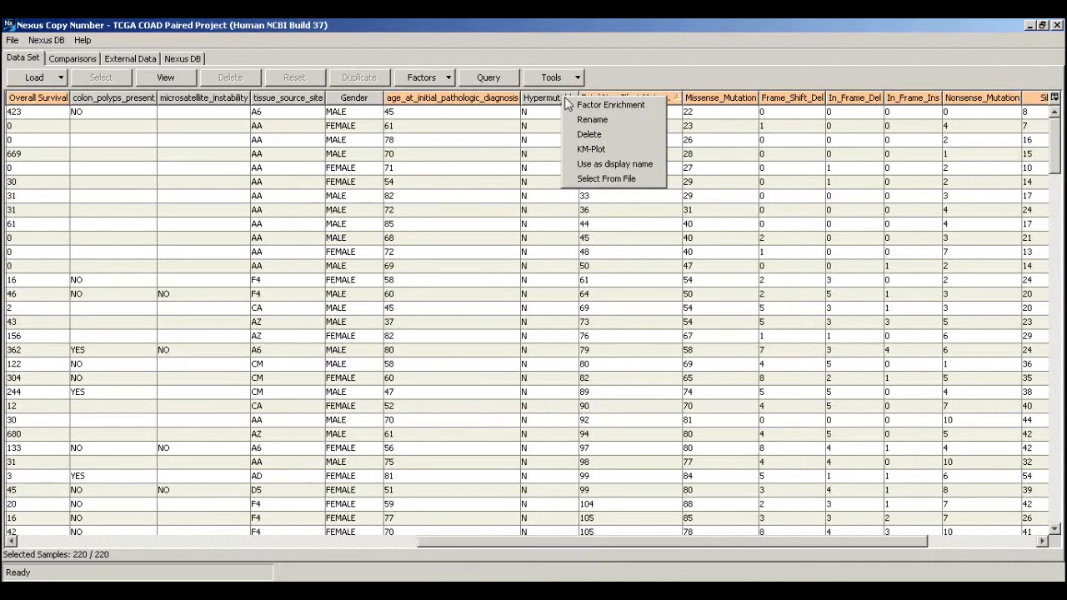
left_click(591, 150)
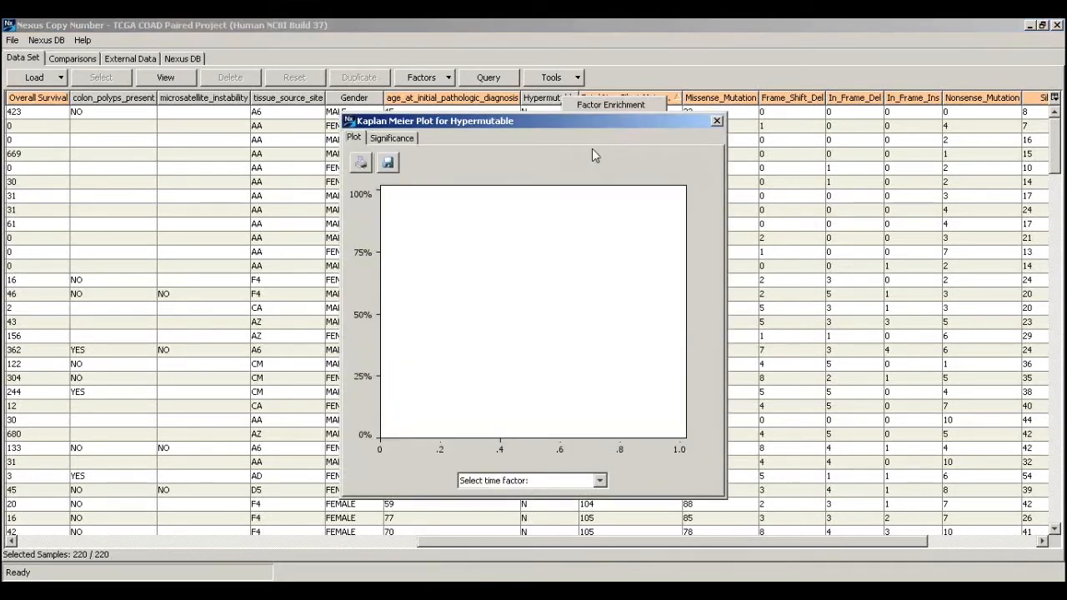
left_click(598, 482)
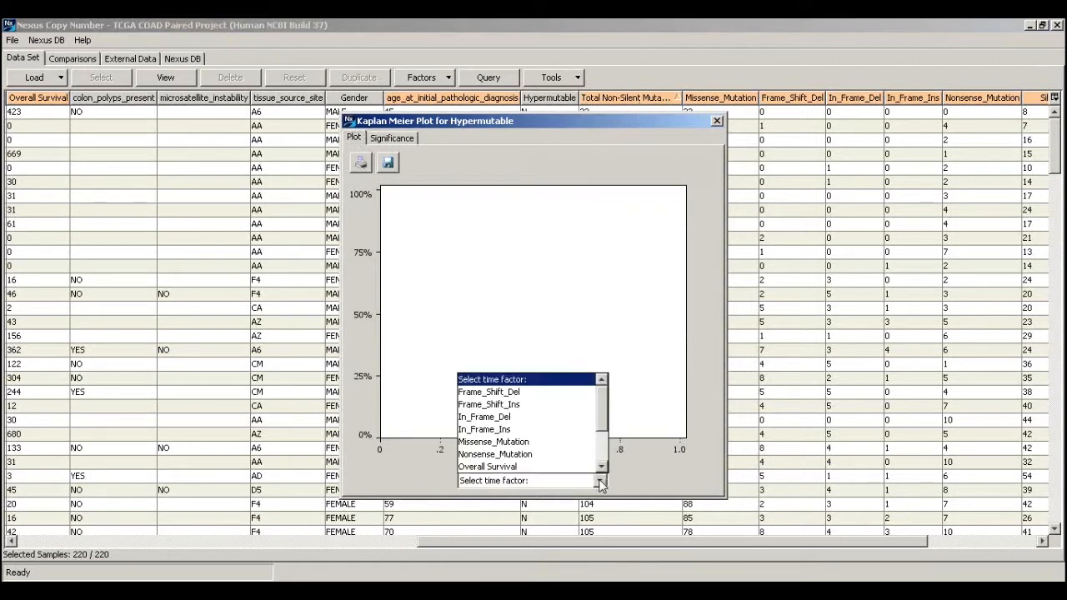
left_click(573, 467)
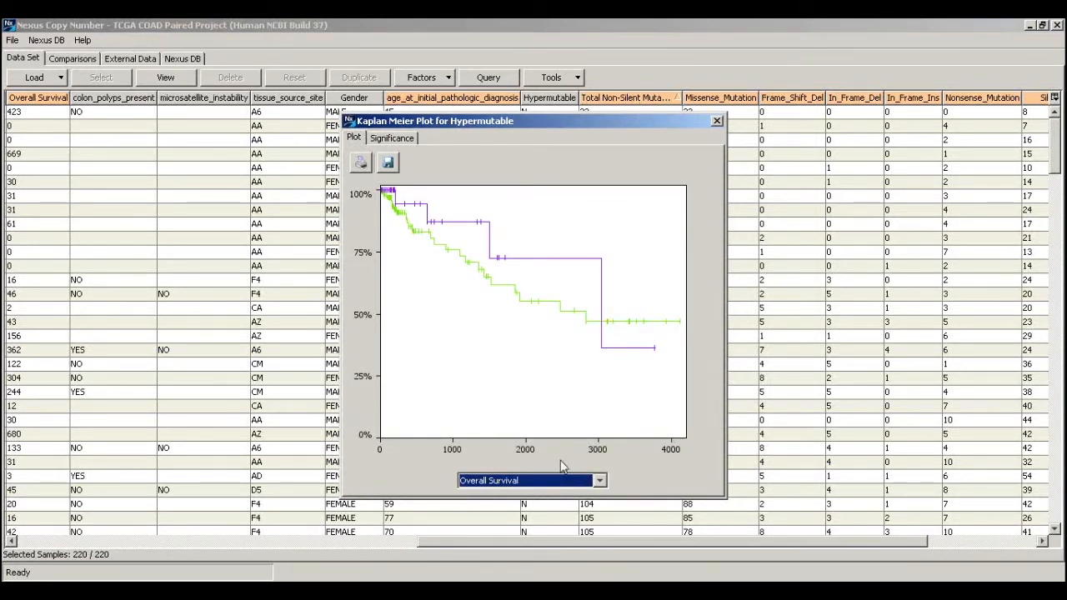
Step: Check the significance of the survival difference between Y and N, return to the curves, and close the Kaplan-Meier plot
left_click(396, 140)
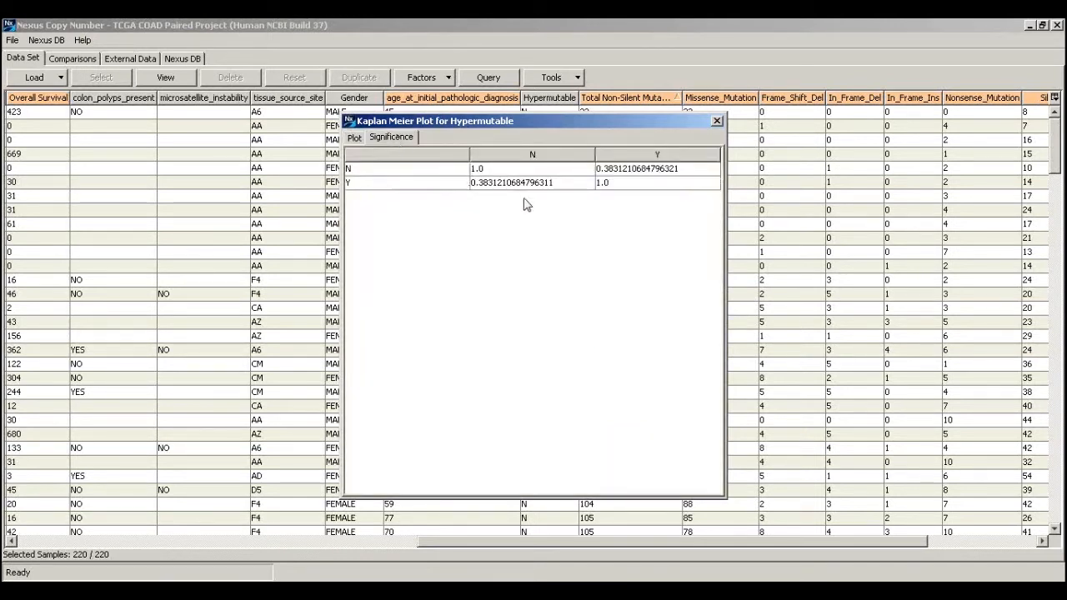
left_click(355, 139)
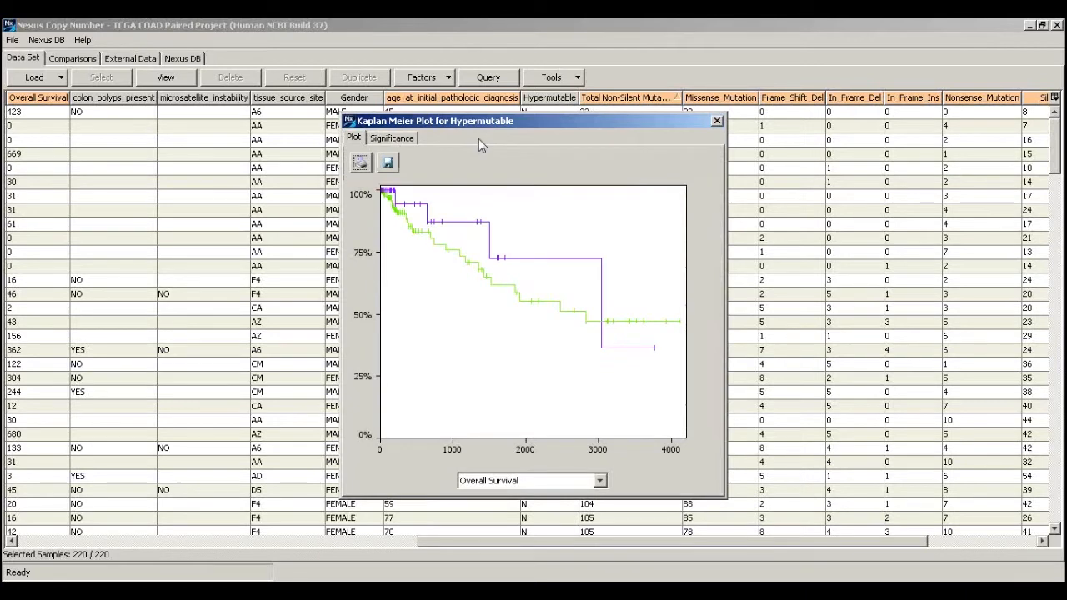
left_click(717, 123)
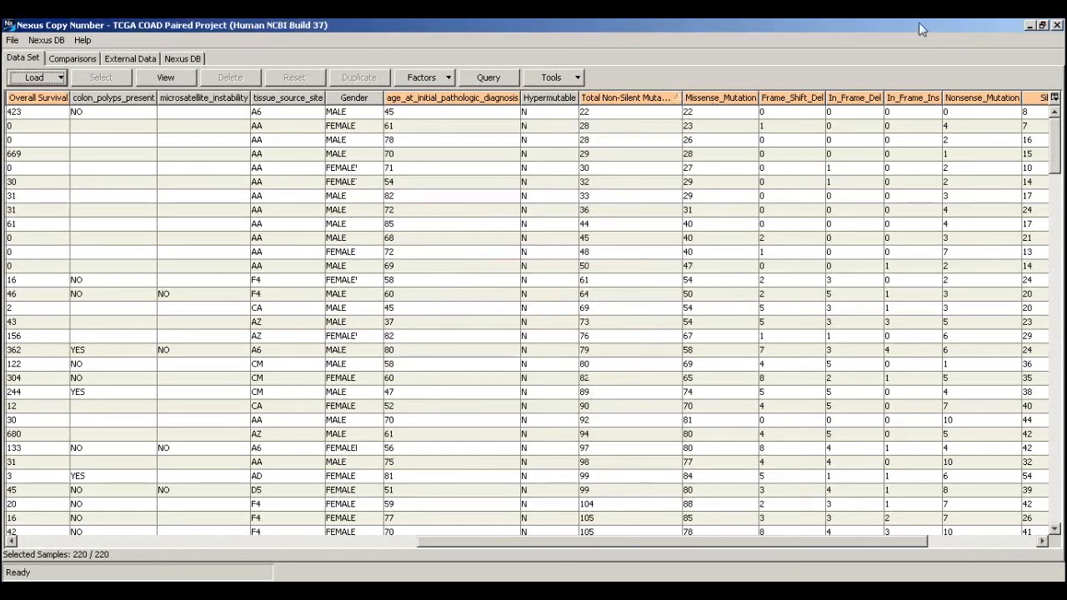
Step: Open the genome results view for all samples in the data set
left_click(175, 79)
left_click(179, 76)
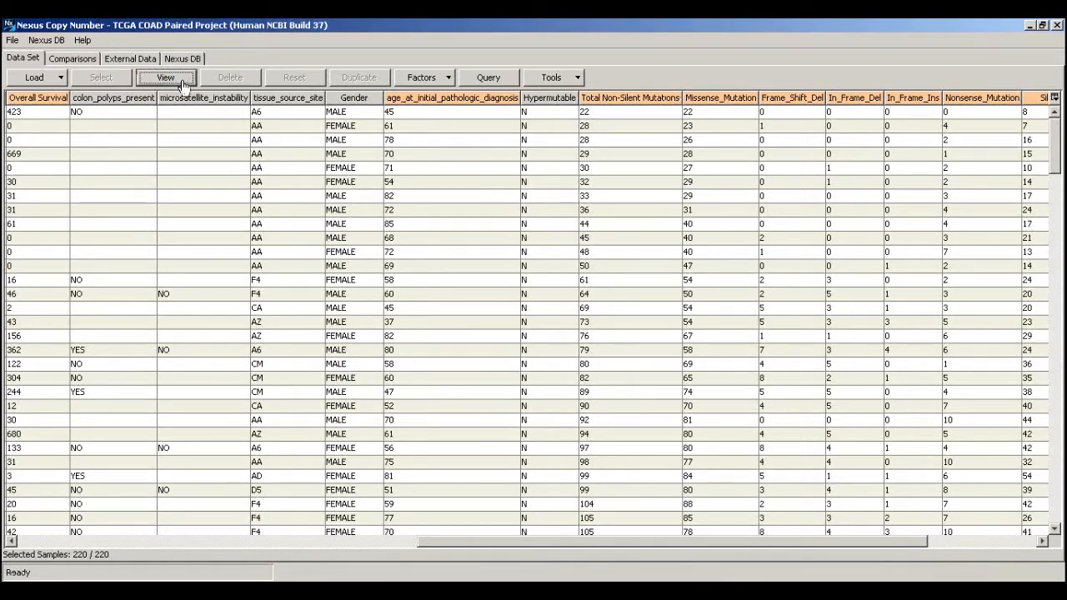
left_click(182, 84)
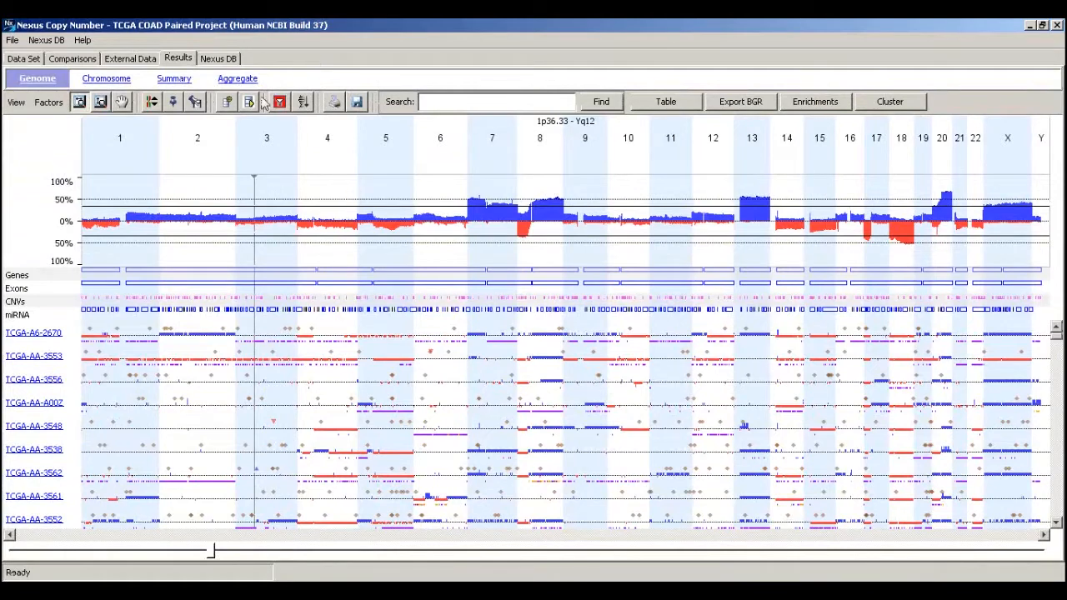
Step: Remove the position marker from chromosome 3 and switch back to the zoom tool
left_click(173, 101)
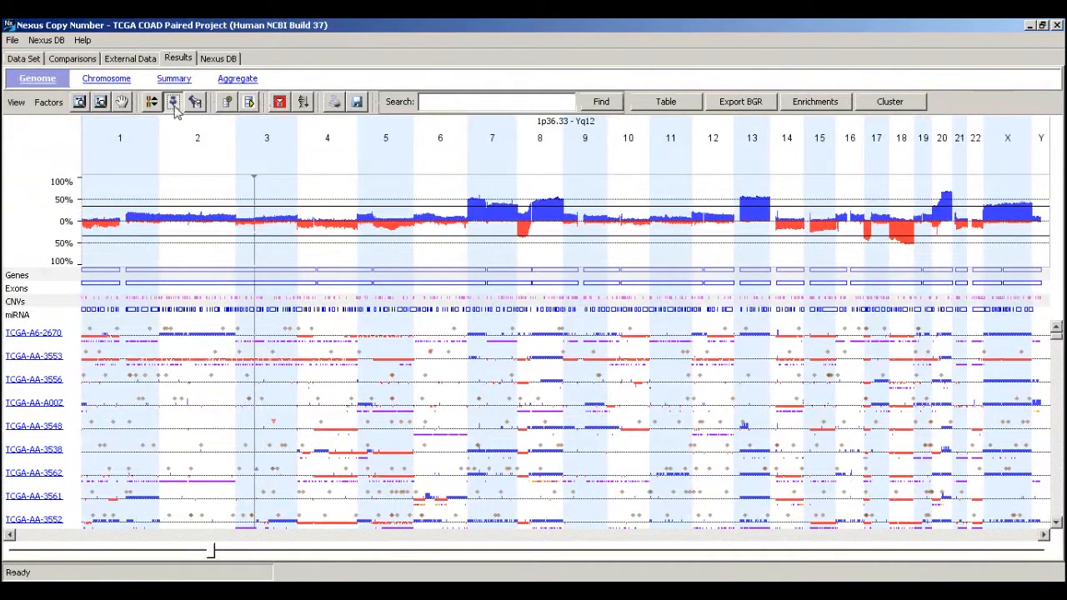
right_click(257, 186)
left_click(271, 192)
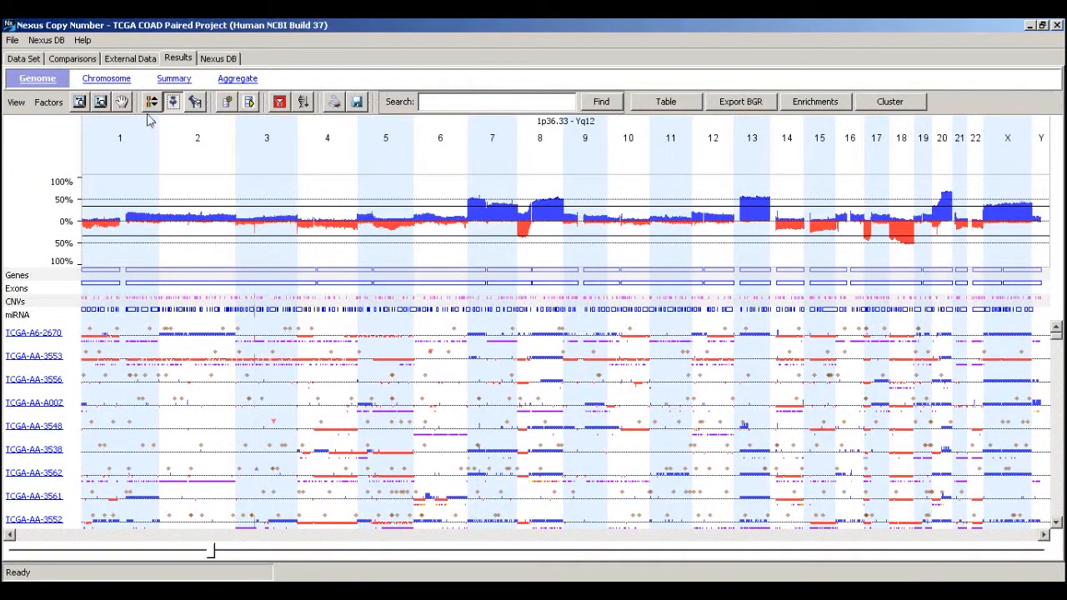
left_click(79, 100)
Step: Switch the aggregate genome plot from copy number to Seq. Variants
left_click(16, 101)
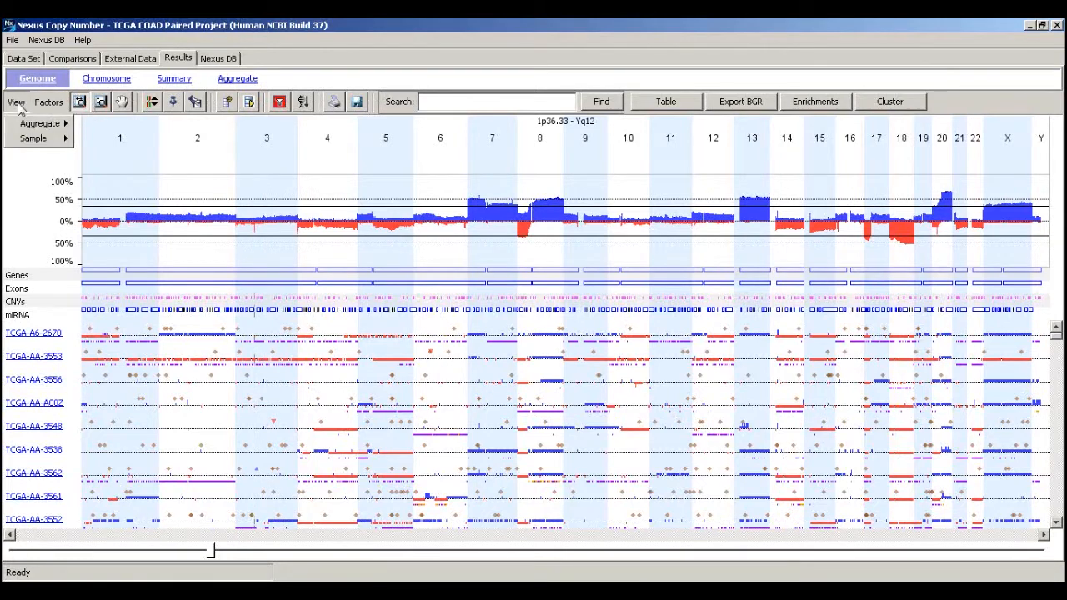
mouse_move(41, 124)
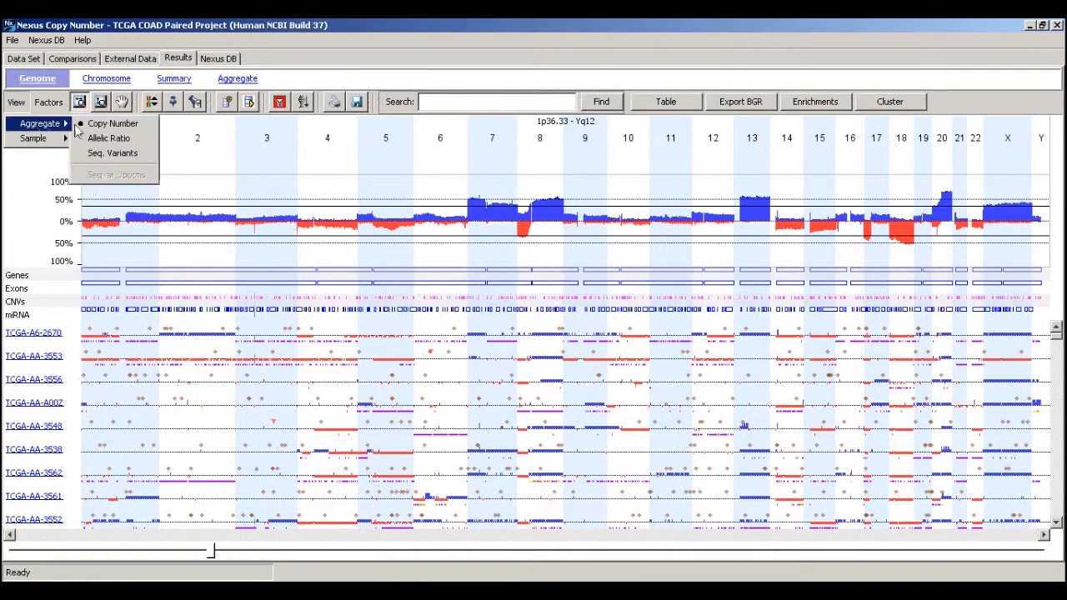
left_click(114, 154)
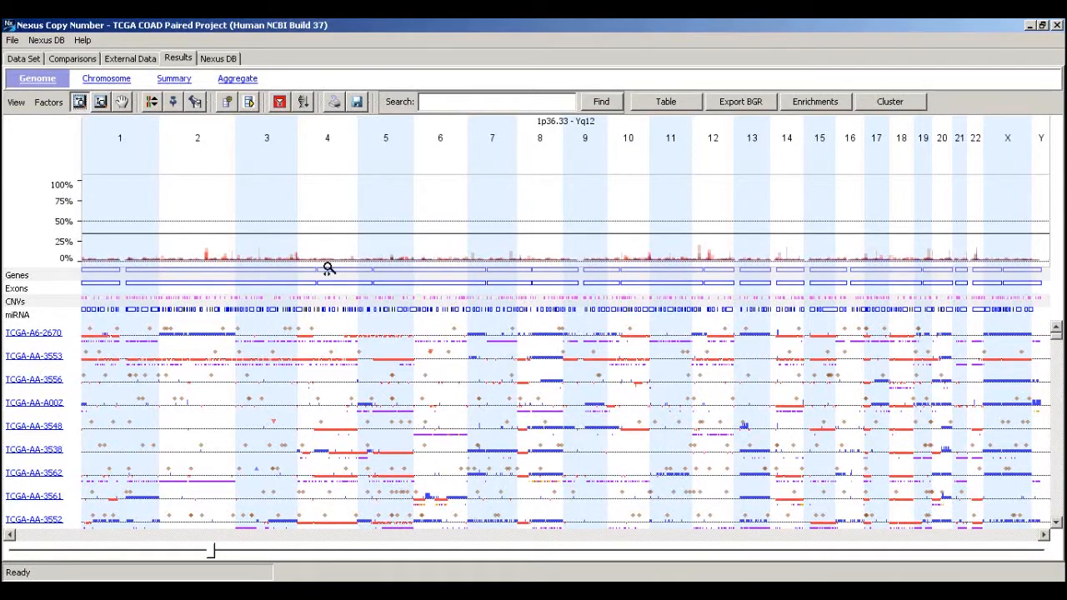
Step: Zoom the aggregate variant plot into the 7q34 region around the BRAF gene
mouse_move(329, 239)
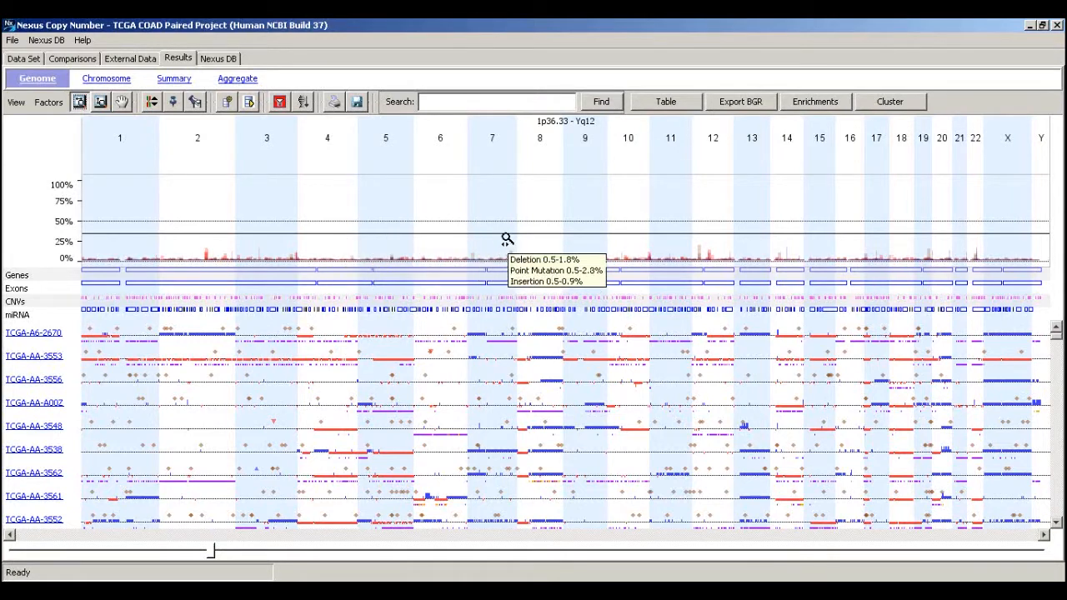
left_click_drag(505, 242, 517, 246)
left_click_drag(617, 243, 623, 243)
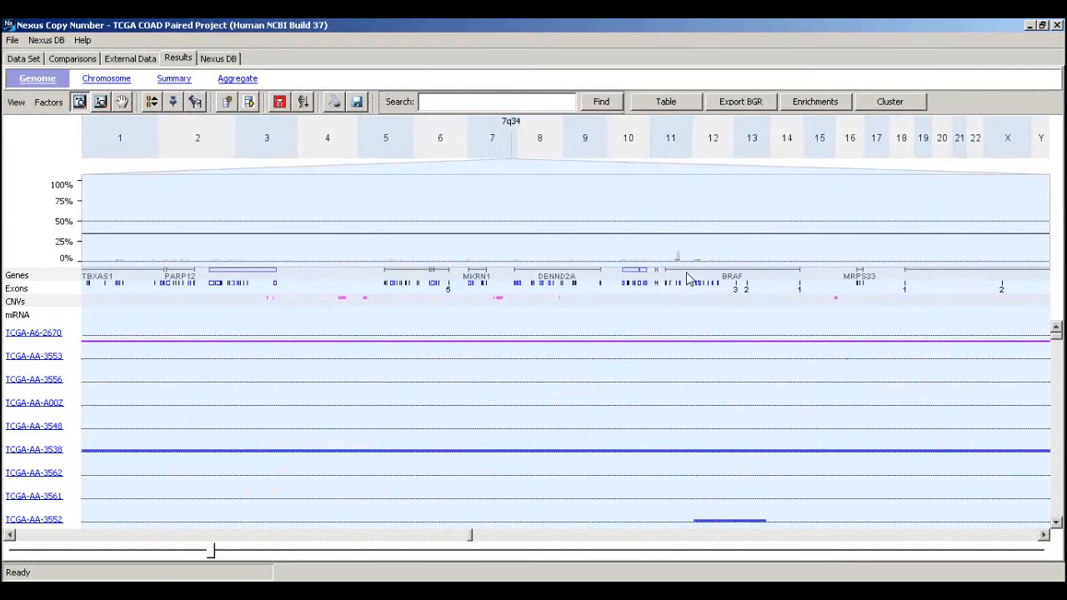
Step: Place a position marker on the variant peak in BRAF, switch back to the zoom tool and return to the whole genome
left_click(172, 102)
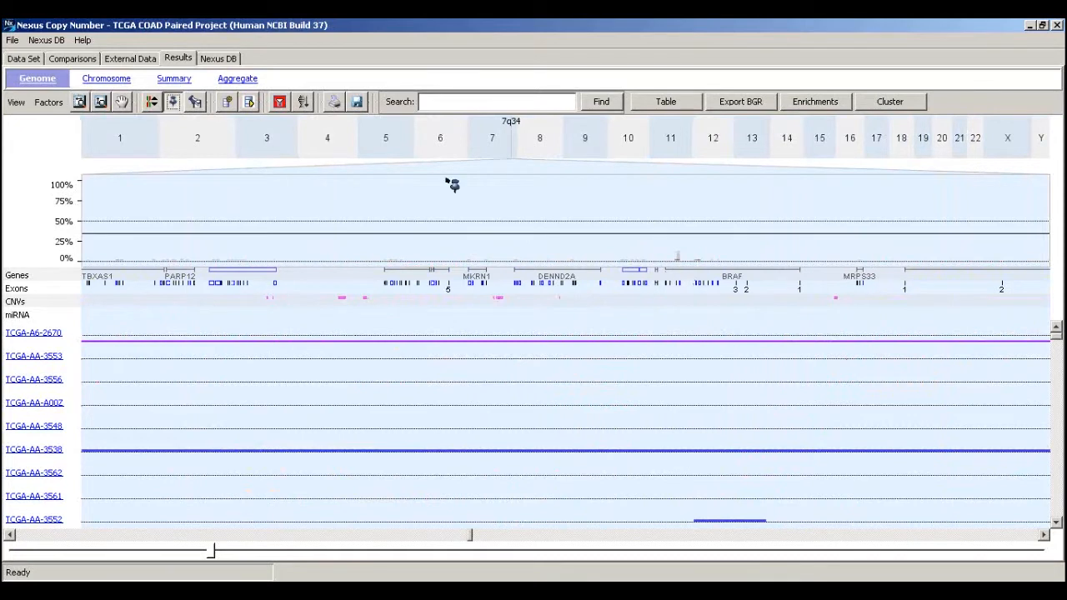
left_click(680, 233)
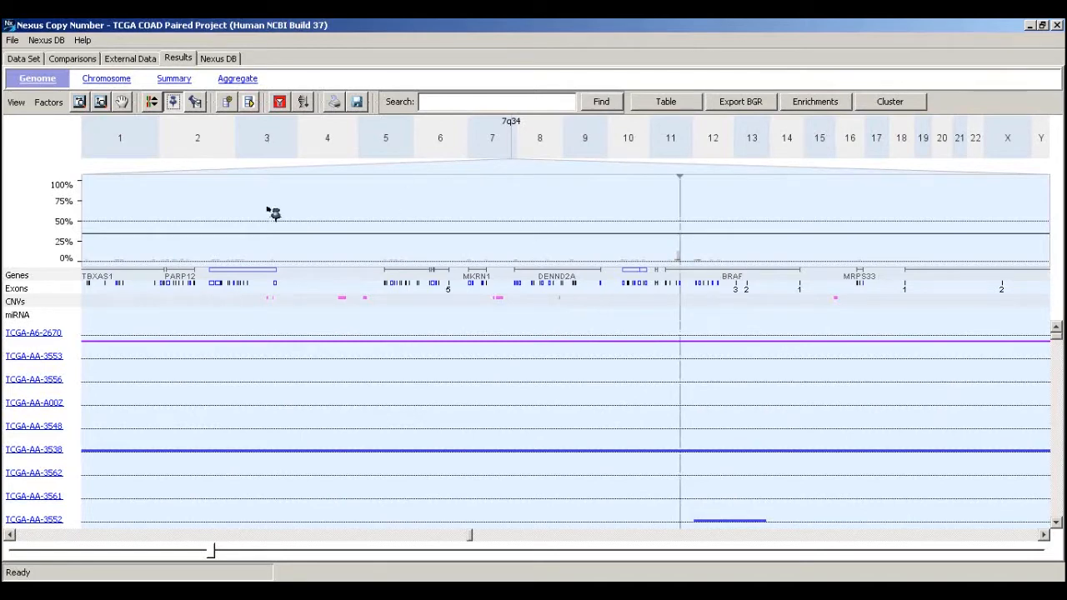
left_click(80, 101)
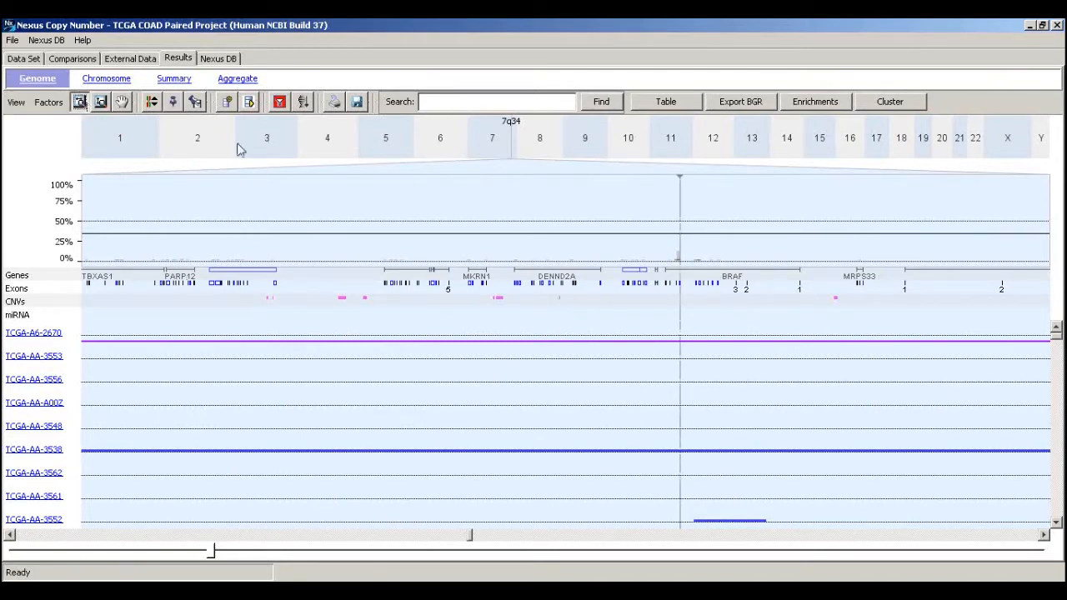
left_click(590, 200)
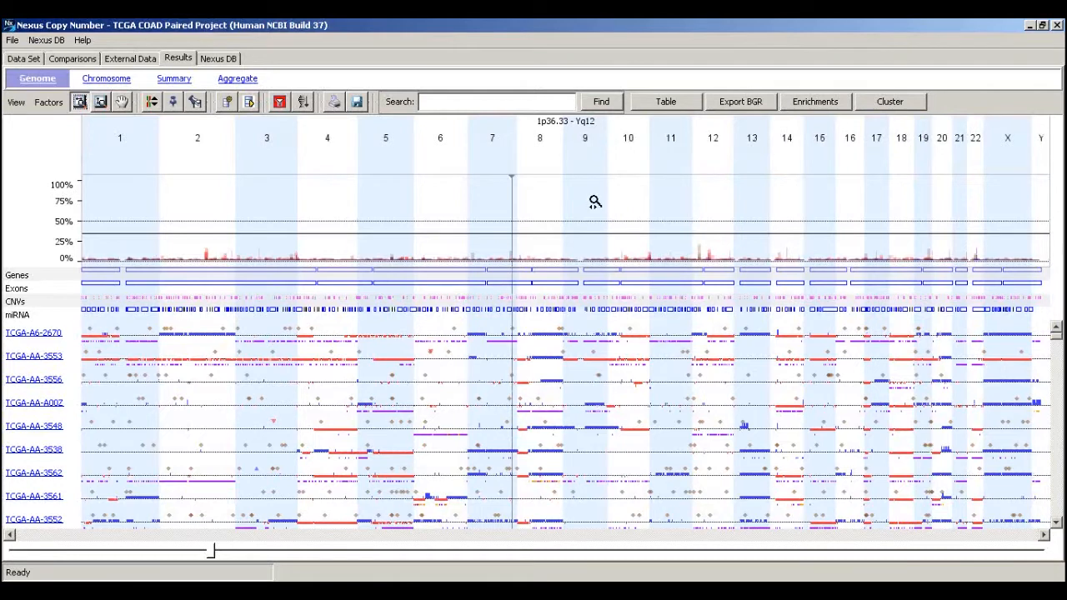
Step: Place a position marker on the variant peak in the 12p12.1 - 12p11.23 region of chromosome 12 and return to the whole genome
mouse_move(638, 213)
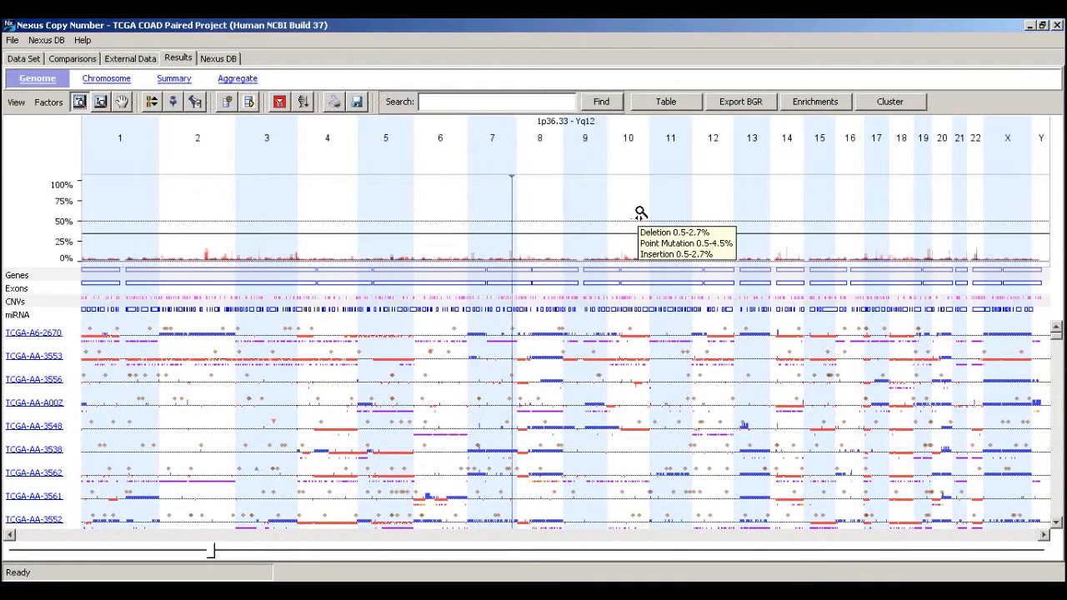
left_click_drag(691, 236, 708, 238)
left_click_drag(553, 239, 614, 241)
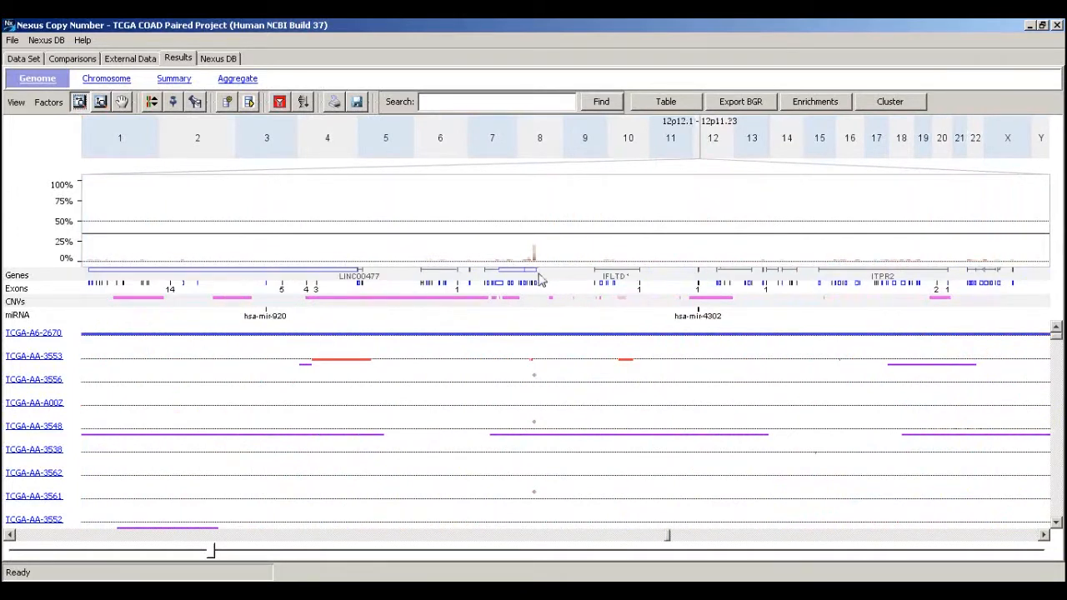
mouse_move(532, 275)
left_click(173, 100)
left_click(534, 252)
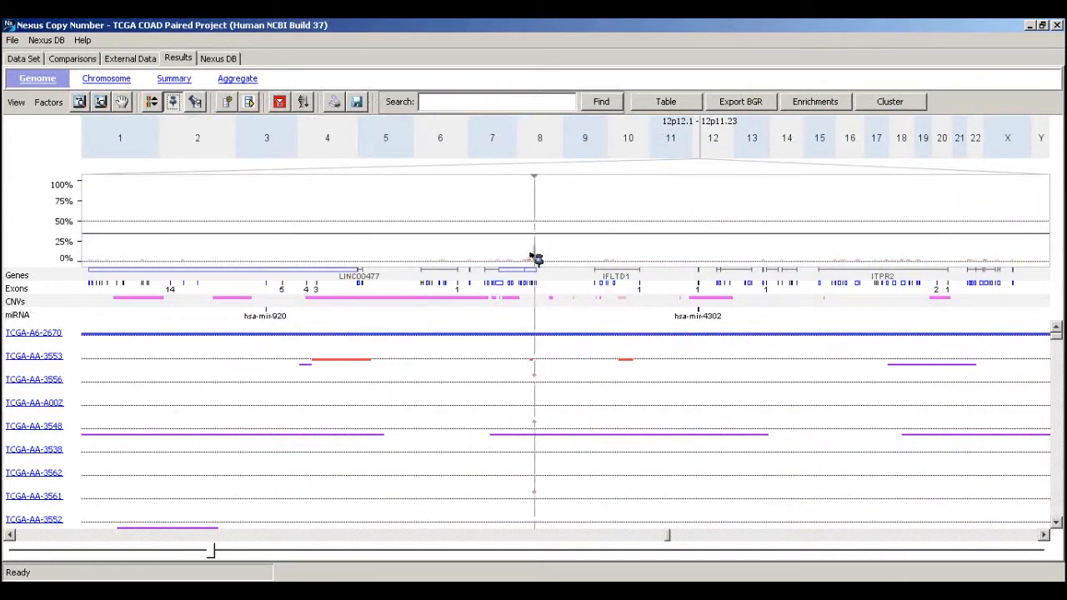
left_click(80, 101)
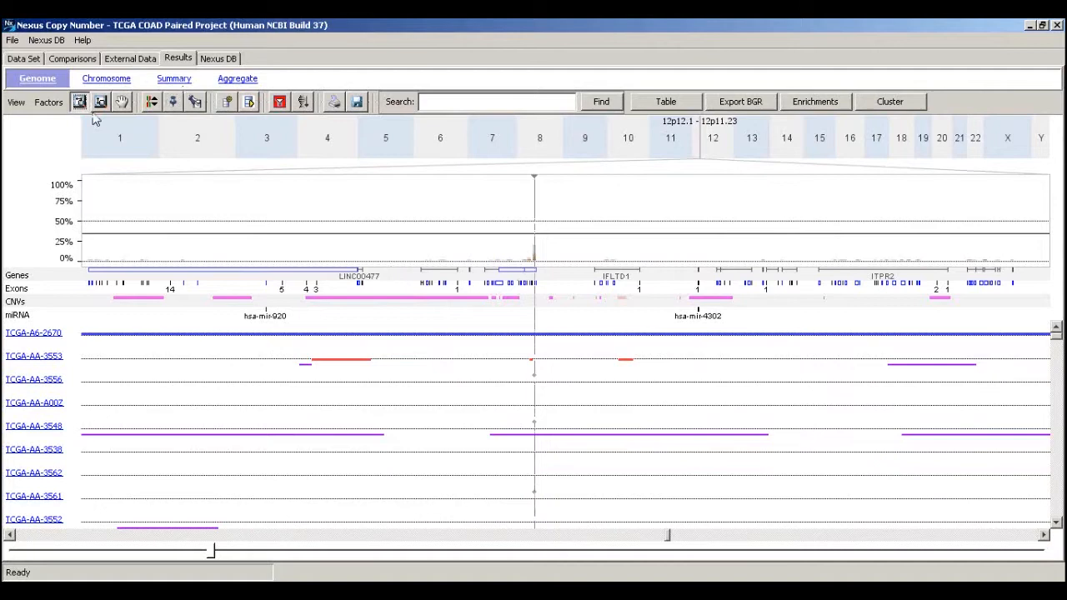
double_click(376, 208)
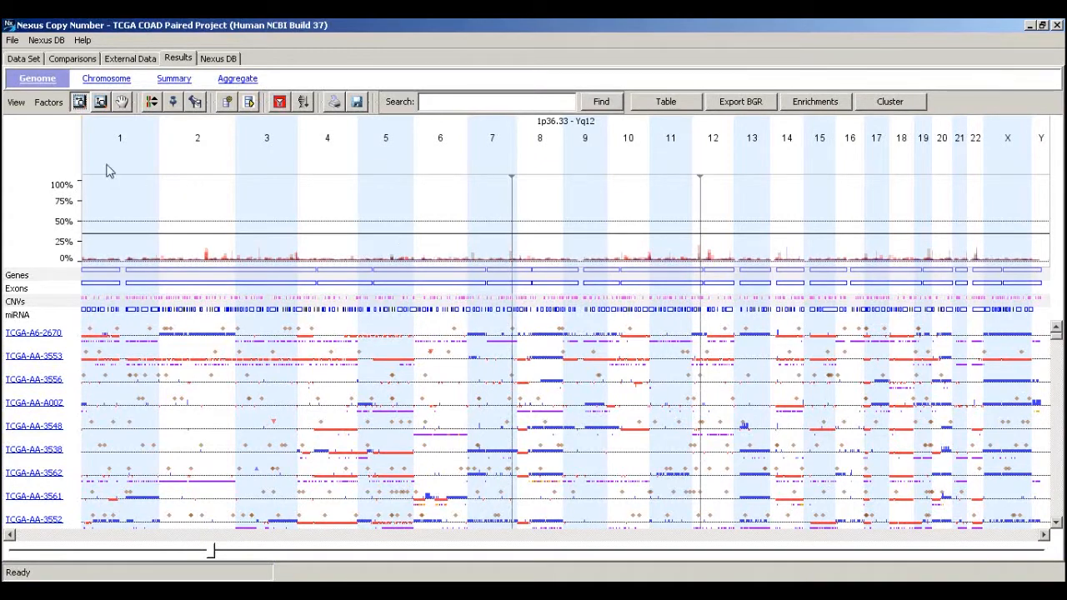
Step: Start the Concordance function on the data set and enlarge its query dialog
left_click(21, 60)
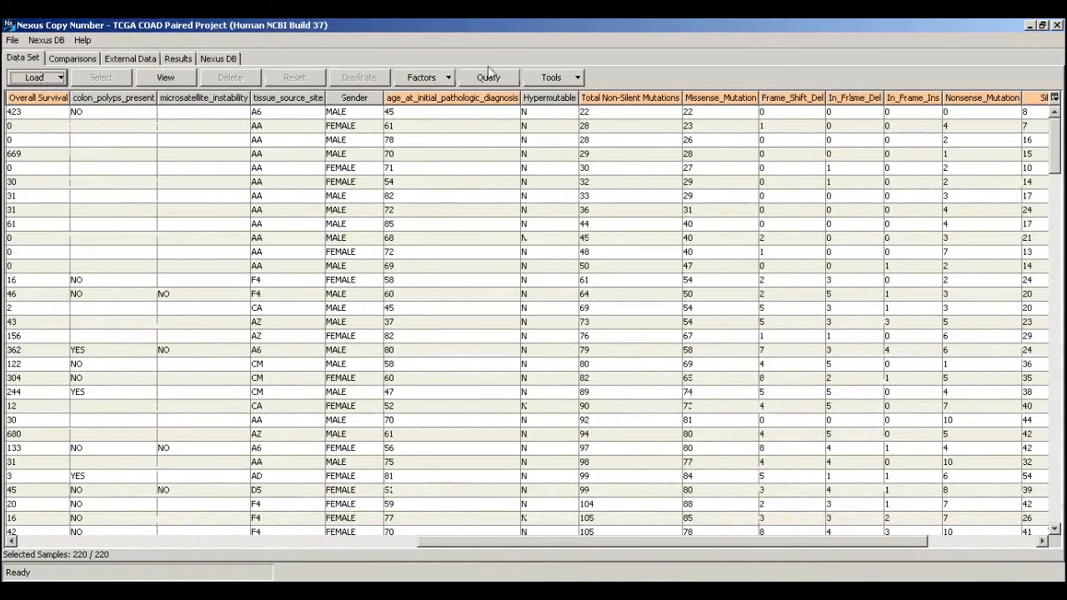
left_click(579, 77)
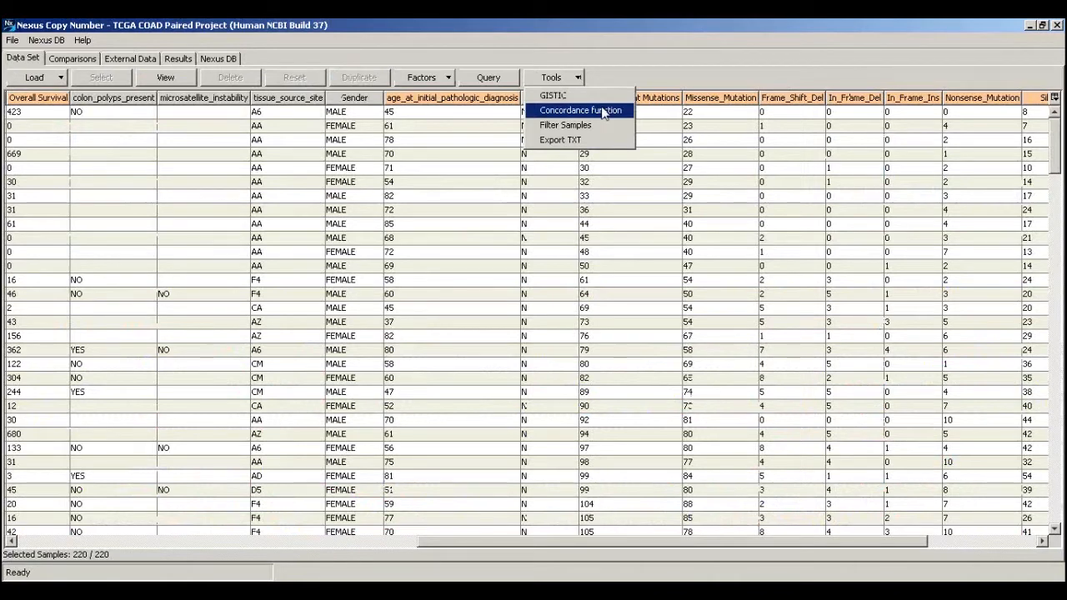
left_click(604, 112)
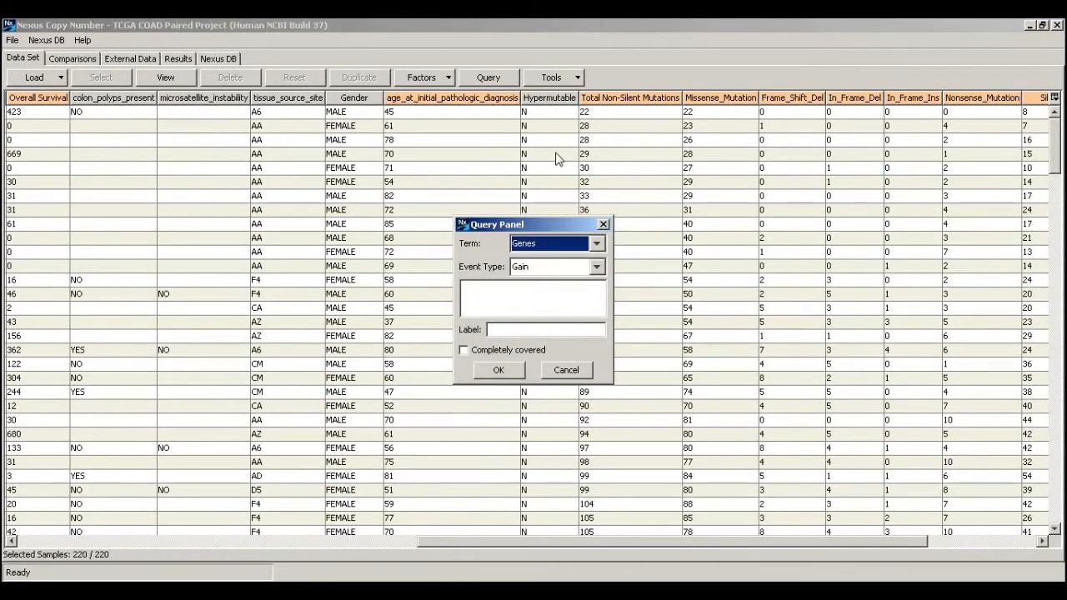
left_click_drag(572, 223, 436, 130)
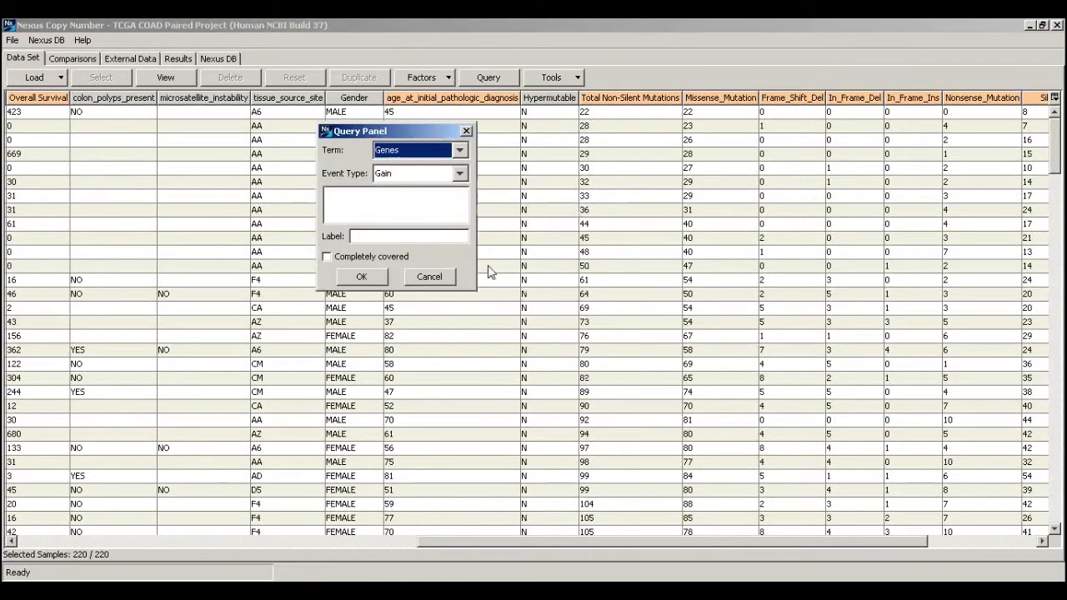
left_click_drag(475, 289, 651, 404)
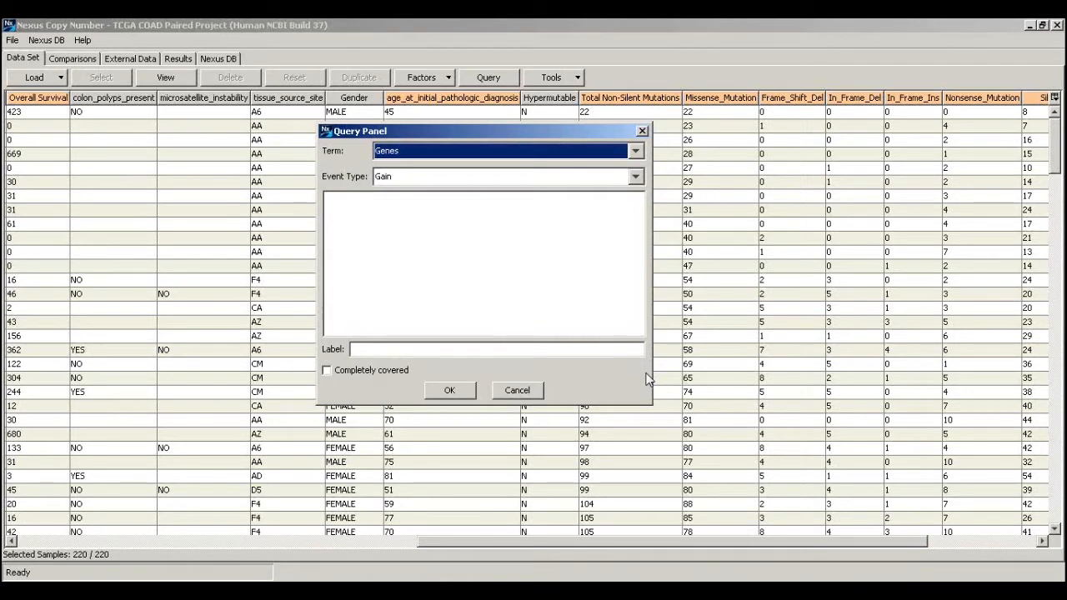
Step: Set the concordance query's term to Region and its event type to Seq.Variant
left_click(635, 153)
left_click(600, 169)
left_click(633, 179)
left_click(617, 190)
left_click(636, 177)
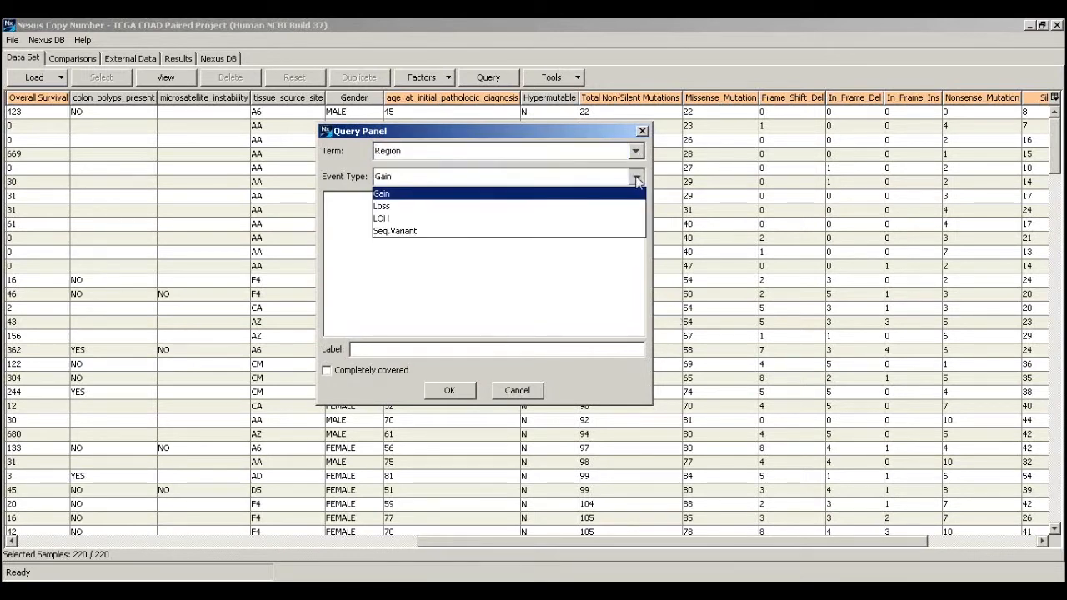
left_click(595, 234)
left_click(422, 588)
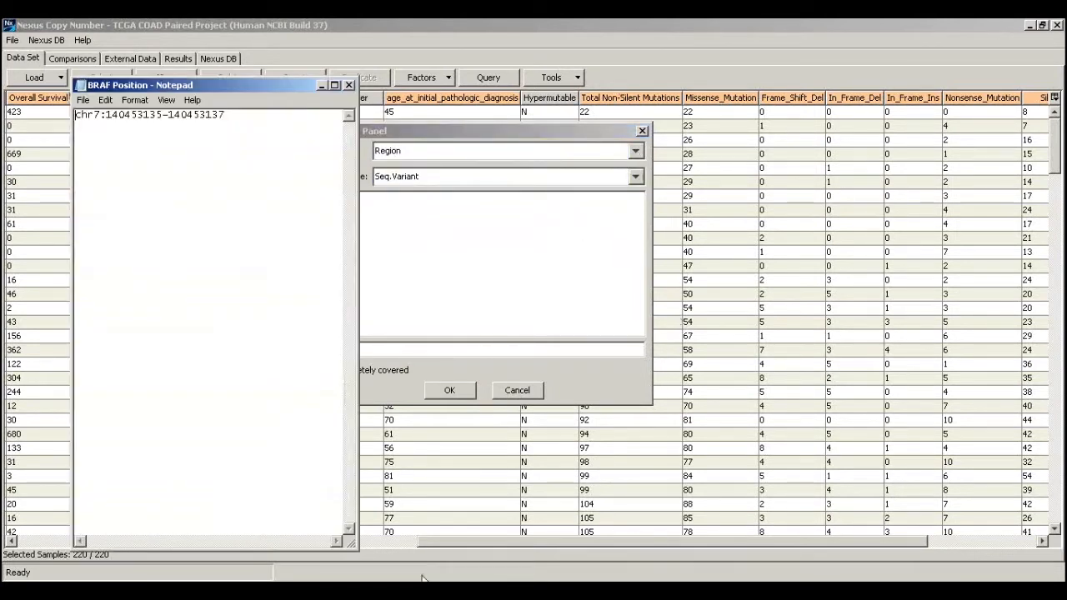
left_click_drag(218, 121, 45, 136)
key("ctrl+c")
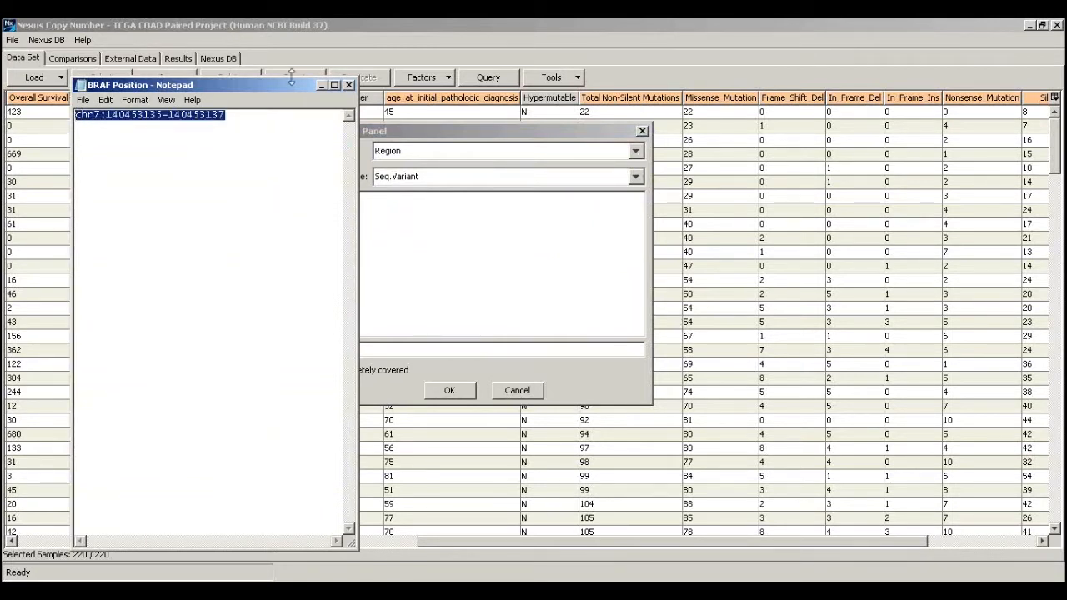
left_click(322, 85)
left_click(421, 273)
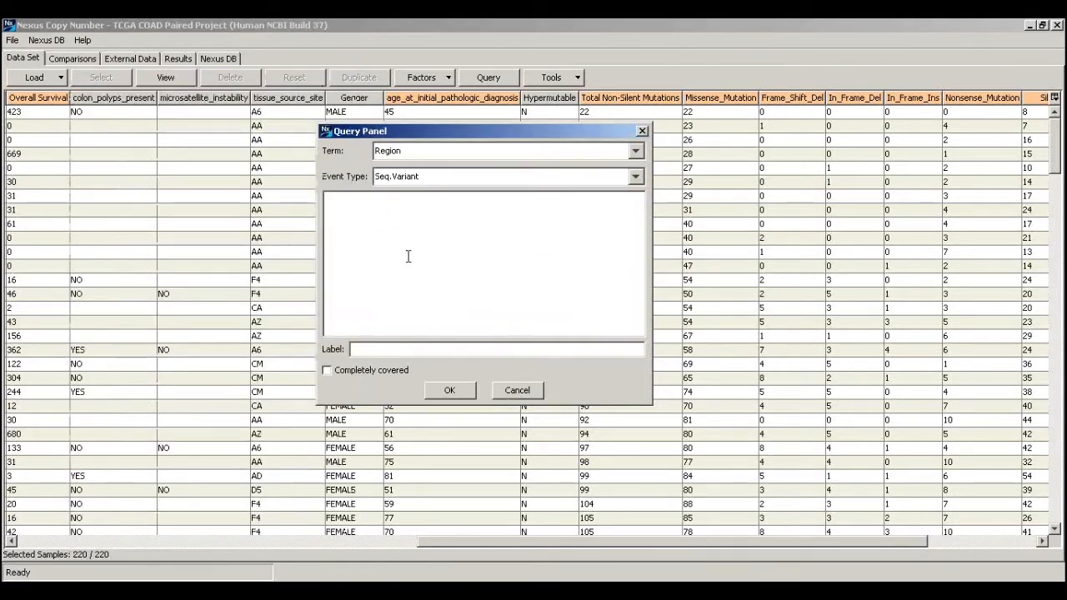
key("ctrl+v")
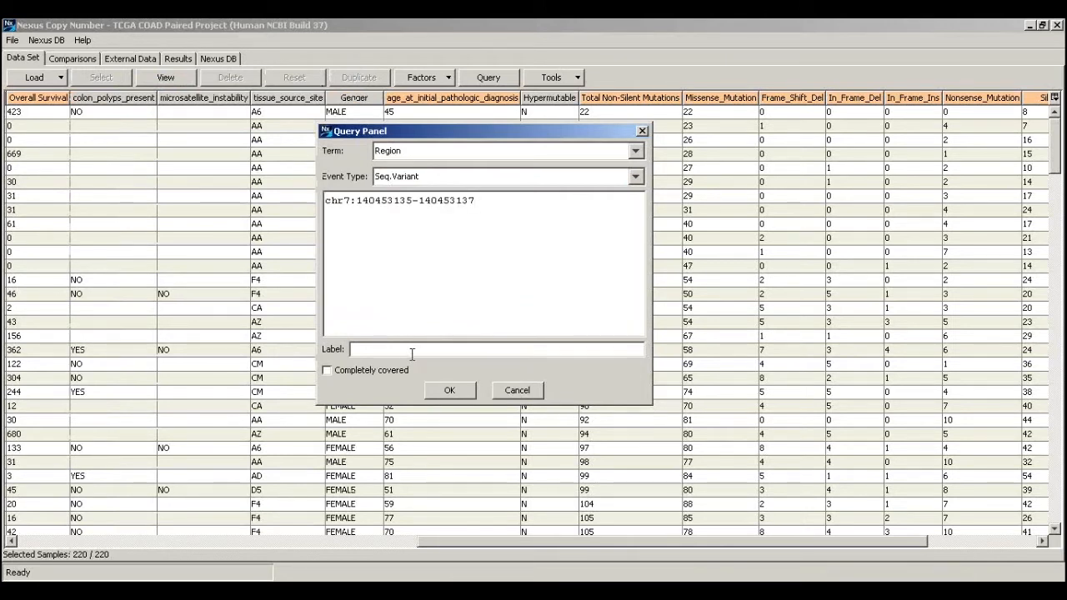
Step: Label the query "BRAF V600 Hotspot Mutation" and run the concordance analysis
type("BRAF V60")
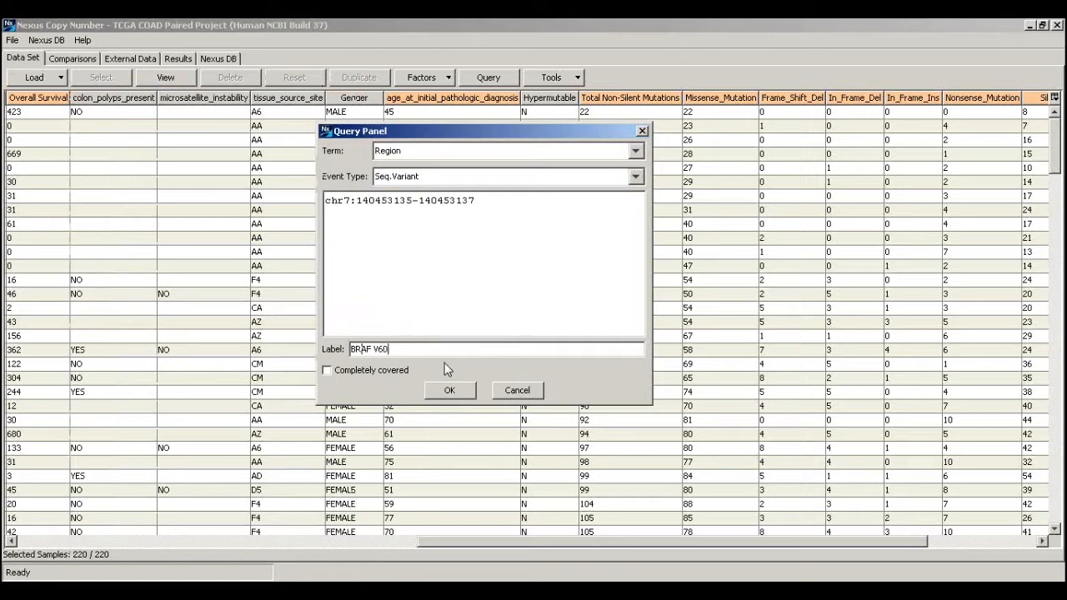
type("0 Hotspot Mutation")
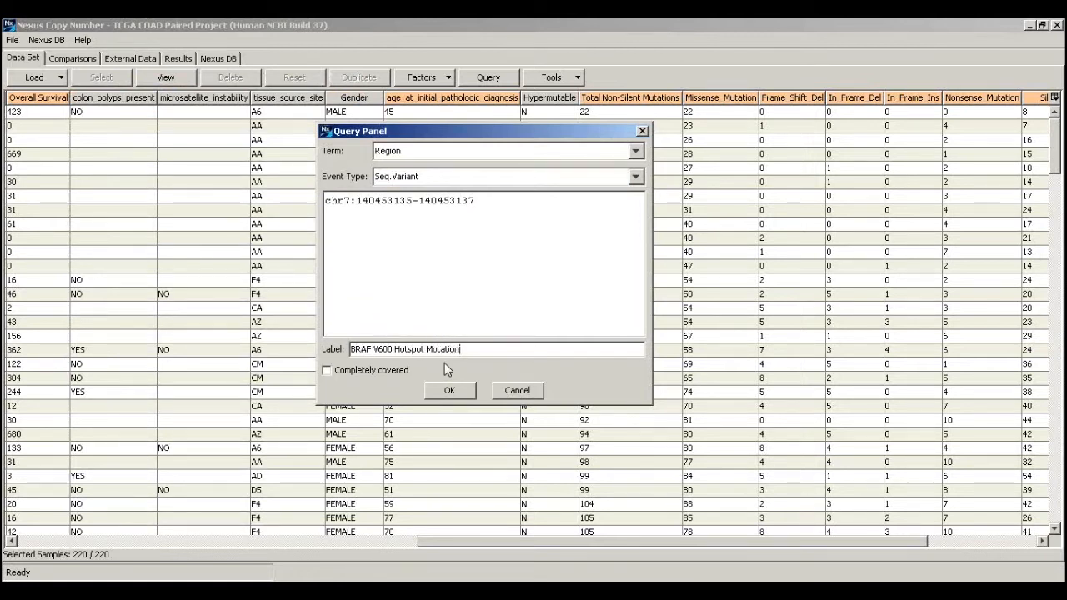
left_click(449, 390)
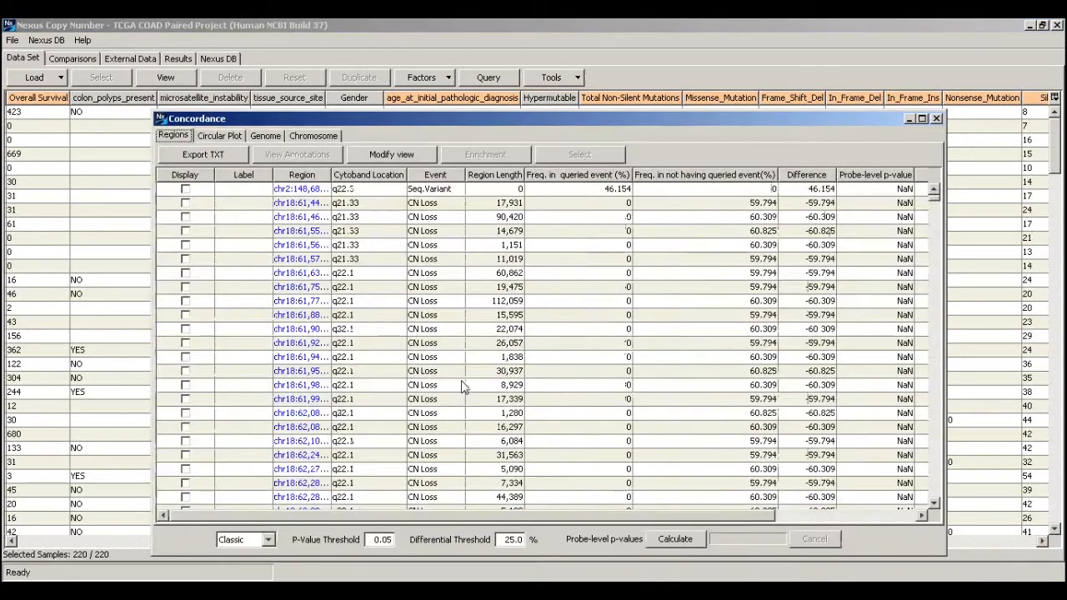
Step: Maximize the Concordance results and view them across the genome with taller frequency tracks for both sample groups
left_click(922, 119)
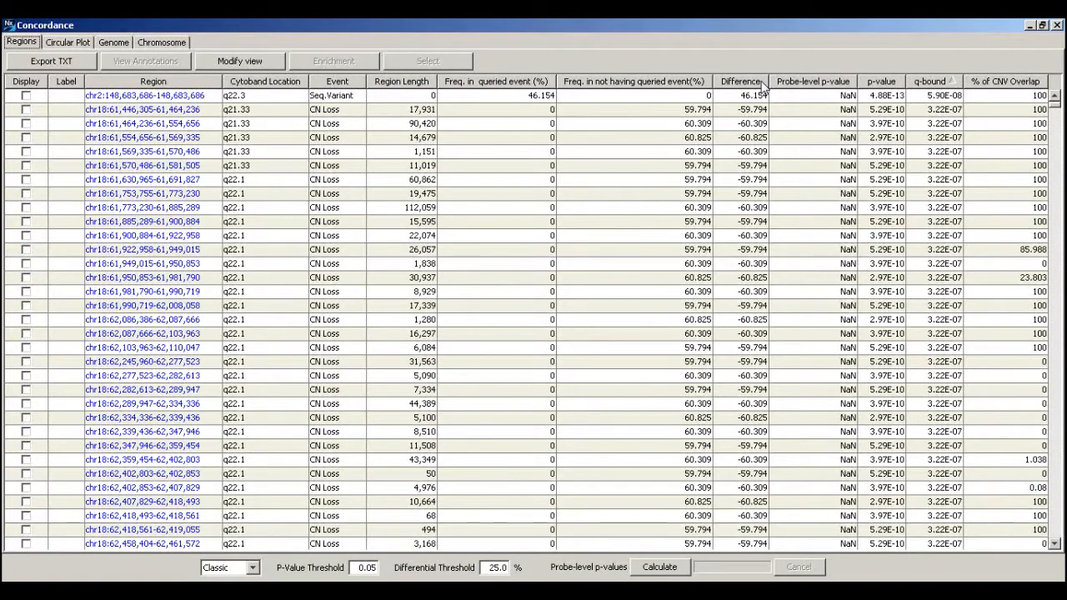
left_click(114, 43)
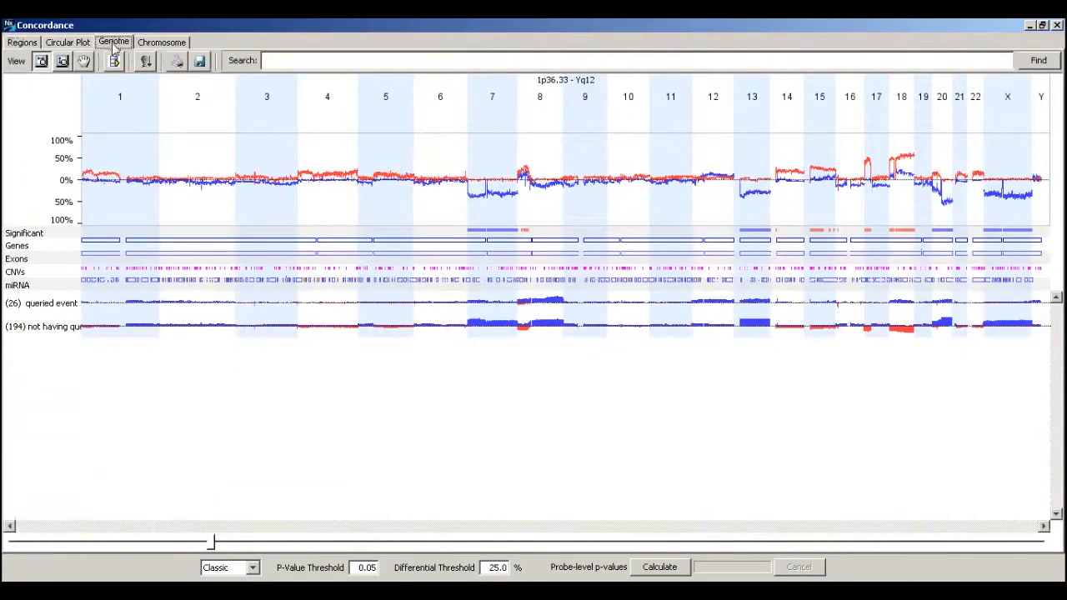
left_click_drag(211, 542, 533, 539)
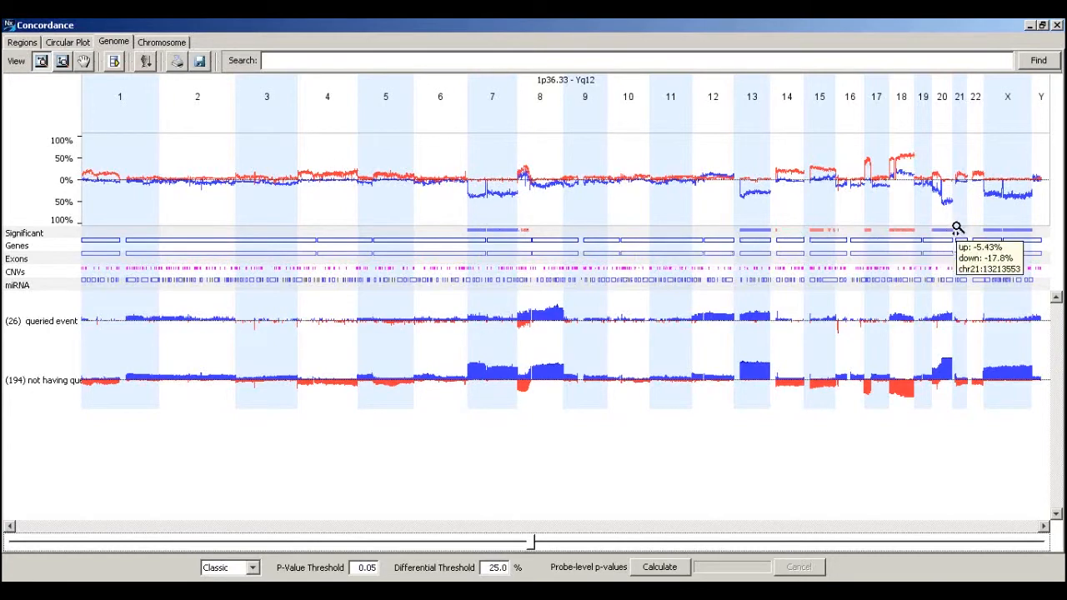
Step: Limit the concordance region list to Peaks Only and view the circular plot
left_click(21, 43)
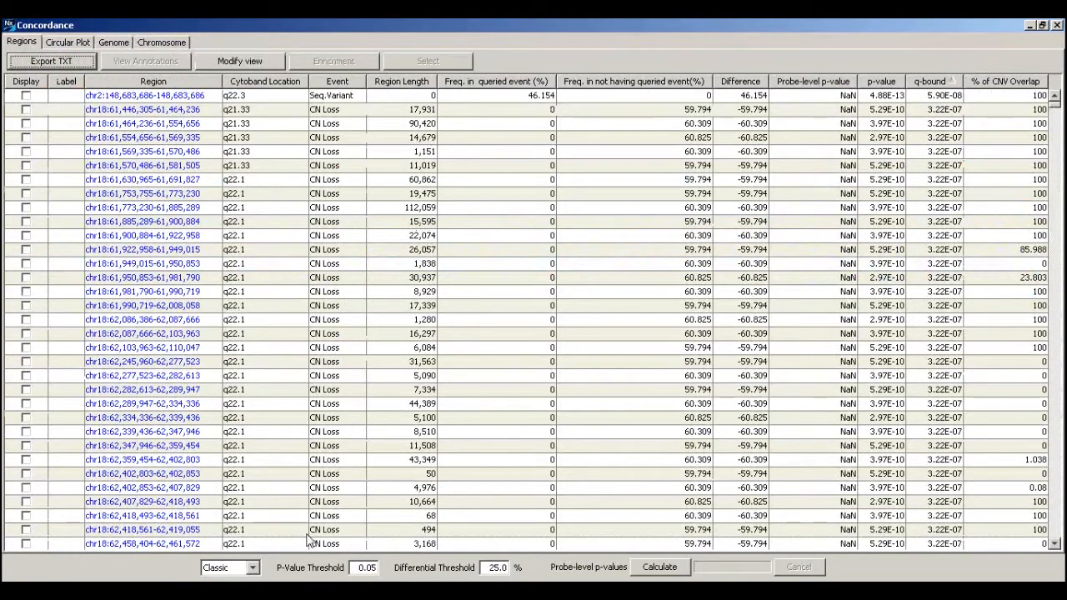
left_click(252, 567)
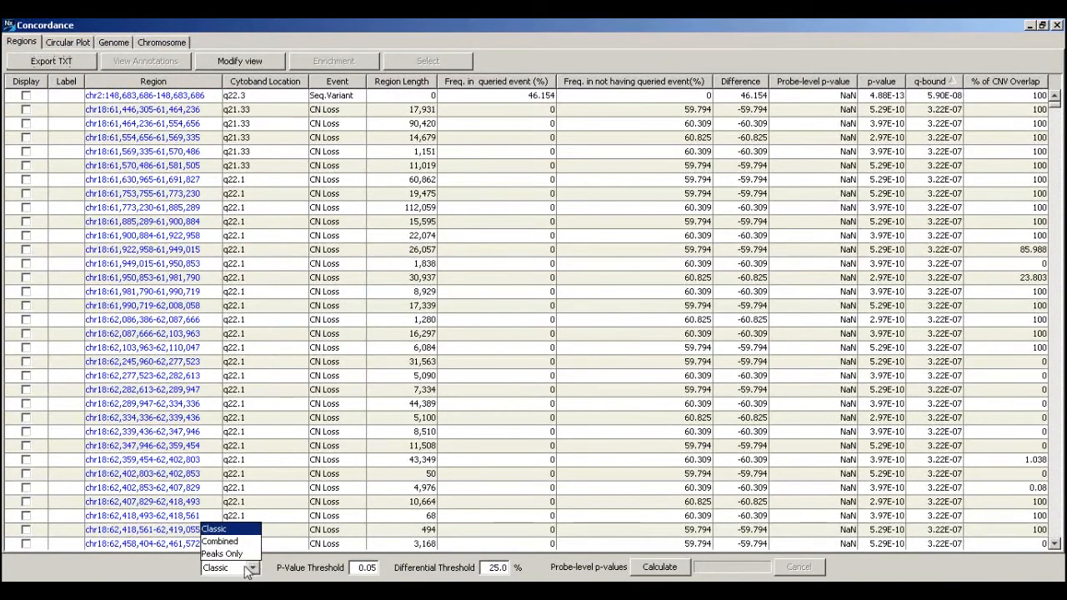
left_click(235, 553)
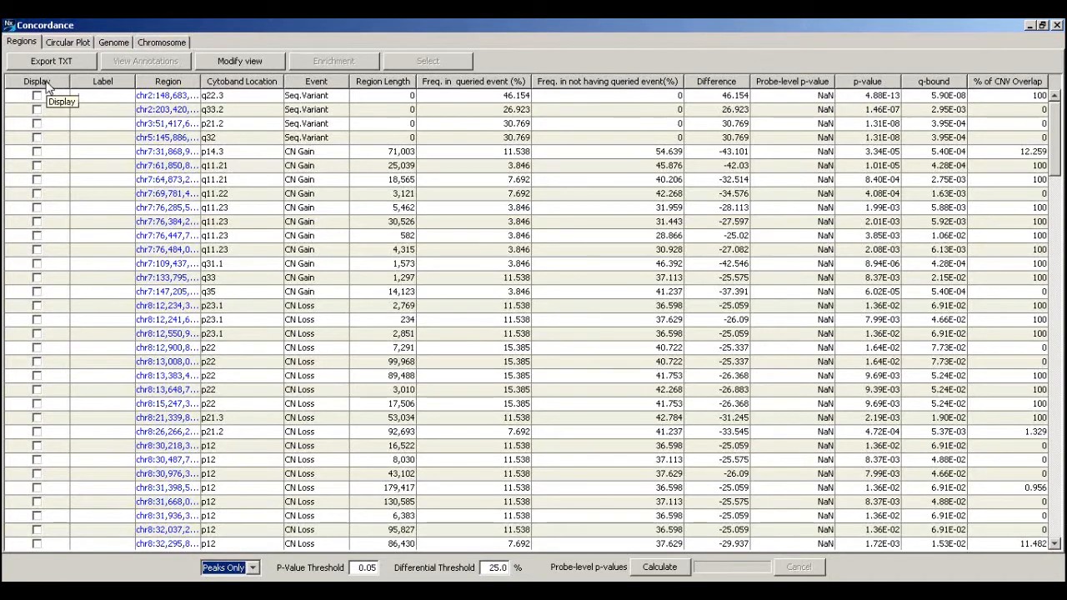
left_click(79, 43)
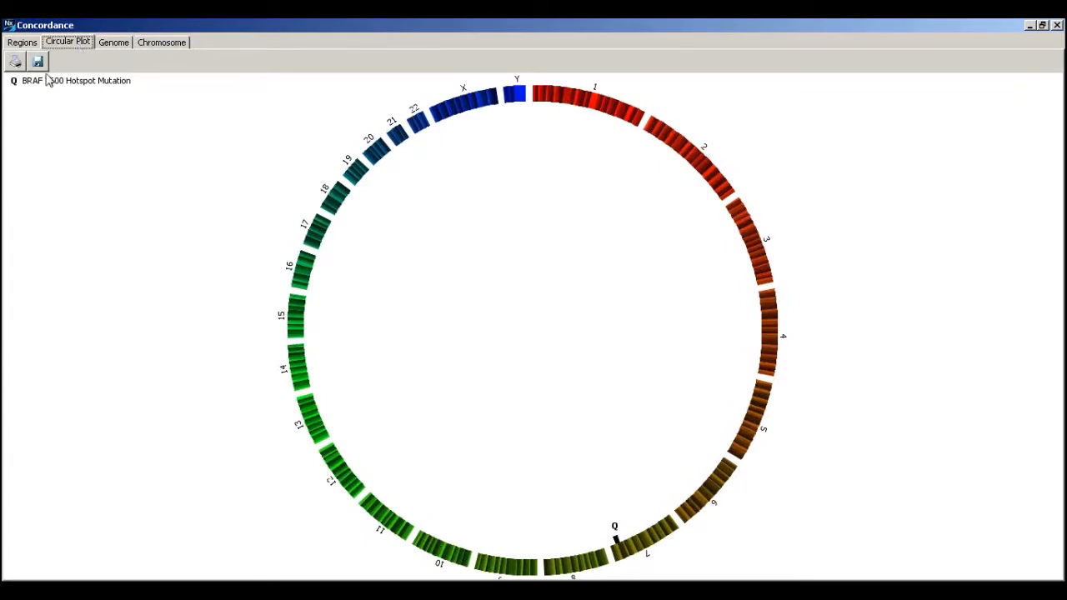
Step: Add ID annotation columns for Gene Symbols, miRNAs and CancerGeneCensus-Sanger.txt to the concordance regions table
left_click(22, 42)
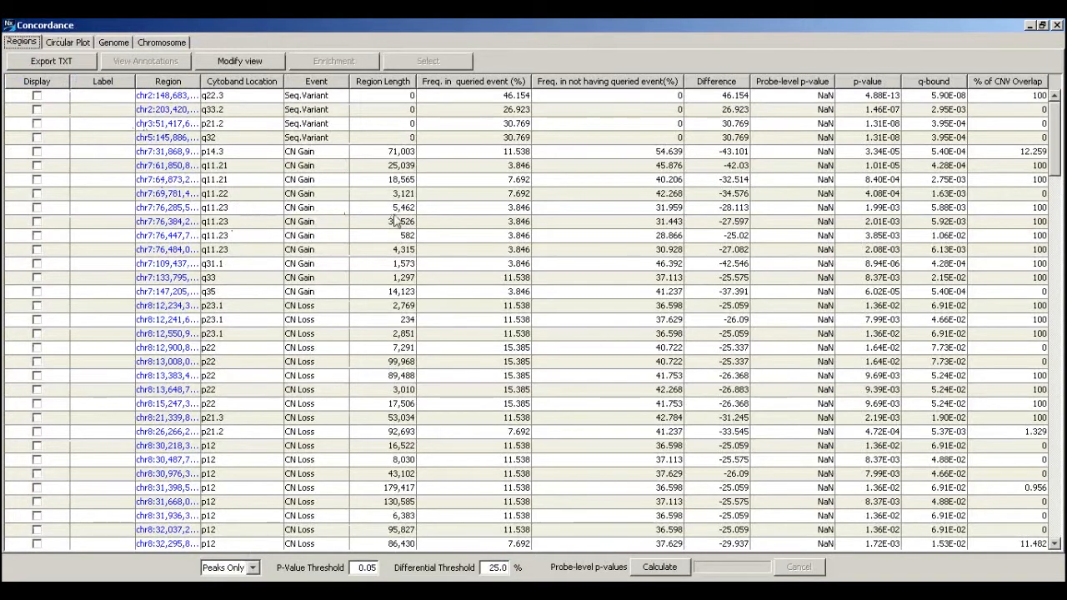
left_click(259, 68)
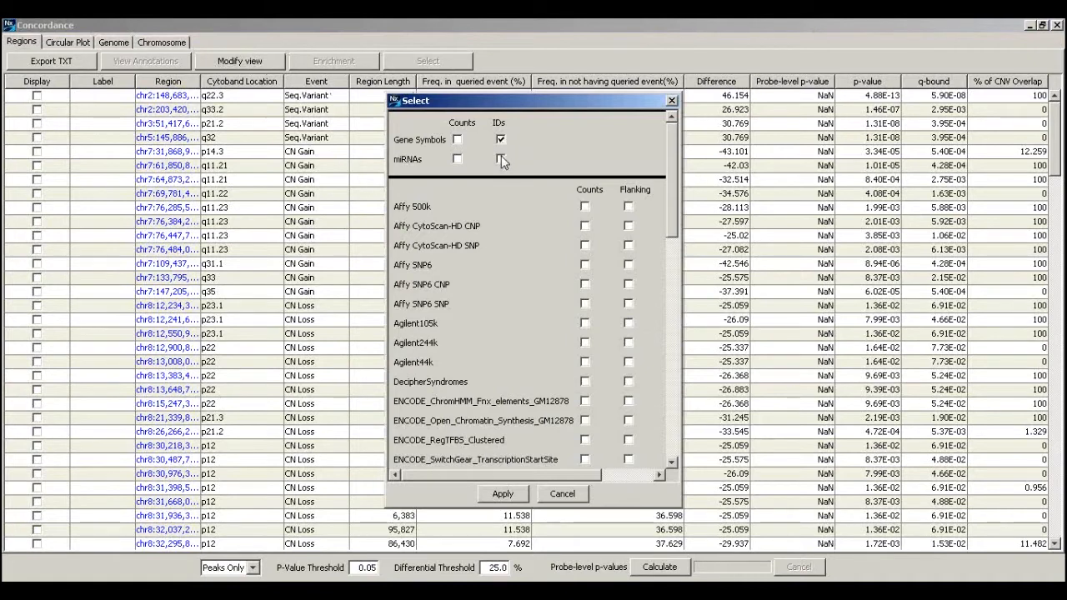
left_click(500, 159)
left_click_drag(525, 100, 411, 38)
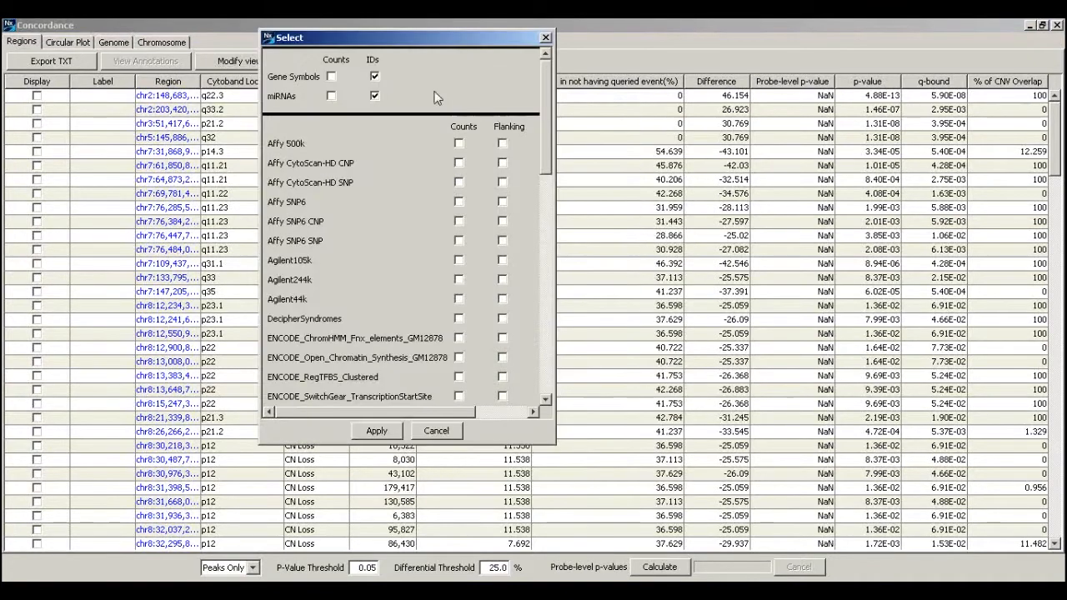
left_click_drag(617, 469, 845, 526)
scroll(678, 200, "down", 5)
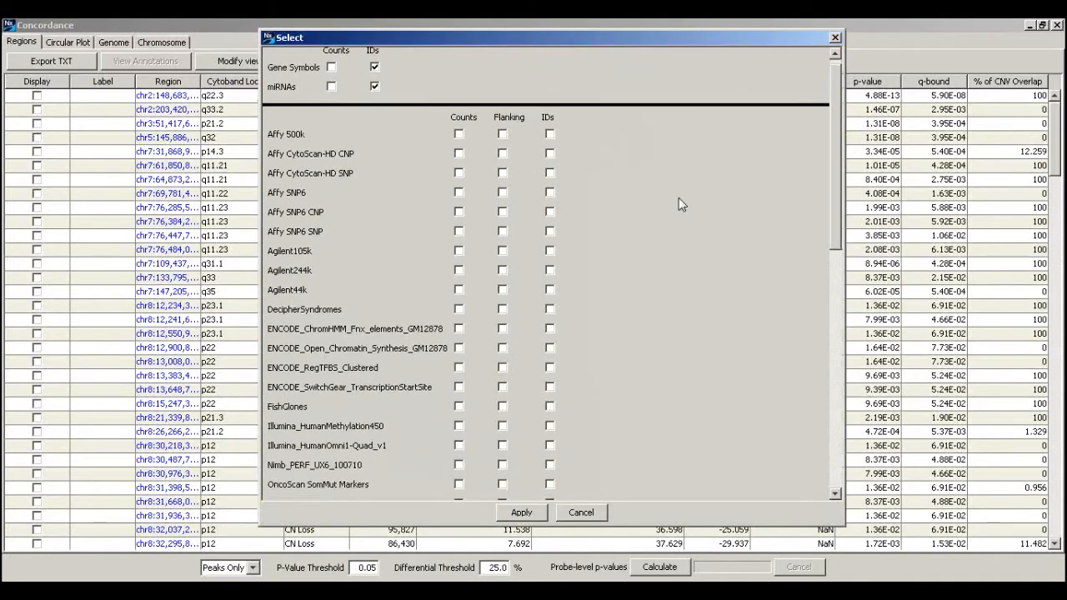
scroll(678, 200, "down", 5)
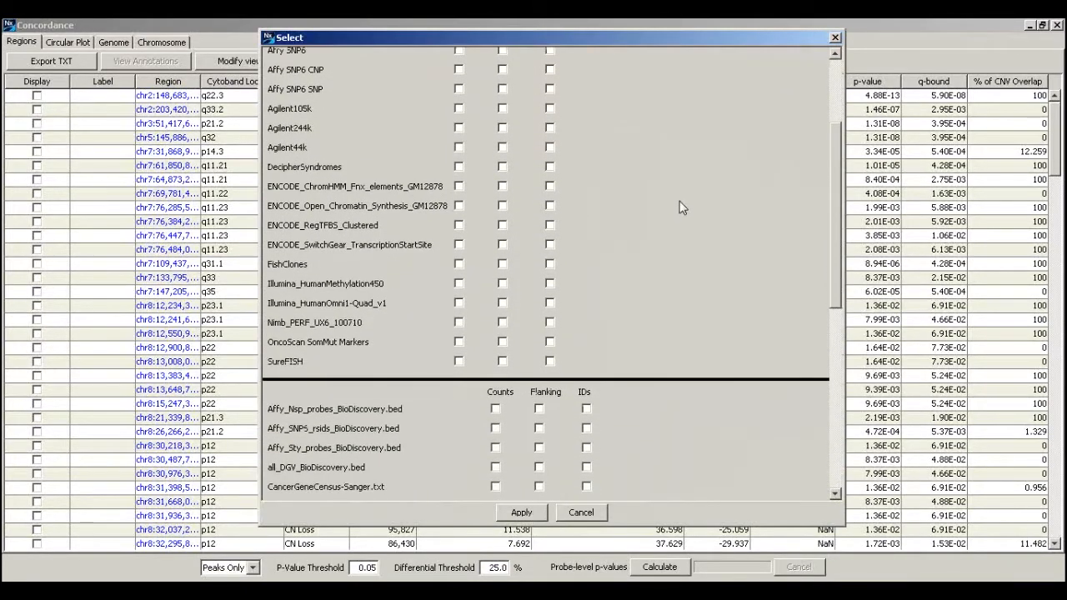
scroll(681, 217, "down", 3)
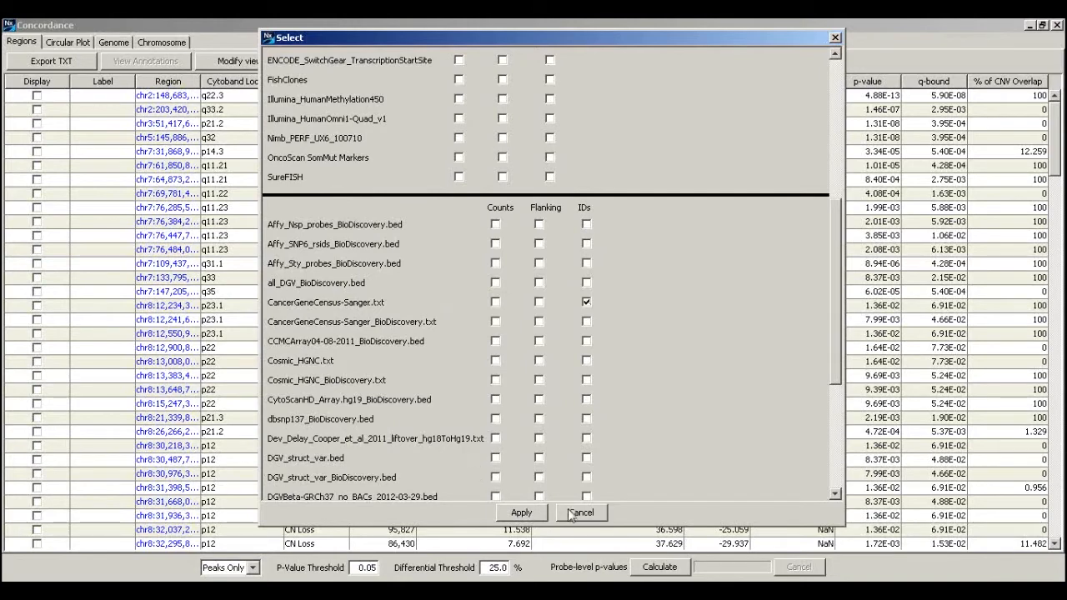
left_click(531, 517)
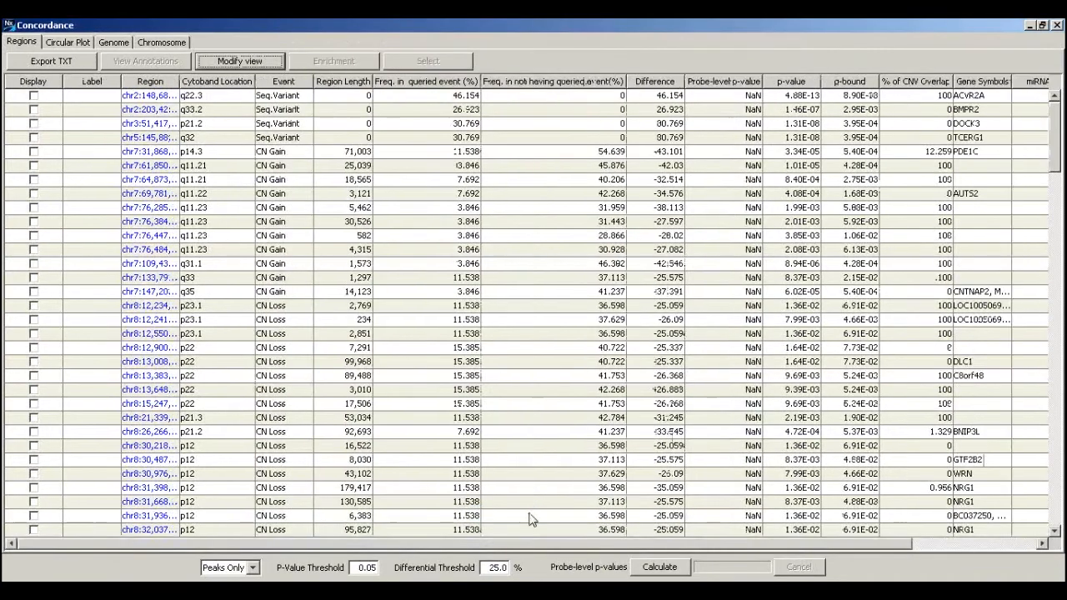
Step: Move the Gene Symbols, miRNAs and CancerGeneCensus-Sanger.txt columns to sit directly after the Event column
left_click_drag(975, 82, 354, 149)
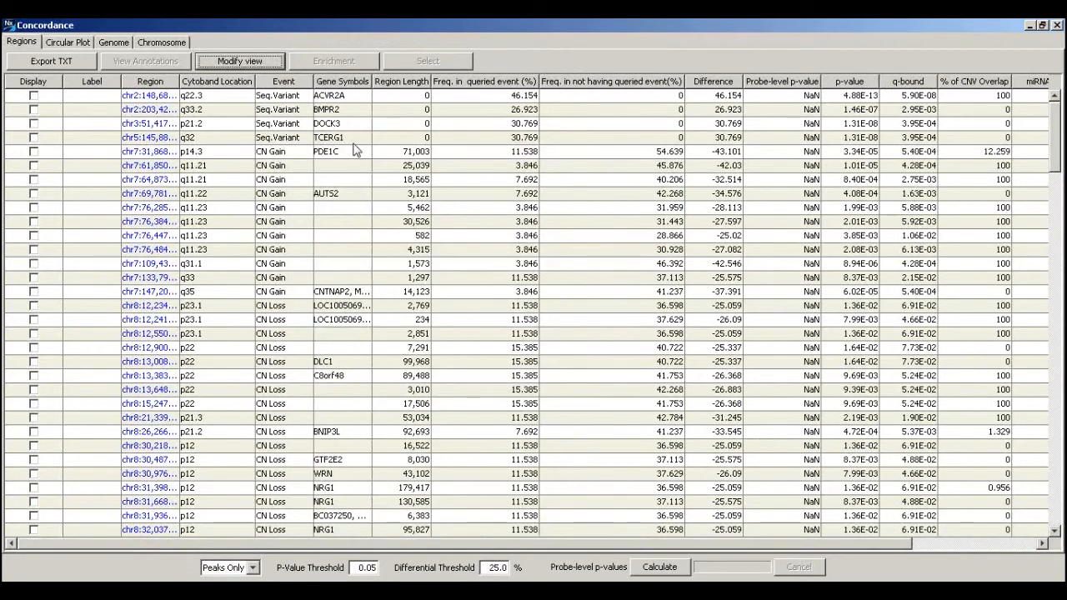
left_click_drag(1034, 82, 388, 92)
left_click_drag(803, 542, 929, 543)
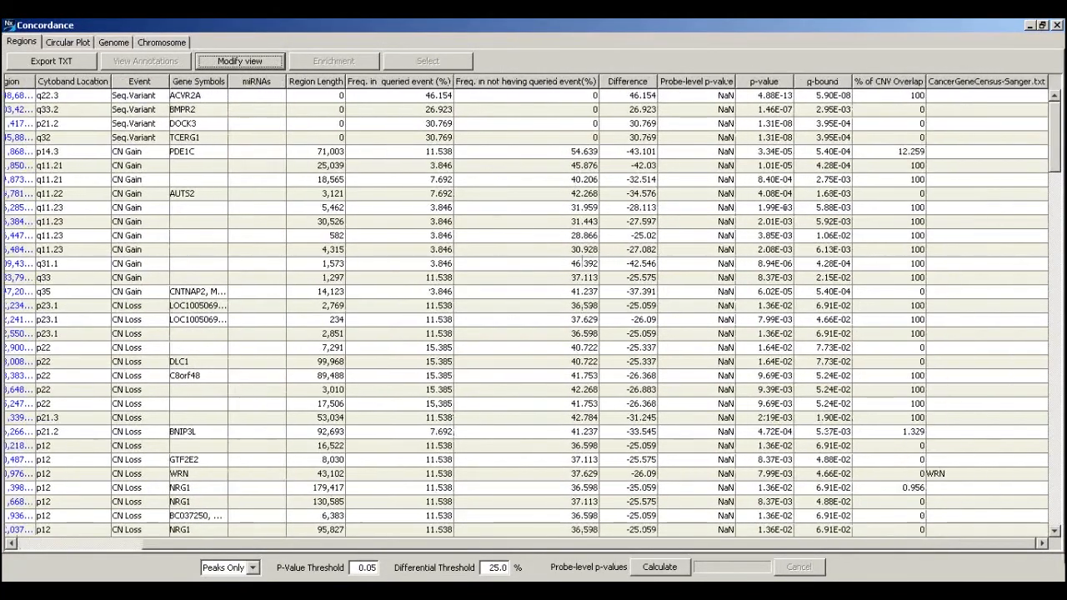
left_click_drag(966, 86, 339, 112)
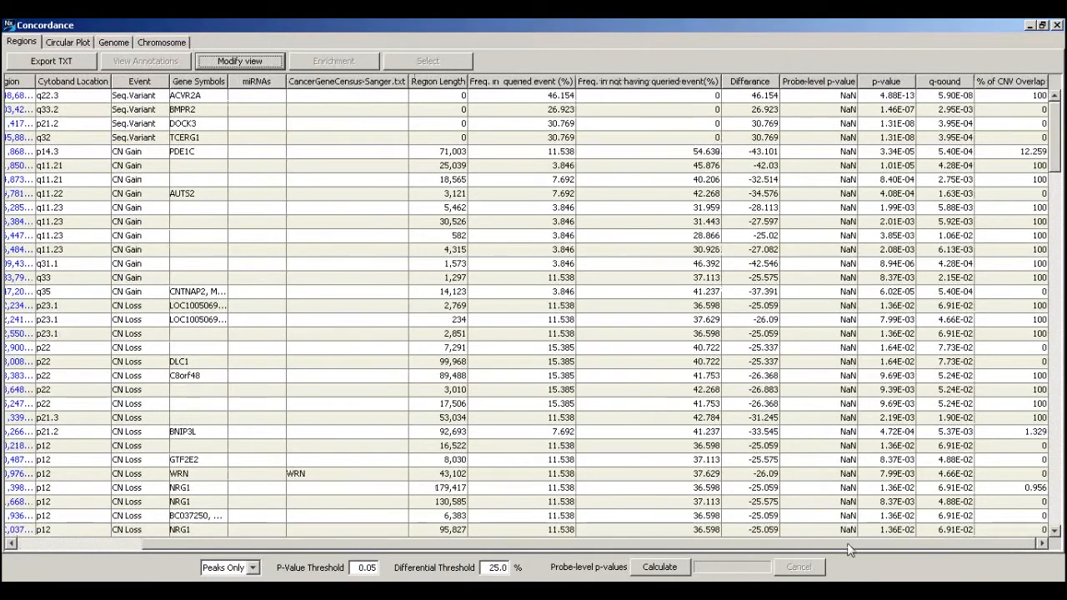
left_click_drag(850, 543, 717, 543)
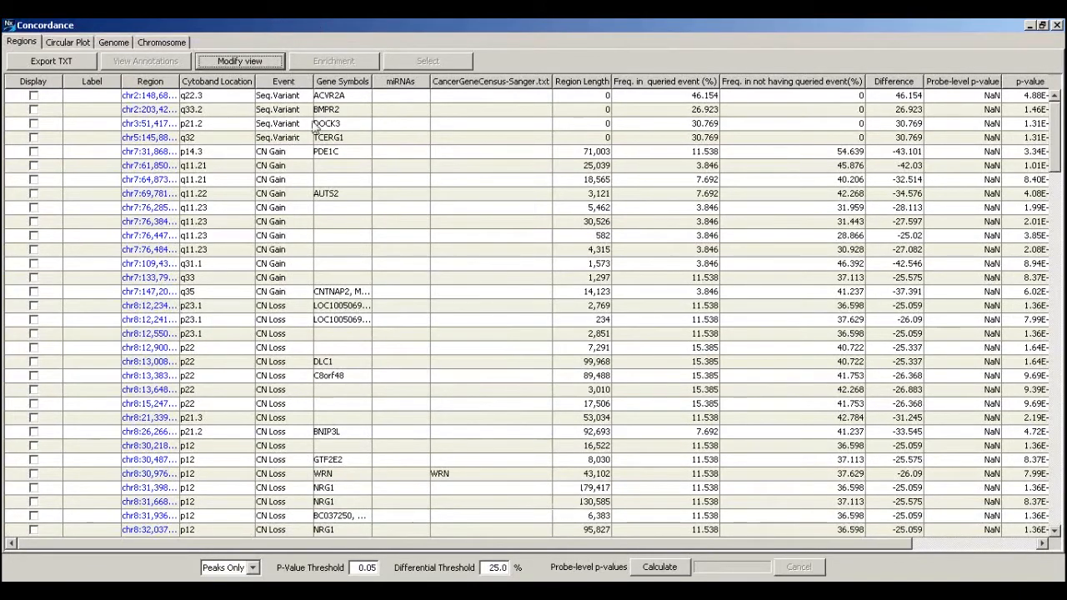
Step: Sort the regions by Event and mark all Seq.Variant regions for display: ACVR2A, BMPR2, DOCK3, TCERG1, SLC3A2 and RNF43
left_click(286, 81)
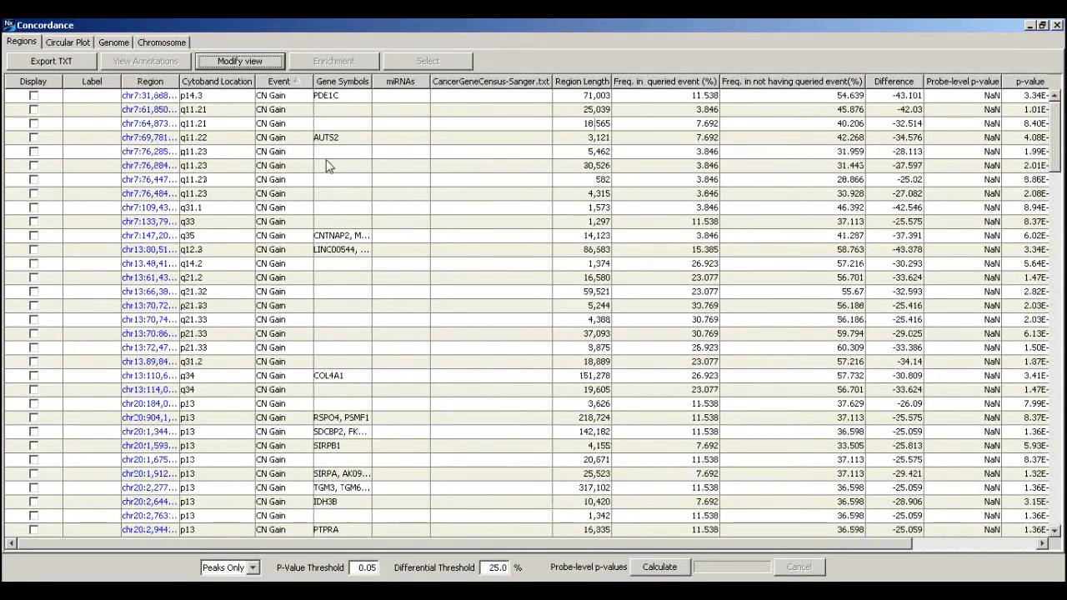
scroll(327, 166, "down", 20)
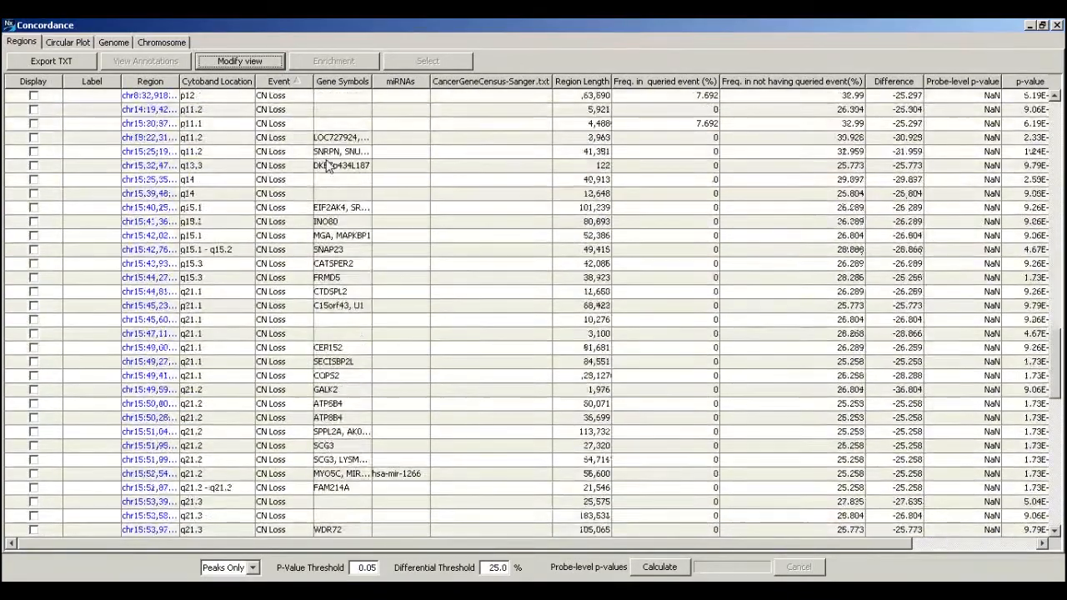
scroll(328, 166, "down", 6)
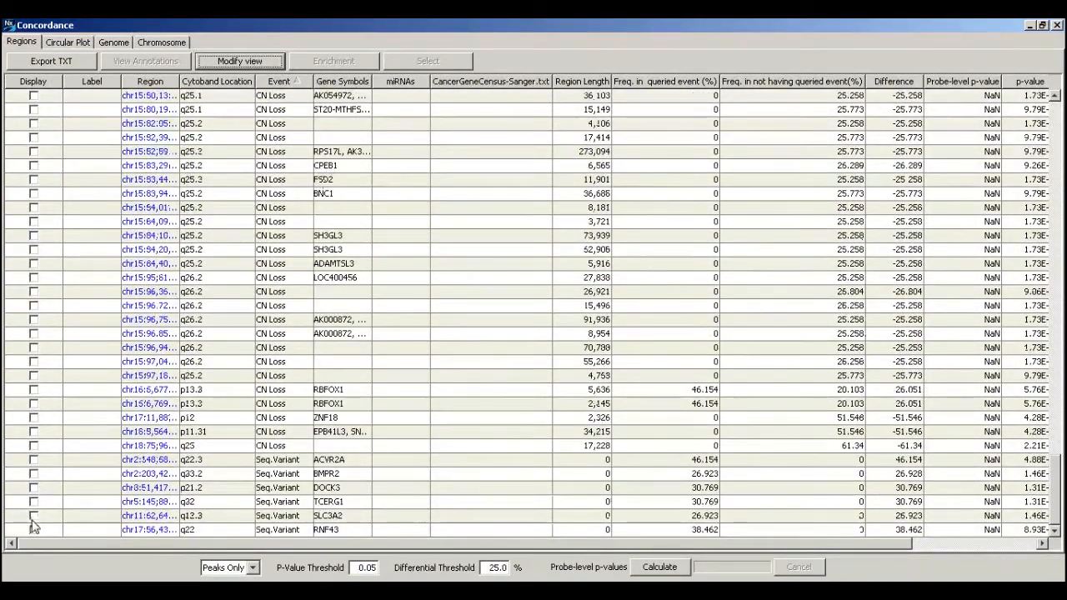
left_click(33, 529)
left_click(34, 514)
left_click(34, 501)
left_click(33, 487)
left_click(34, 474)
left_click(33, 459)
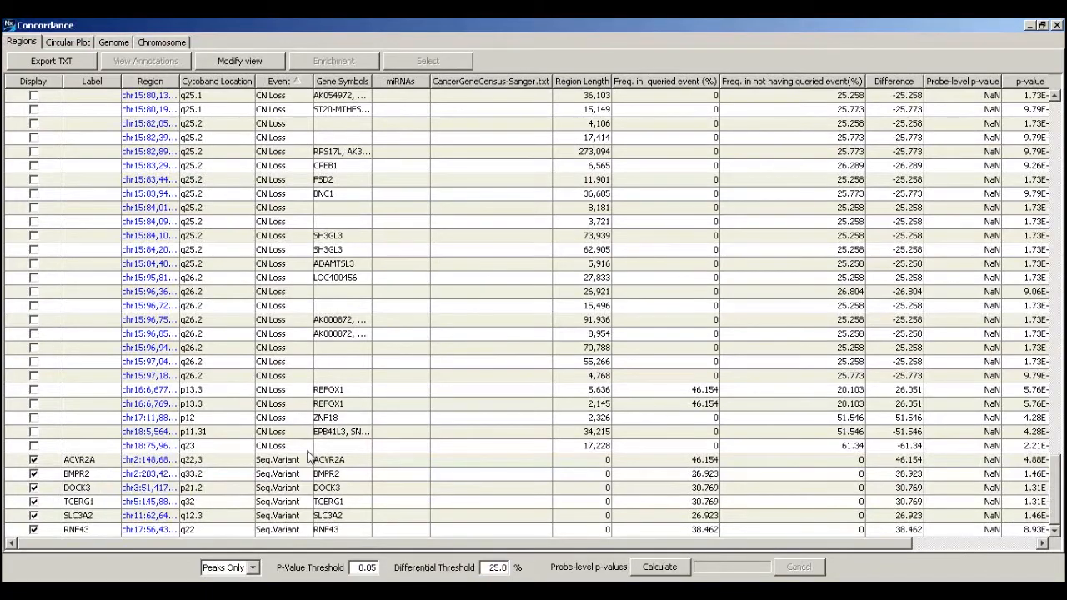
Step: Mark the CN Loss regions containing hsa-mir-1266 on chromosome 15 and WRN on chromosome 8 for display
scroll(311, 440, "up", 15)
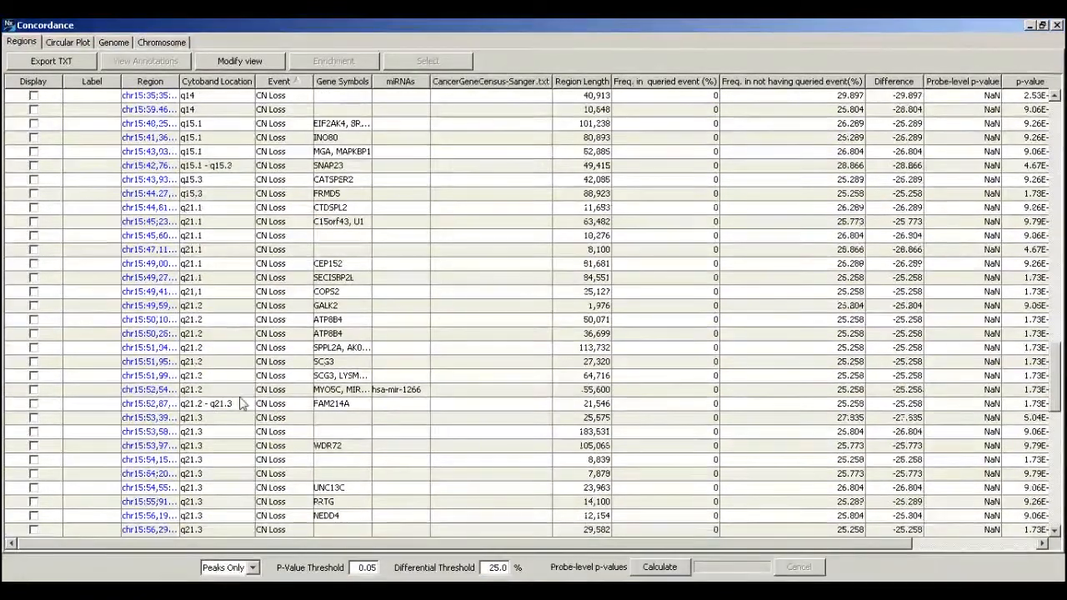
left_click(33, 389)
scroll(342, 323, "up", 10)
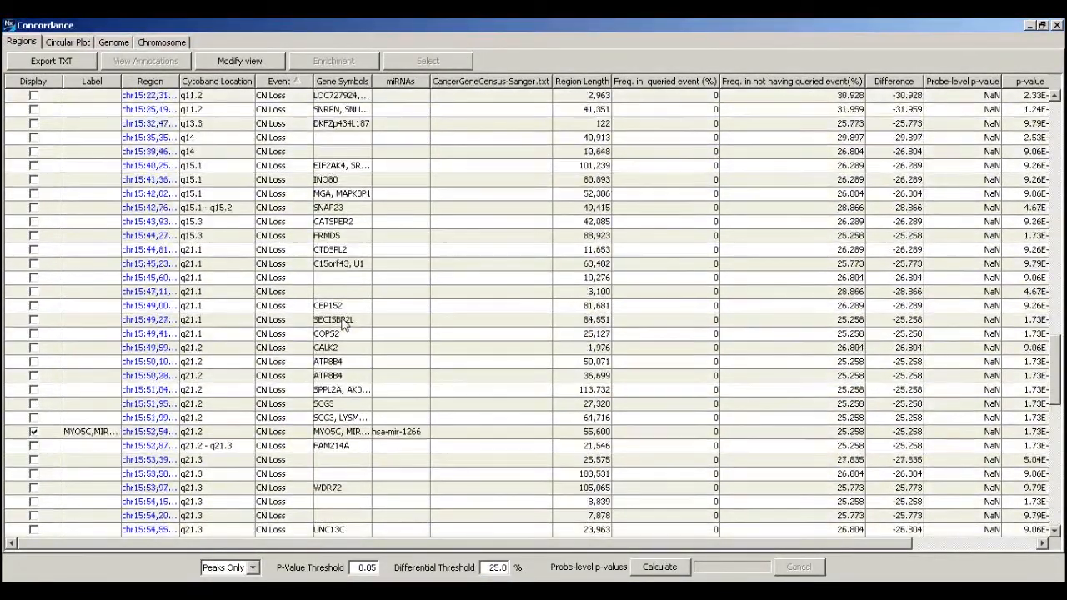
left_click(34, 305)
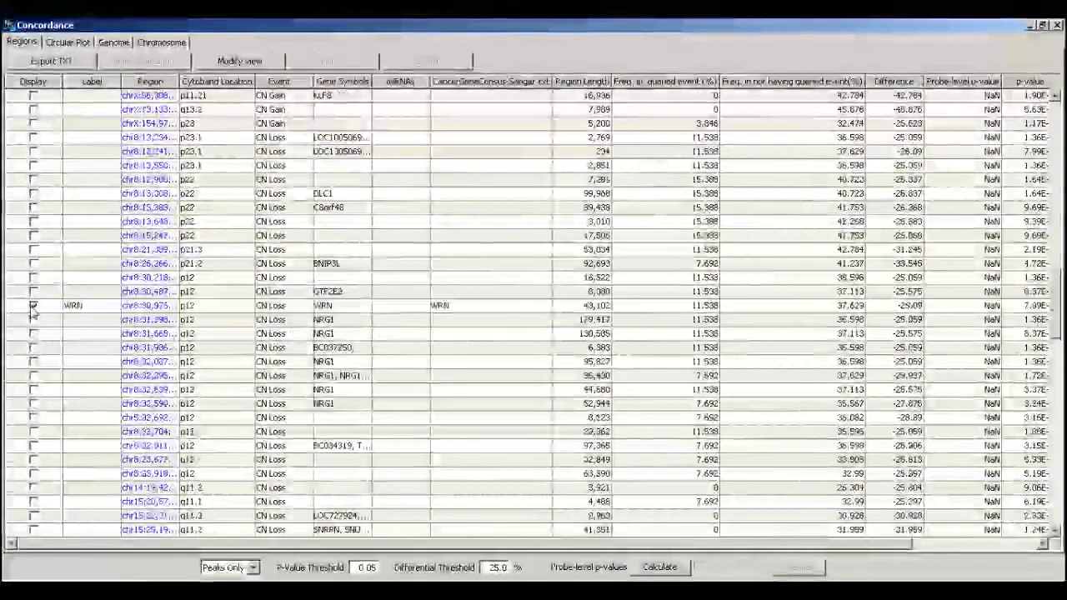
scroll(427, 300, "up", 1)
Step: Sort the regions by ascending Difference and mark the four most negative ones for display, including RBL1, ZNF18 and EPB41L3
scroll(428, 300, "up", 15)
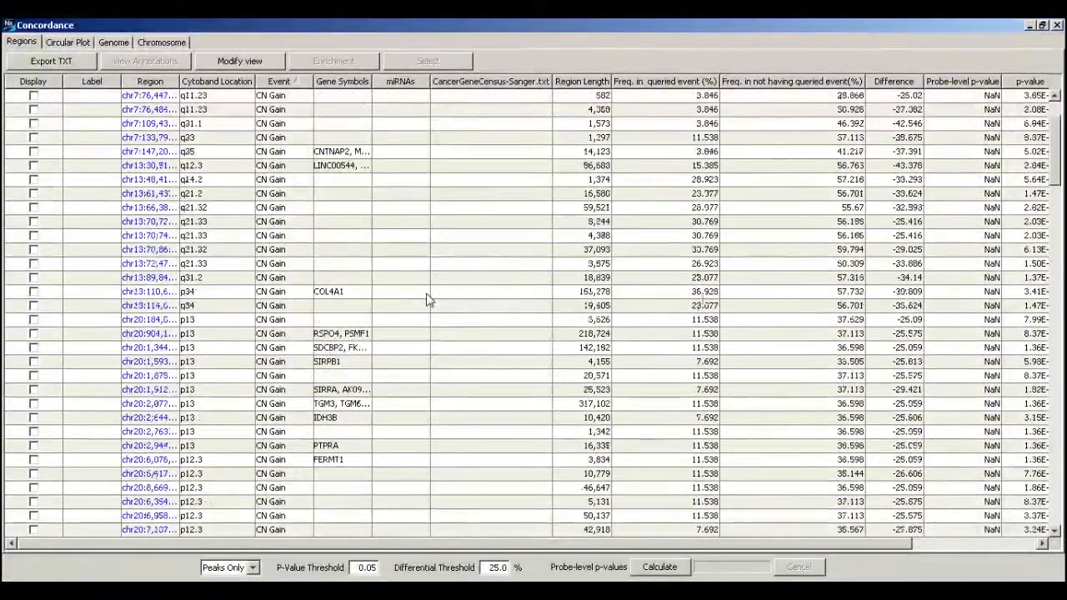
left_click(908, 83)
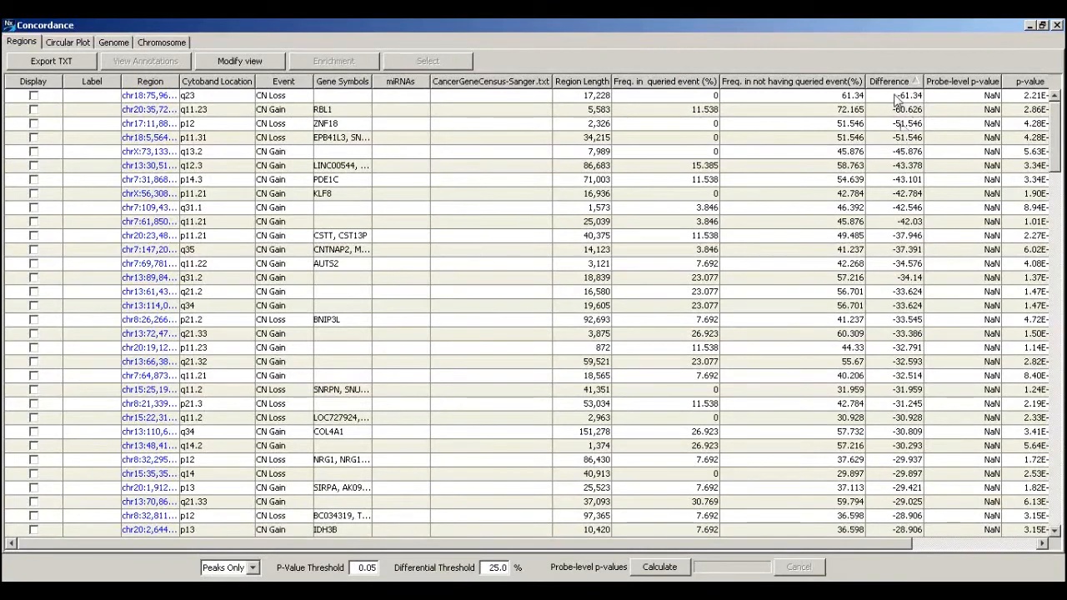
left_click(33, 137)
left_click(34, 123)
left_click(33, 109)
left_click(34, 95)
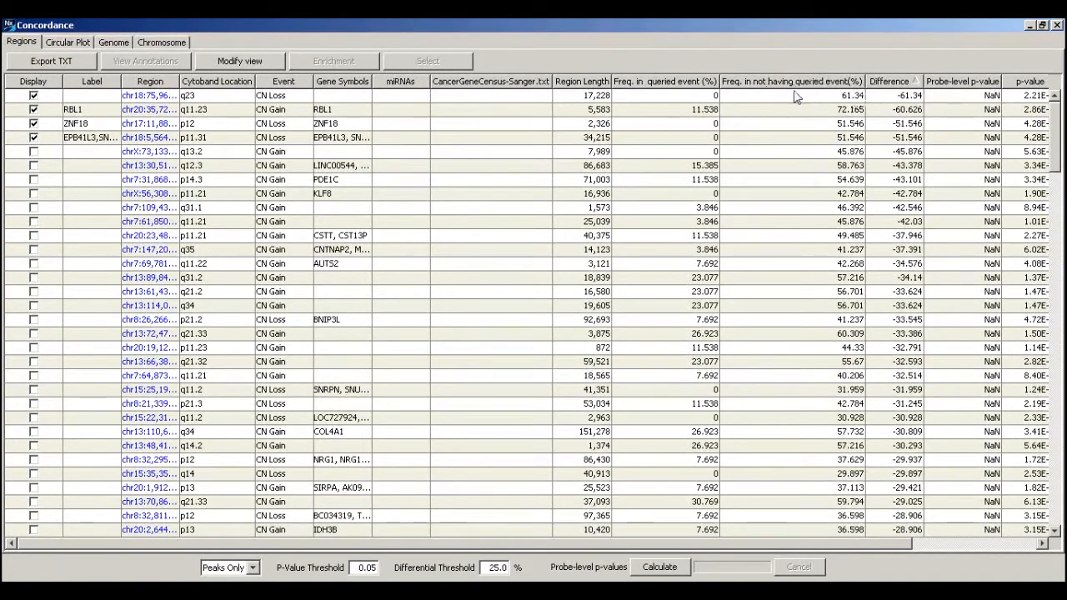
Step: Mark the chromosome 16 RBFOX1 CN Loss region with length 2,145 for display
scroll(865, 124, "down", 1)
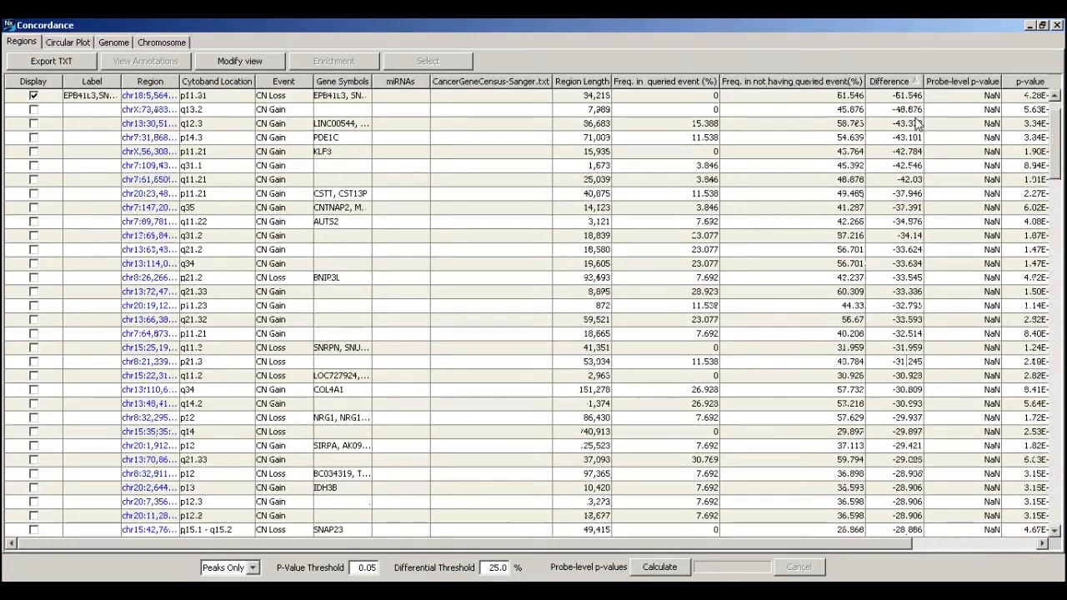
scroll(917, 123, "down", 20)
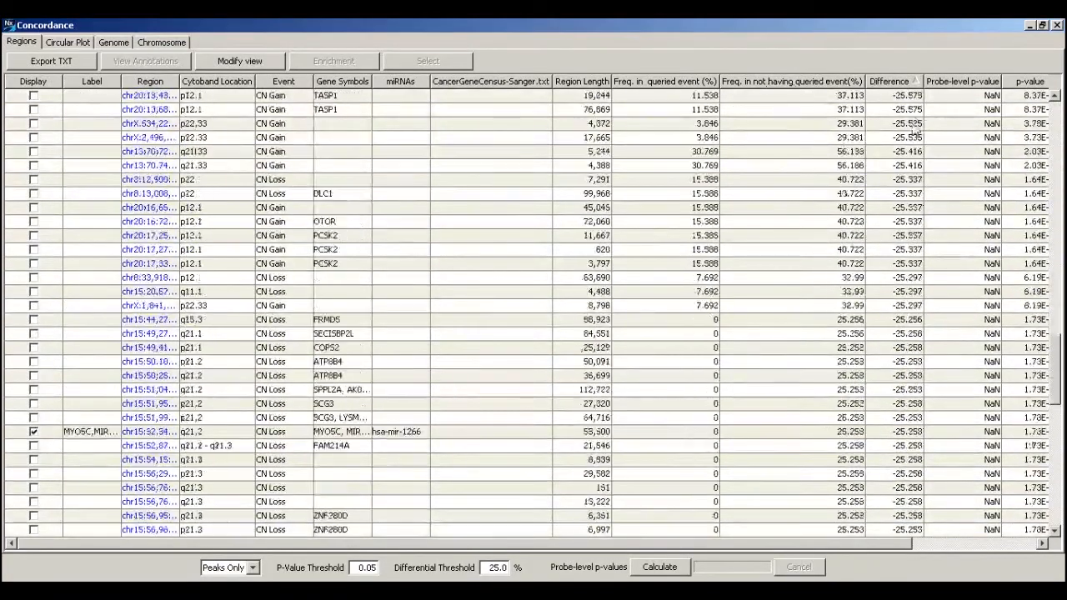
scroll(917, 131, "down", 15)
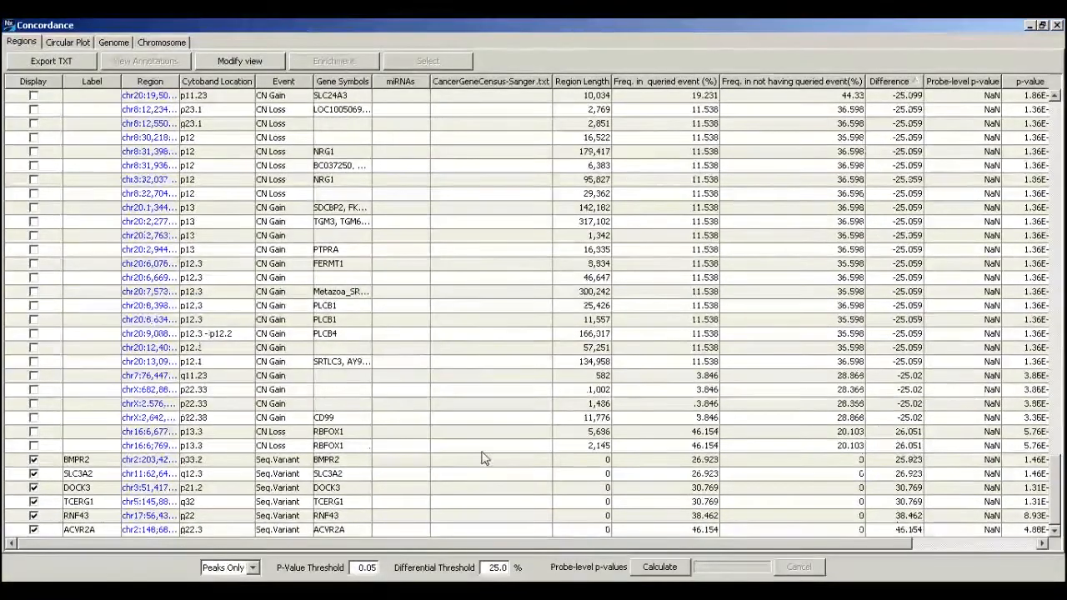
left_click(34, 446)
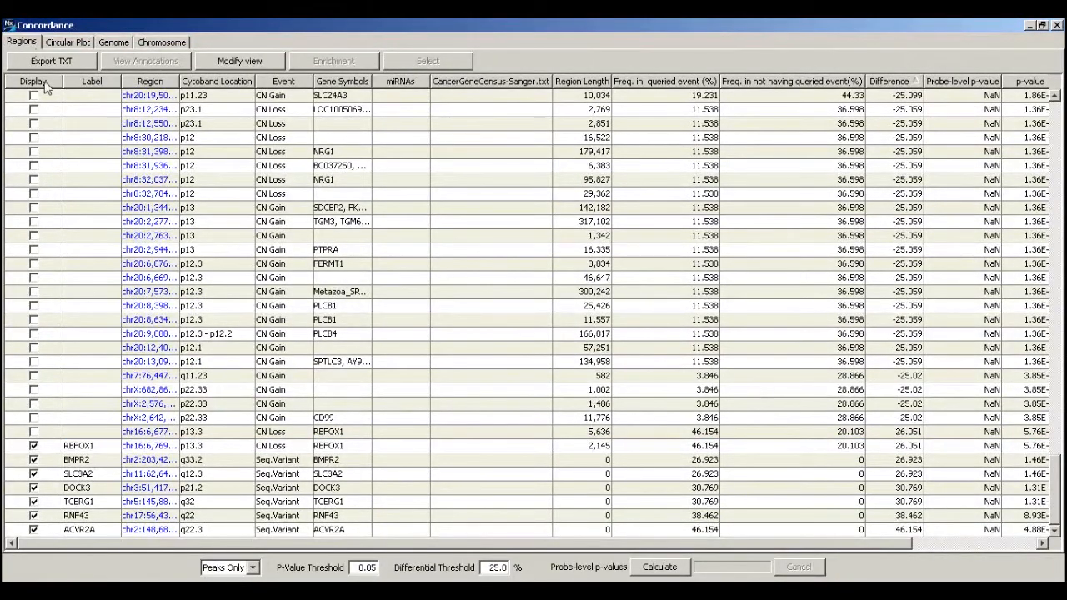
Step: Sort the regions by Display status and widen the Label column to fit the full labels
left_click(39, 81)
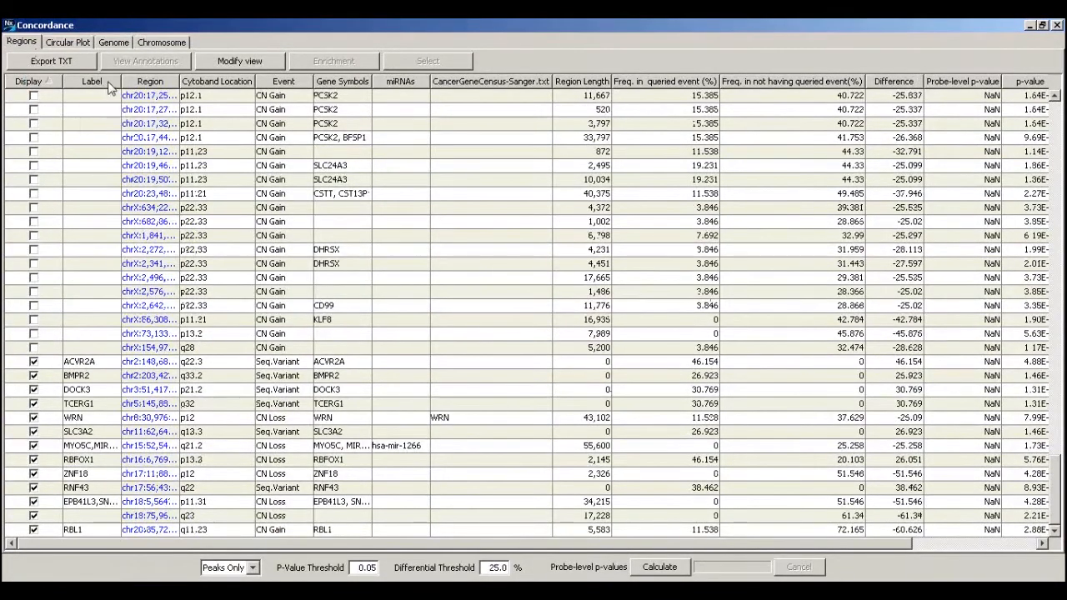
left_click_drag(123, 79, 186, 81)
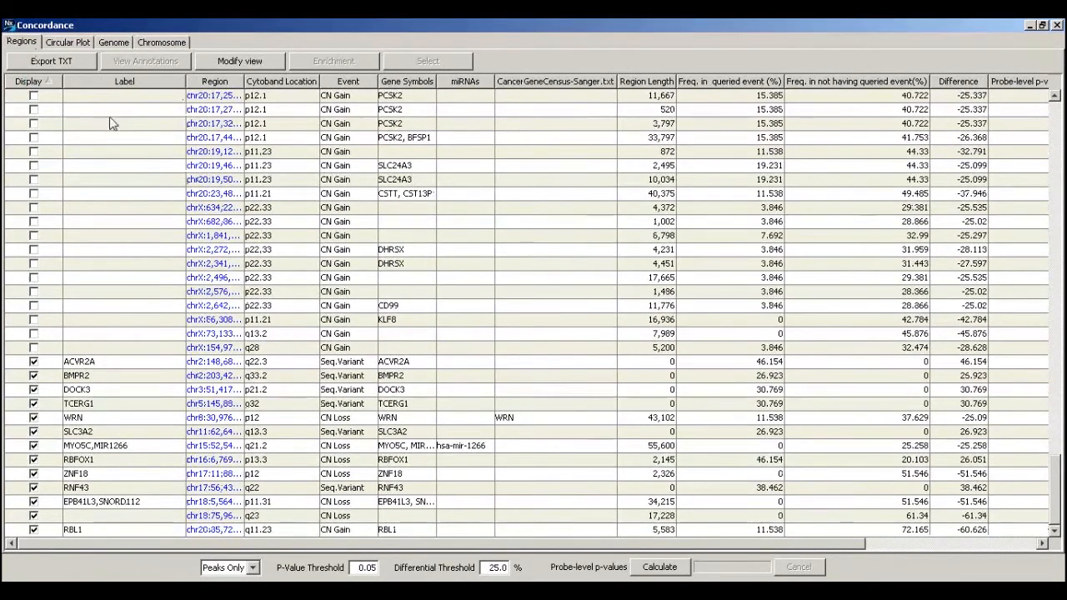
Step: View the marked regions on the circular plot, enlarging and repositioning the circle to fit the window
left_click(74, 44)
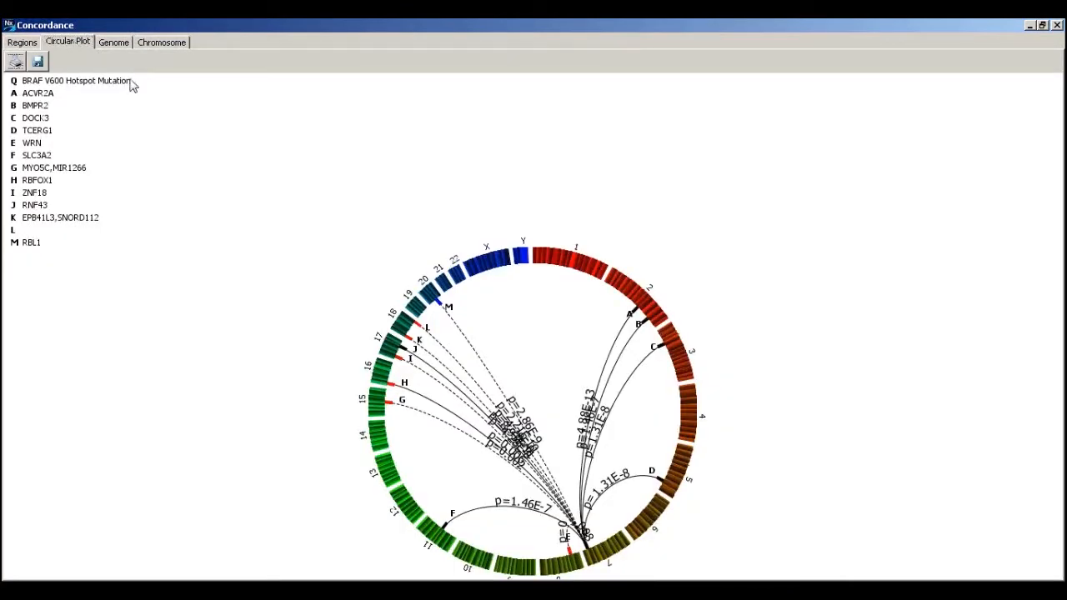
scroll(423, 267, "up", 5)
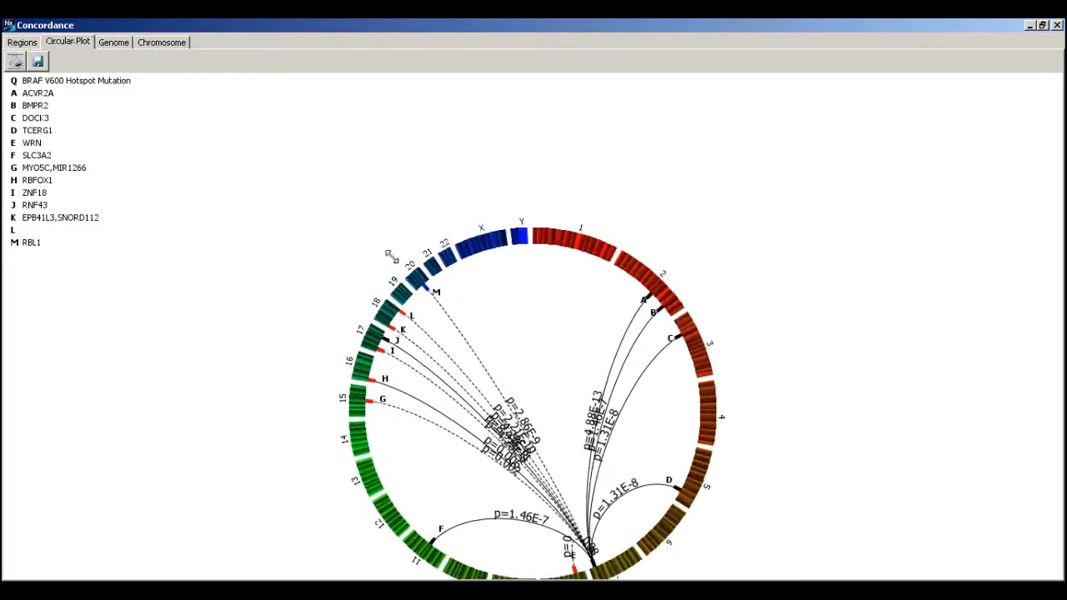
left_click_drag(449, 229, 367, 154)
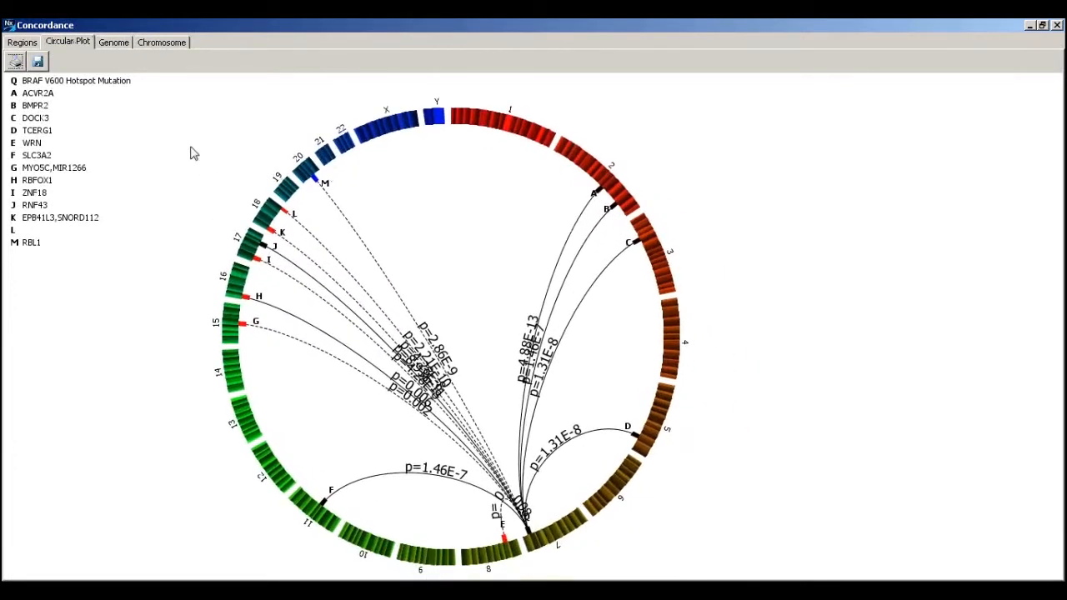
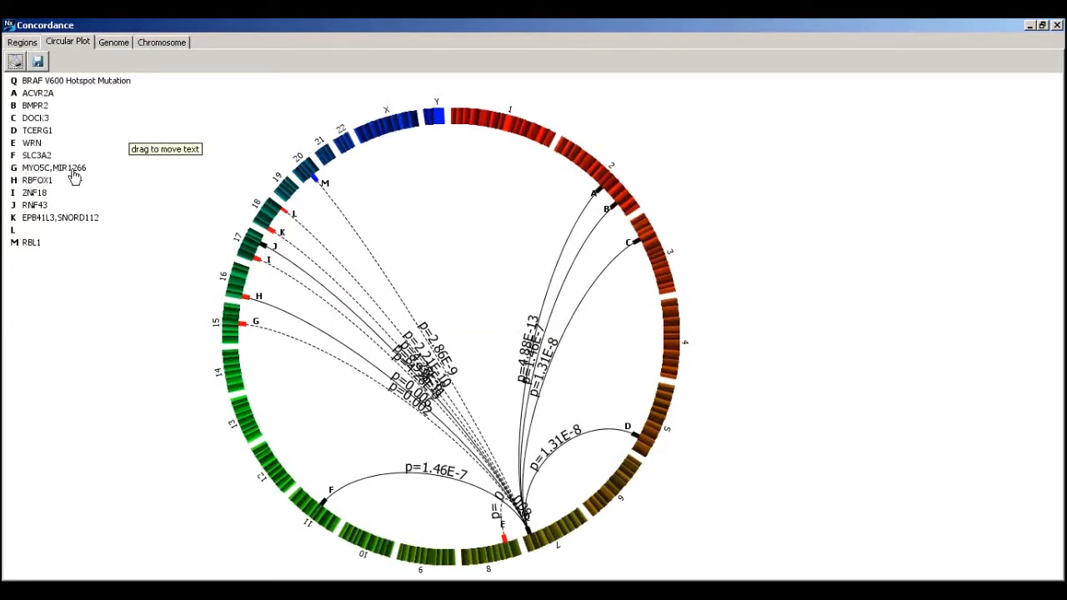
Step: Shorten the label of the chromosome 15 MYO5C,MIR1266 region to MIR1266 in the regions table
left_click(23, 42)
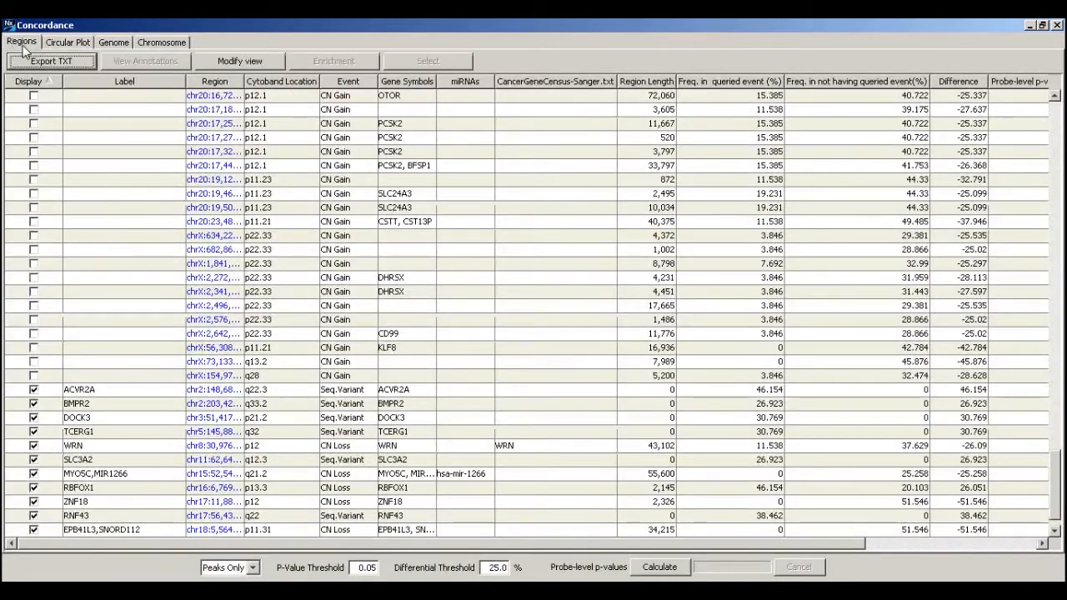
double_click(107, 474)
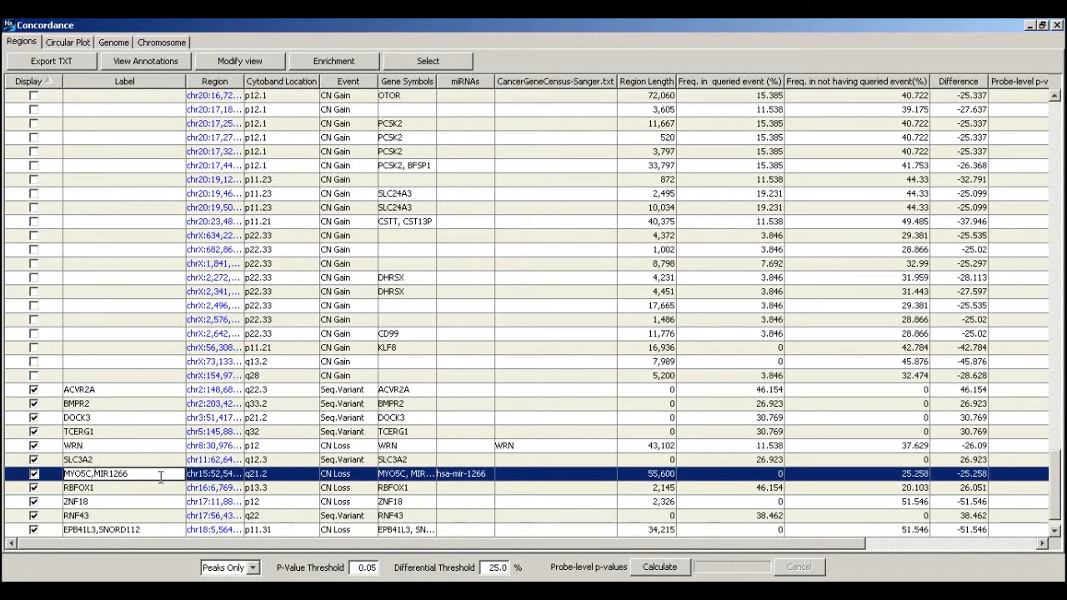
key("BackSpace")
key("BackSpace")
key("BackSpace")
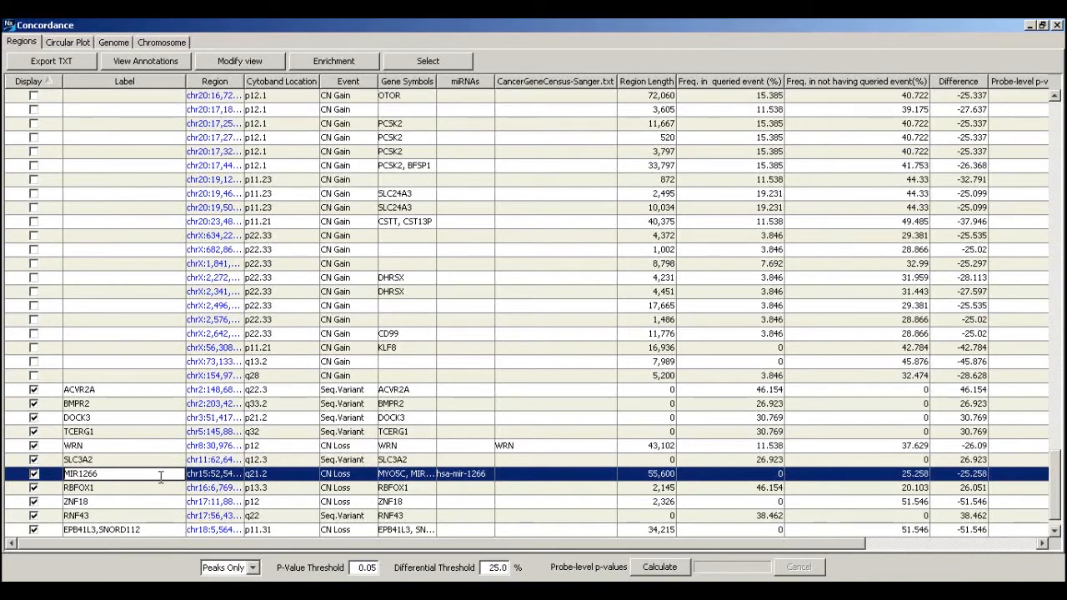
left_click(160, 456)
scroll(160, 385, "down", 1)
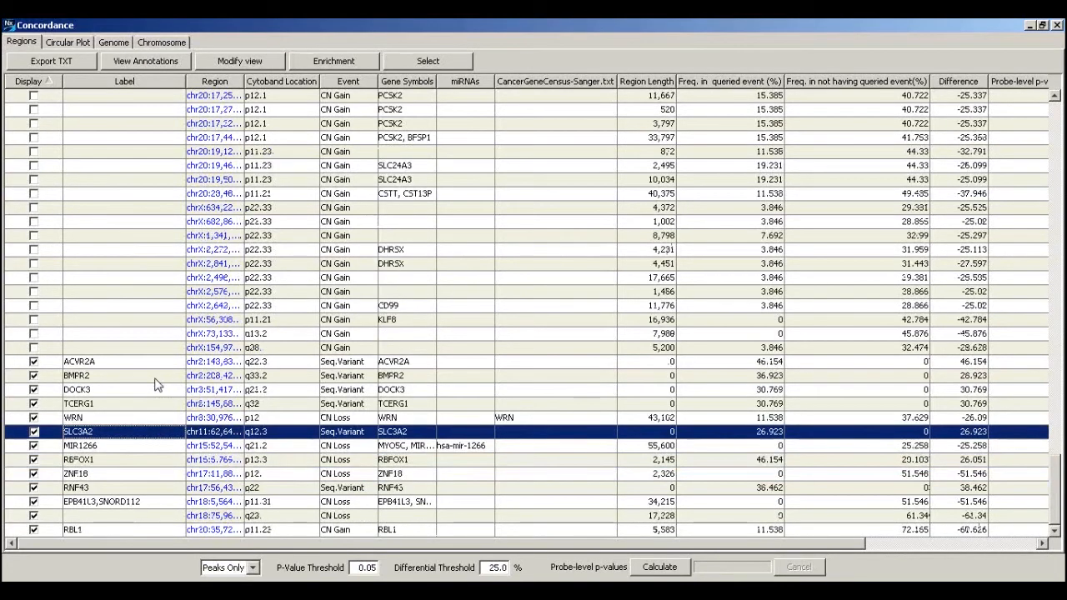
Step: Label the displayed chromosome 18 q23 CN Loss region "No Known Genes" and view the updated circular plot
left_click(104, 516)
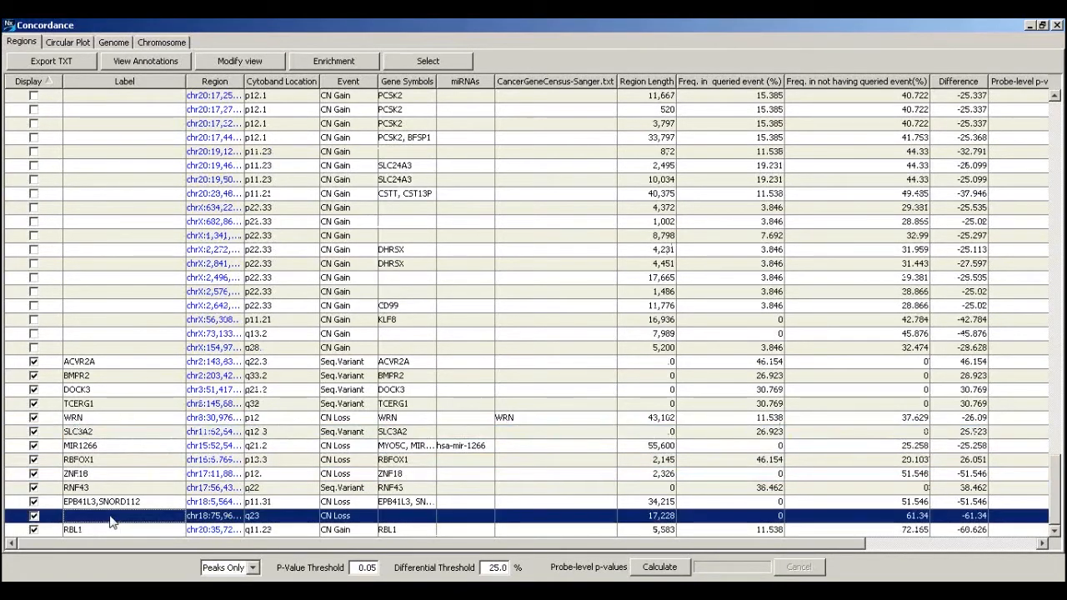
left_click(108, 515)
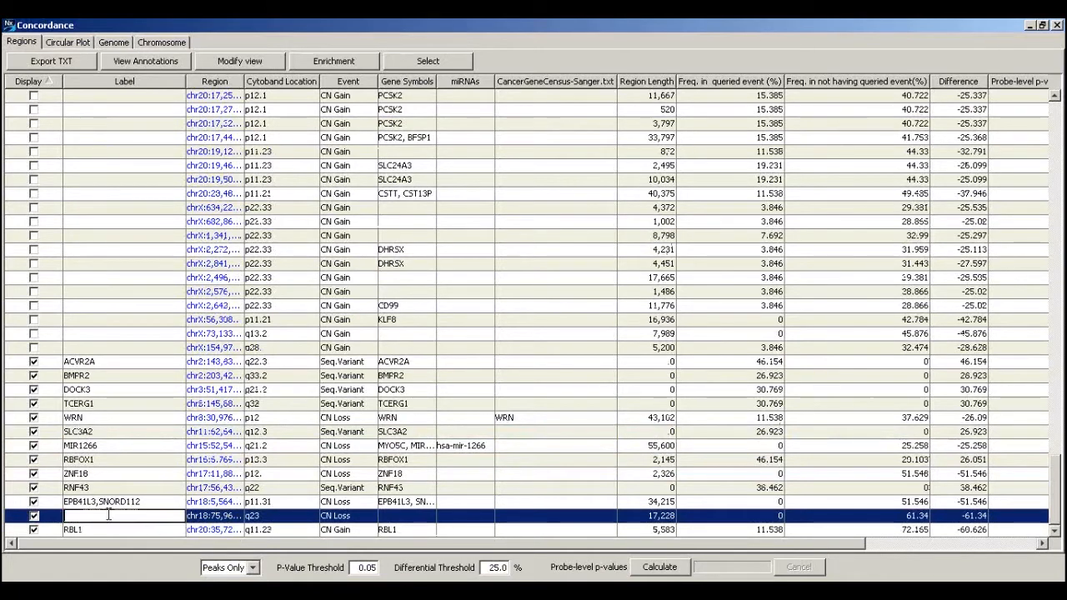
type("No GweKn")
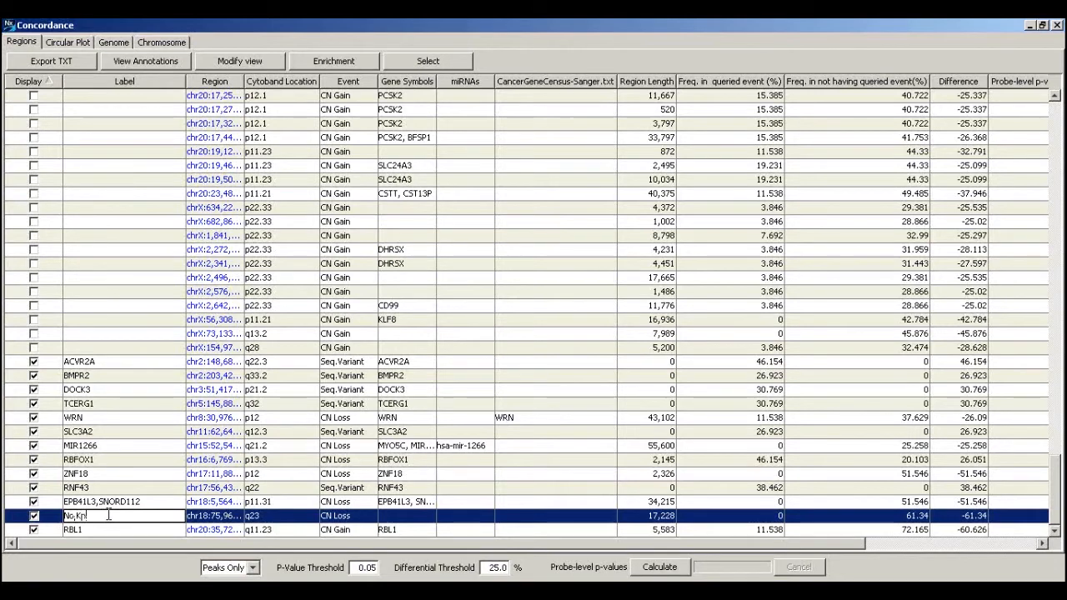
type("own Genes")
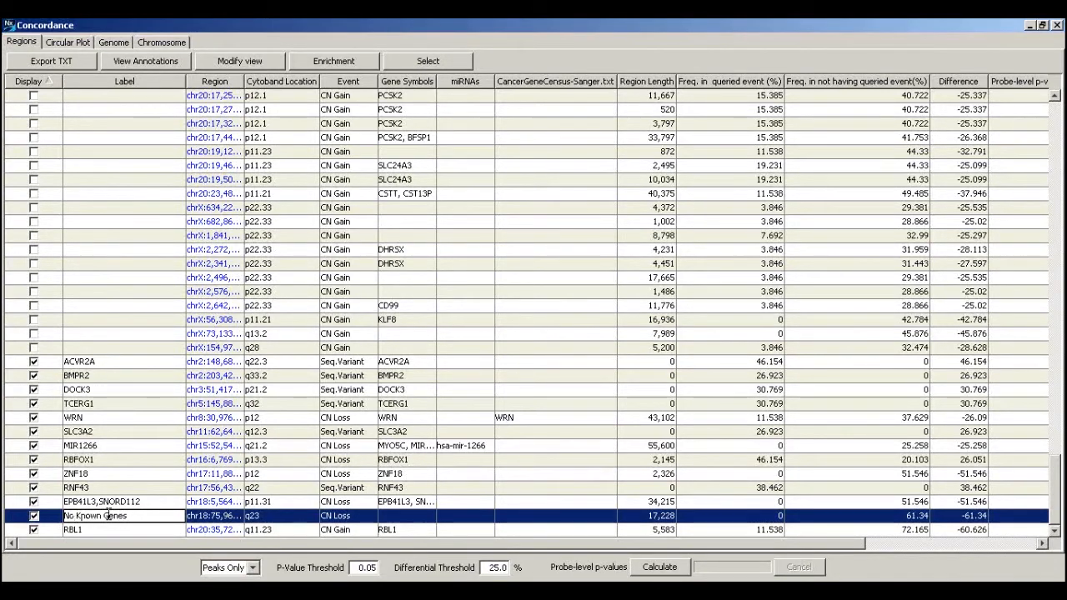
left_click(135, 375)
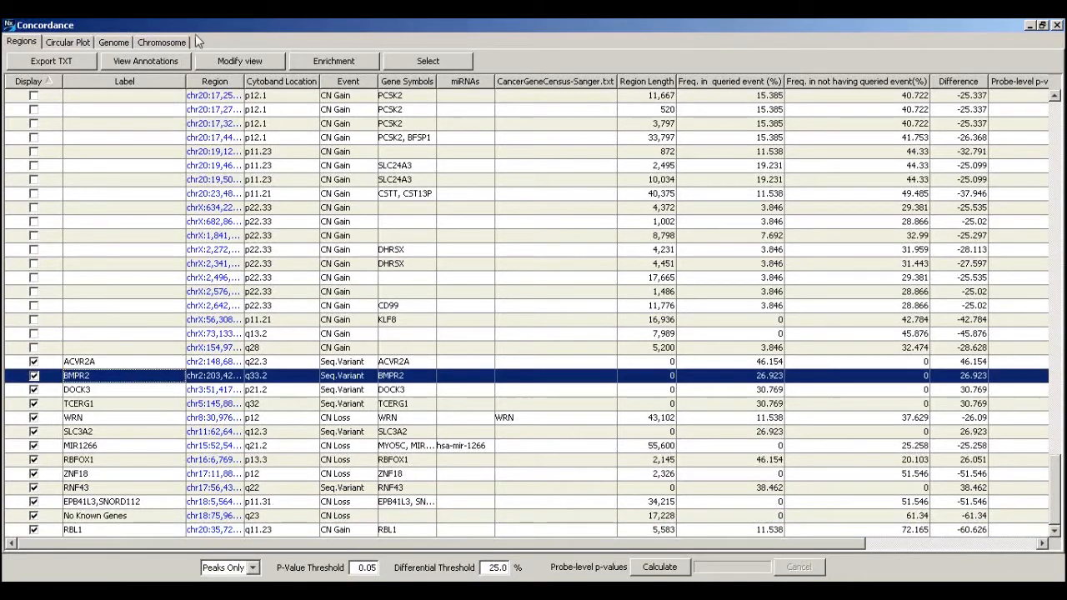
left_click(66, 43)
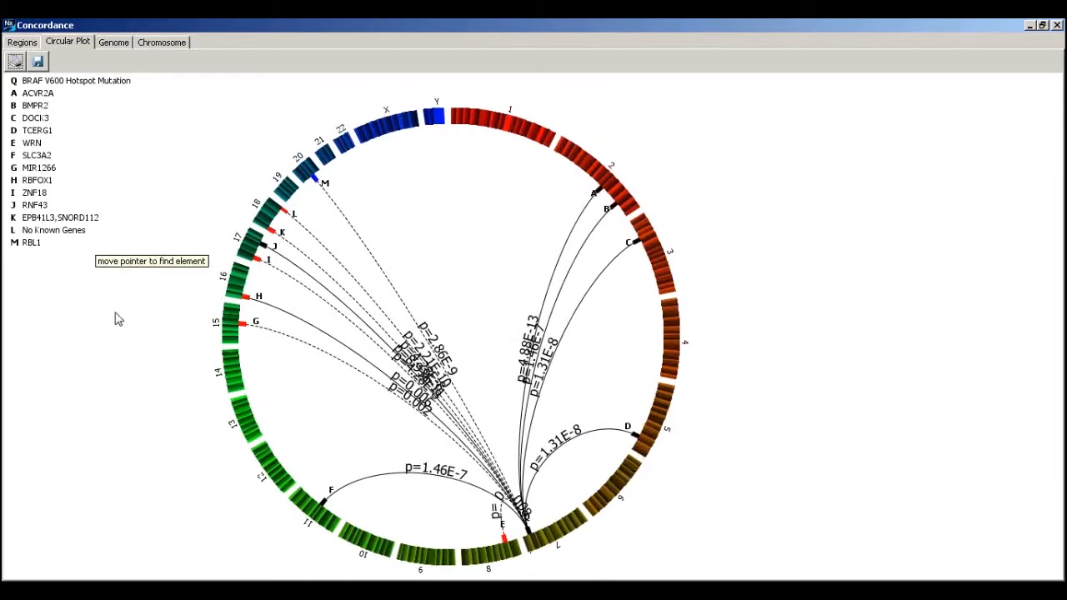
mouse_move(366, 590)
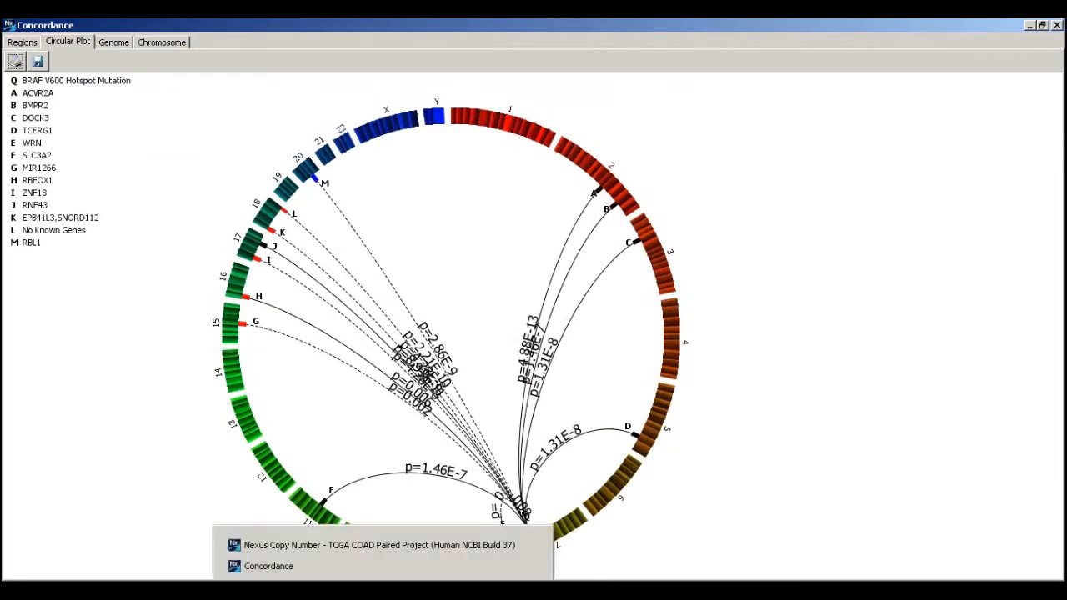
Step: Run an enrichment analysis on all regions marked for display, from ACVR2A through RBL1
left_click(22, 42)
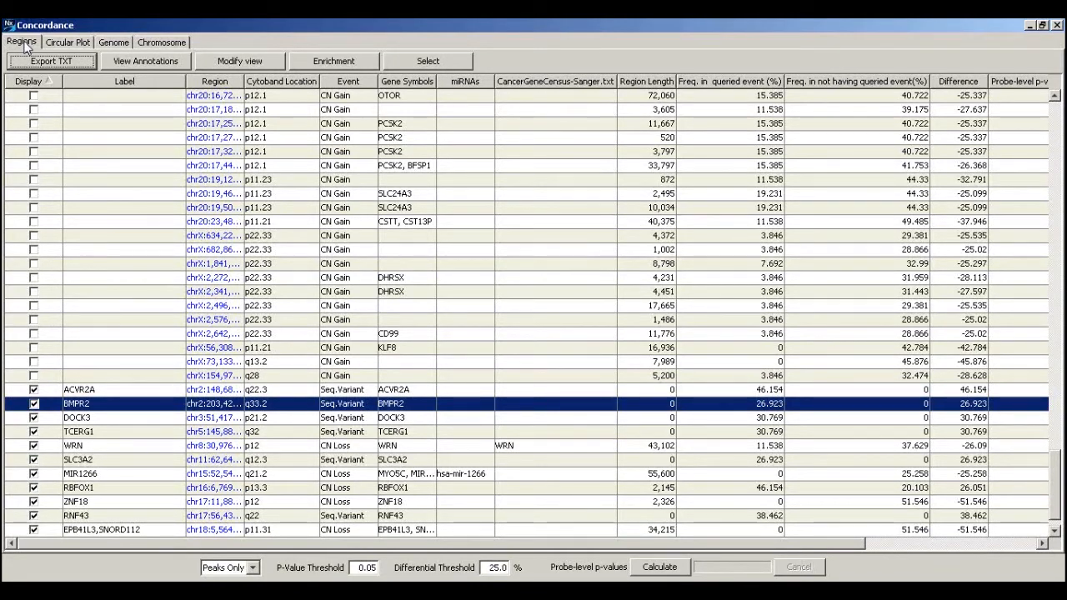
left_click(137, 391)
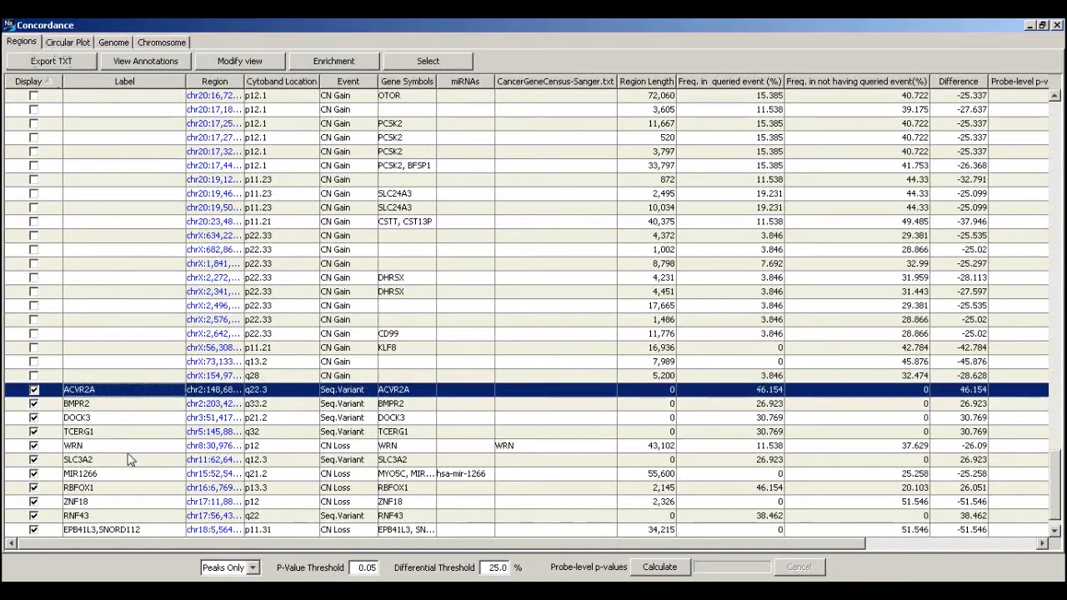
scroll(125, 500, "down", 1)
left_click(110, 530, "shift")
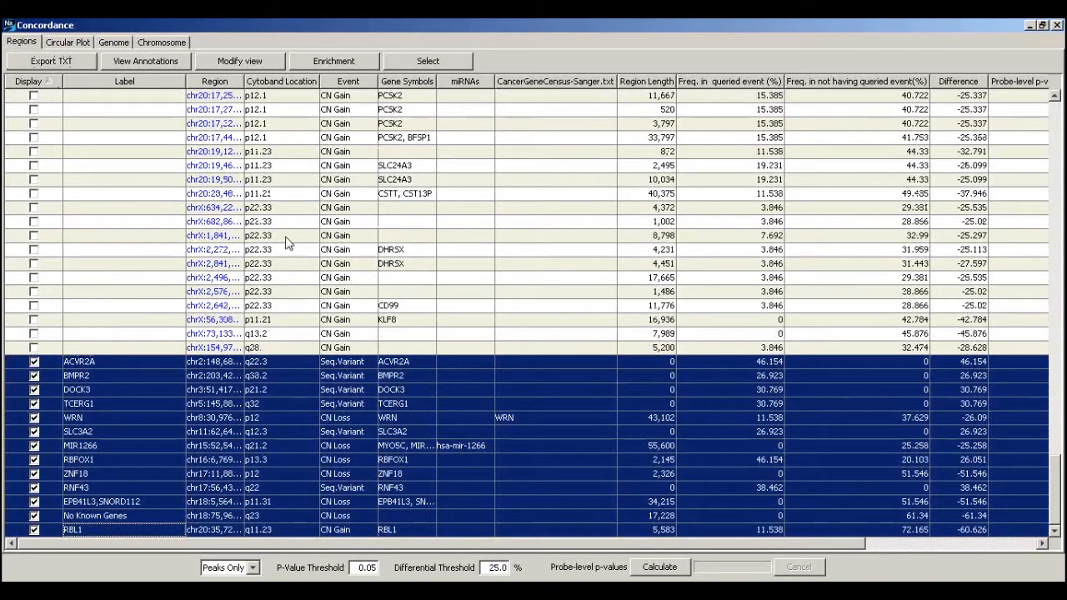
left_click(341, 66)
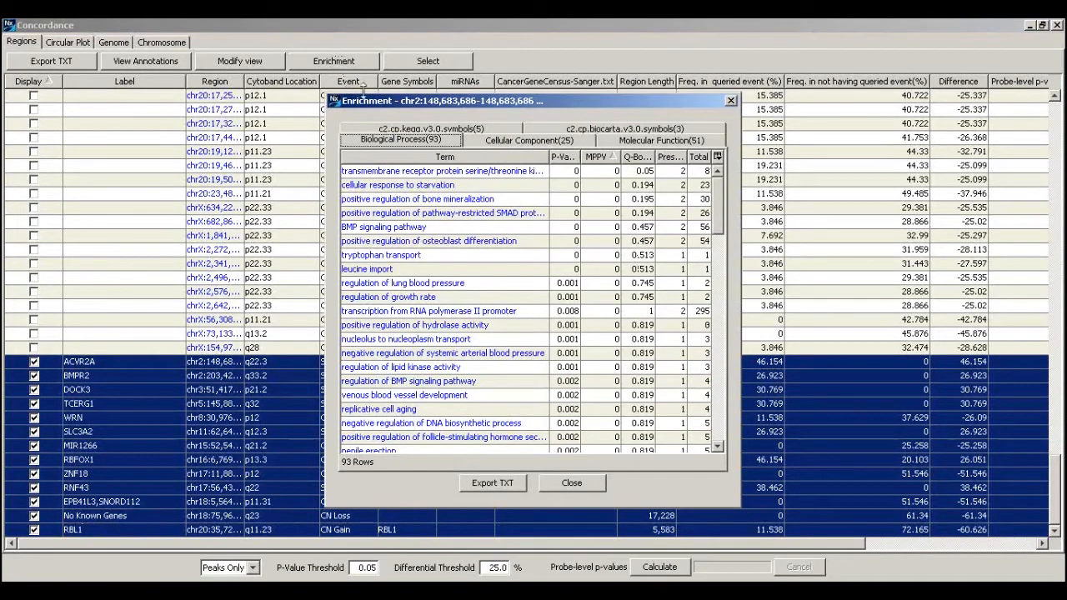
Step: Enlarge the enrichment results, review the Biological Process and Molecular Function terms, and close the results
left_click_drag(475, 102, 362, 46)
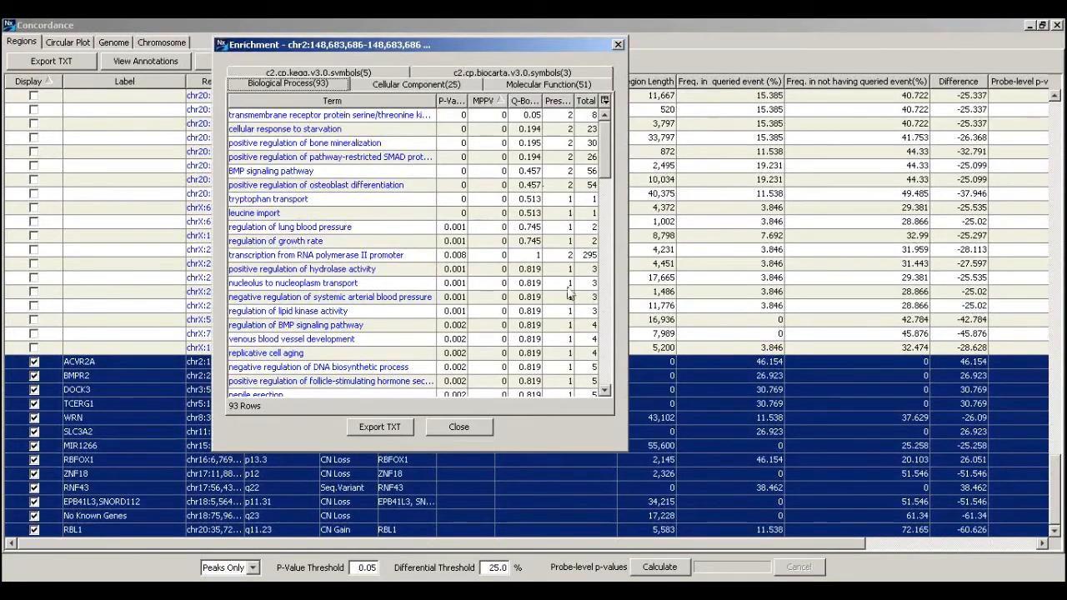
left_click_drag(626, 450, 796, 543)
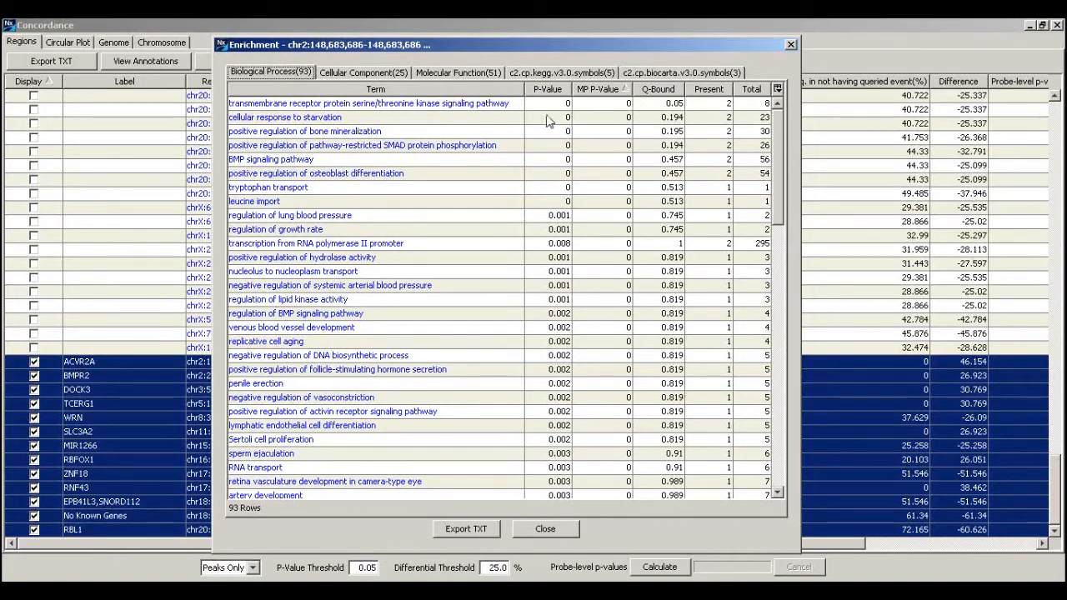
left_click(473, 73)
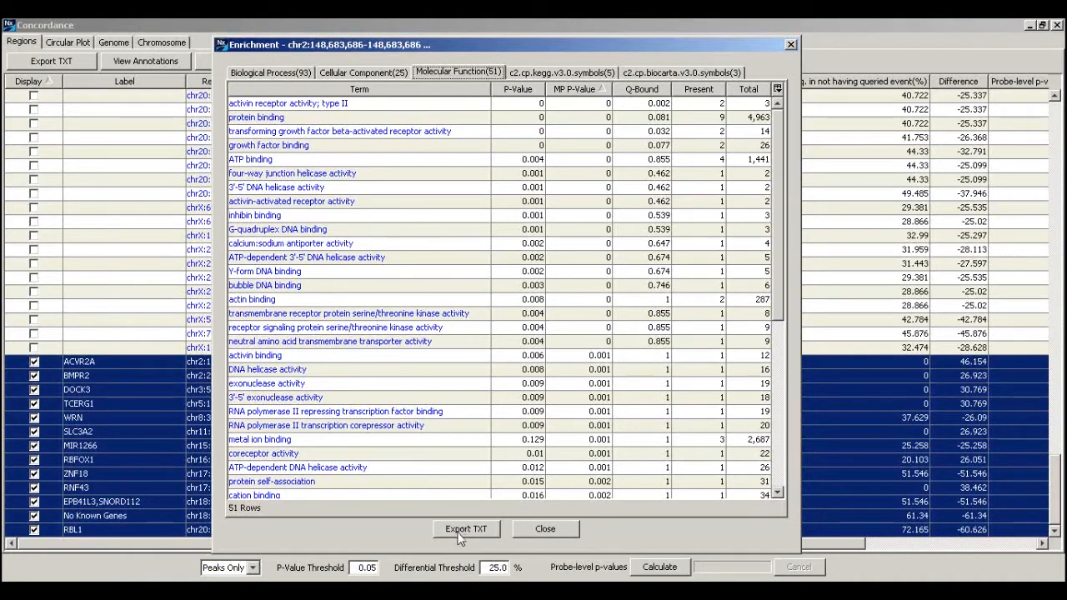
left_click(560, 532)
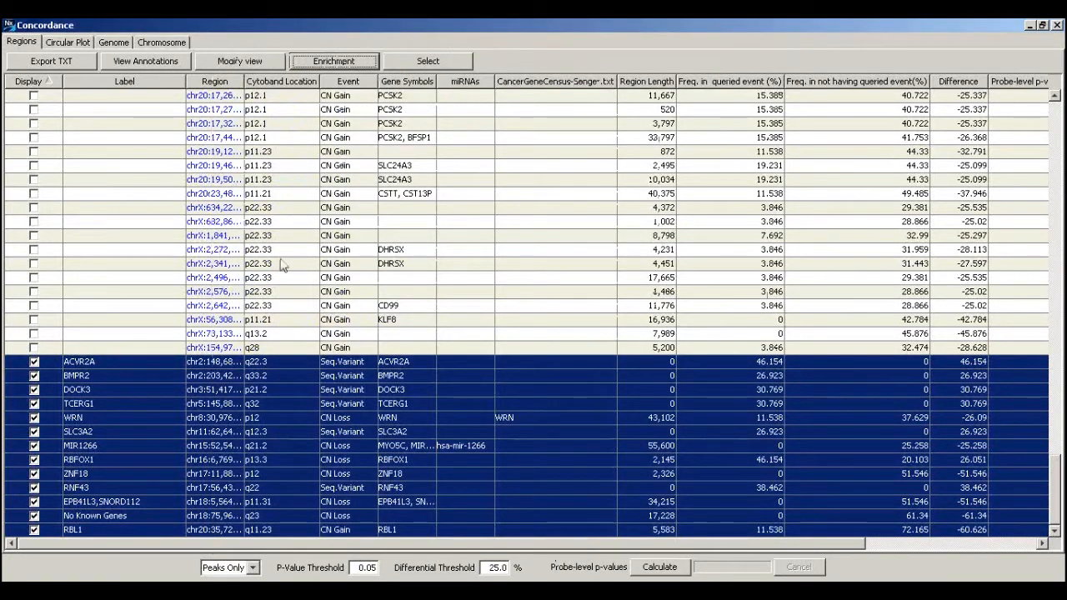
Step: View the genome-wide comparison of samples with and without the queried event, and close the Concordance window
left_click(113, 44)
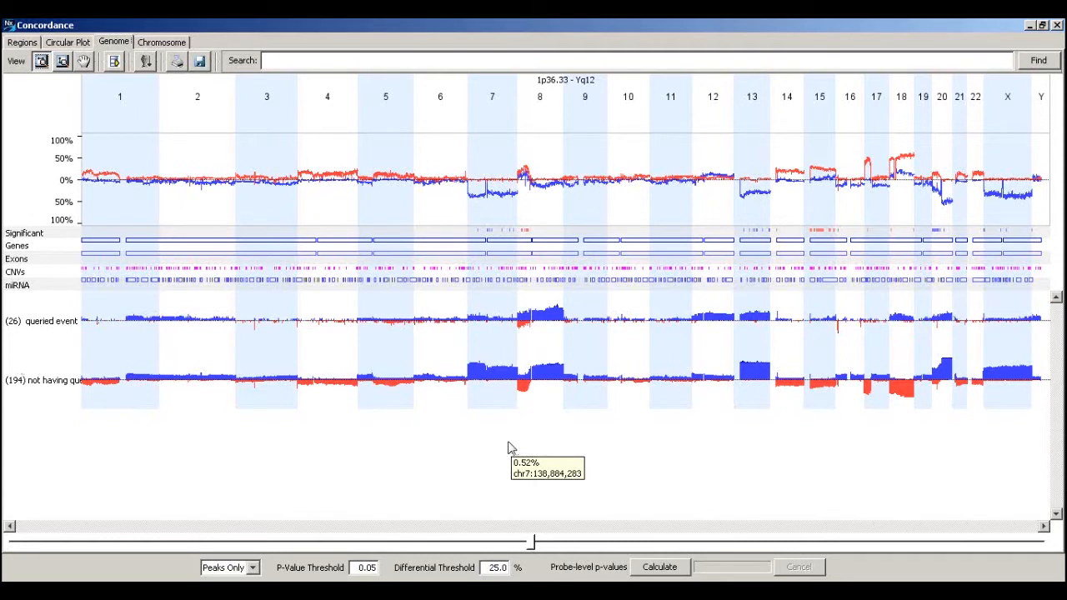
left_click(1057, 25)
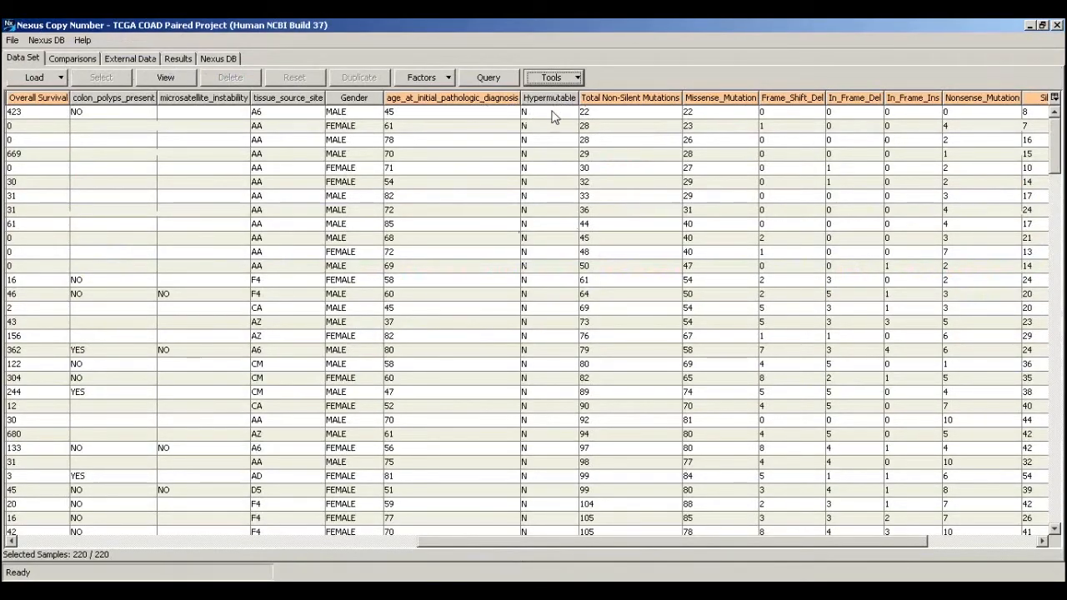
right_click(565, 104)
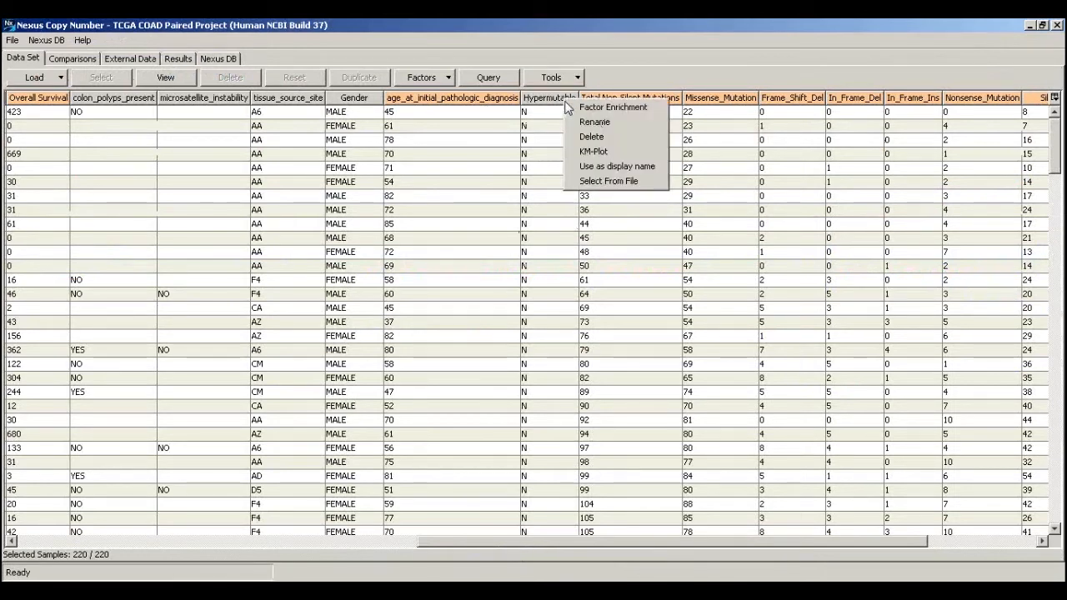
left_click(660, 35)
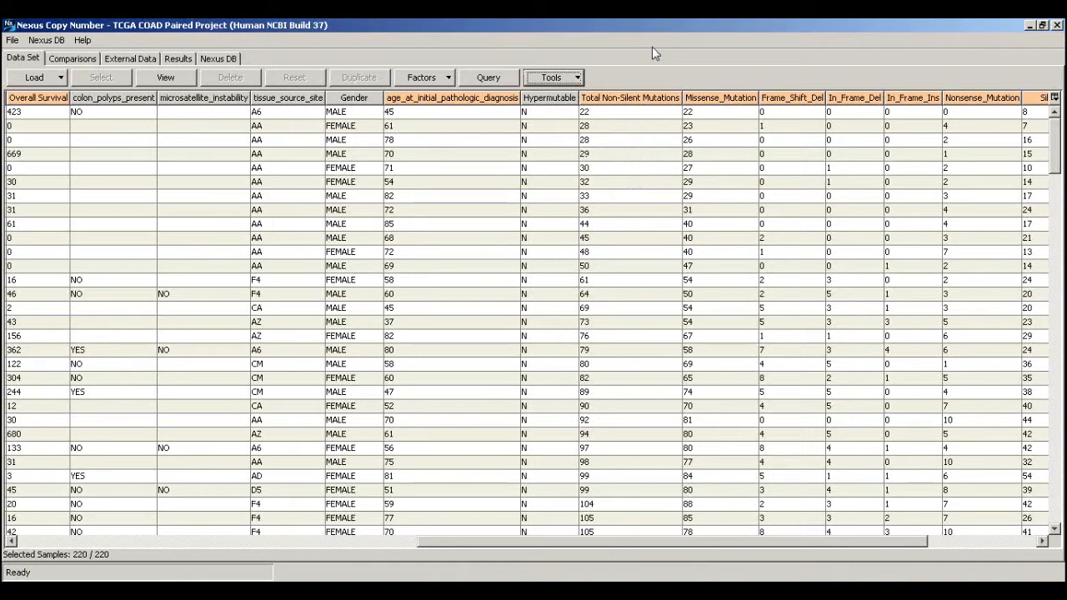
left_click(494, 79)
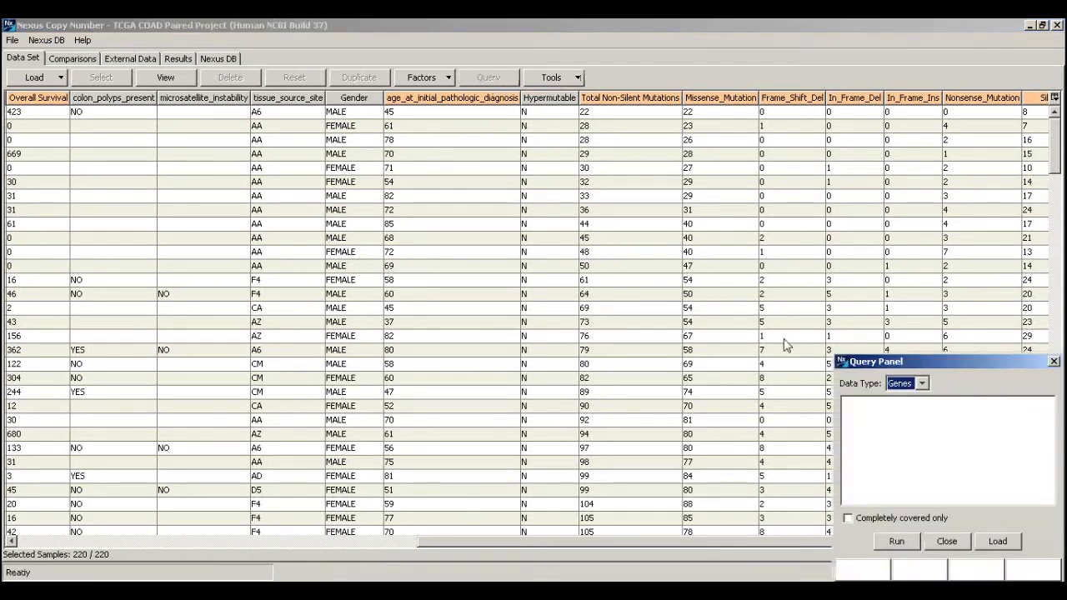
left_click_drag(938, 363, 769, 297)
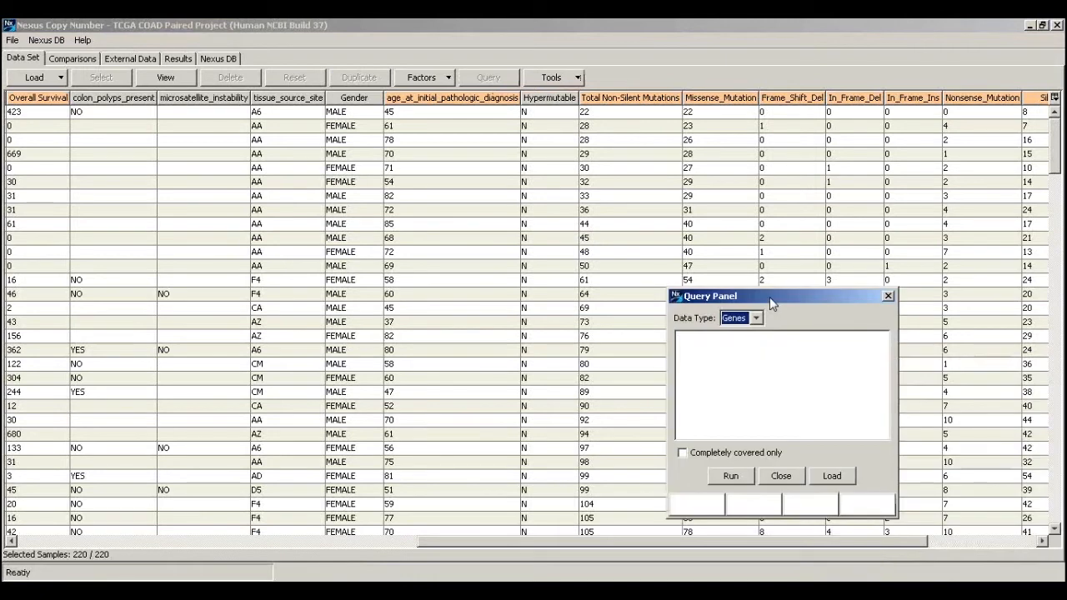
left_click(756, 318)
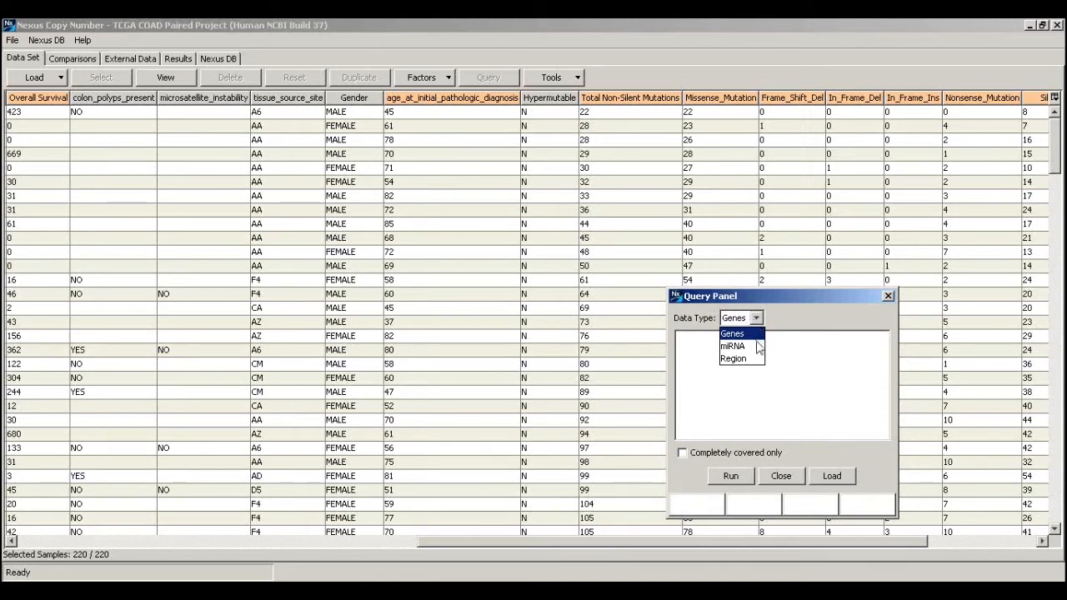
left_click(757, 357)
left_click(761, 353)
key("ctrl+v")
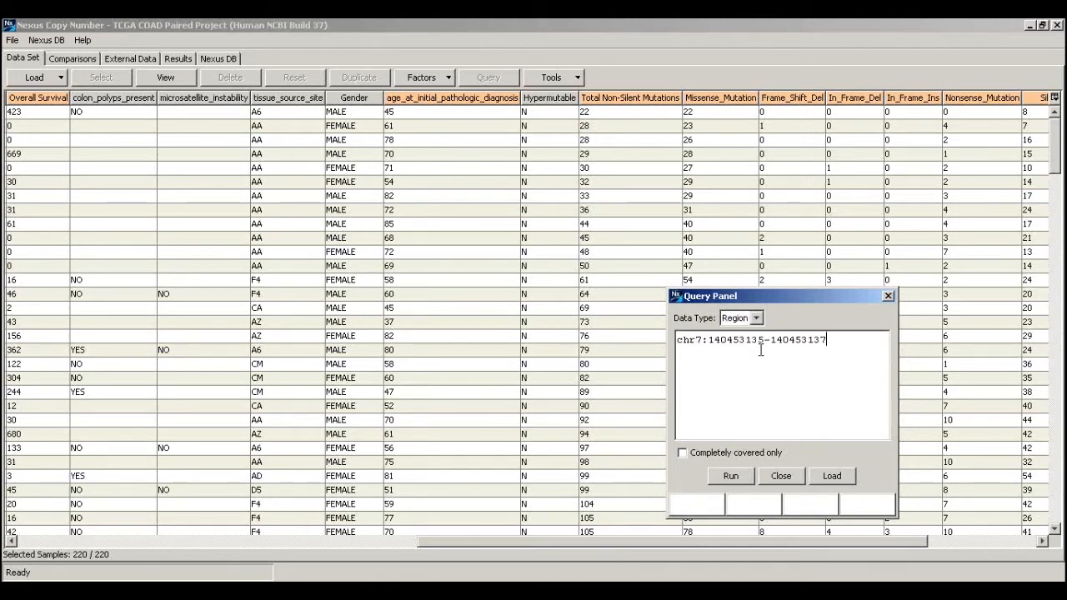
left_click(730, 476)
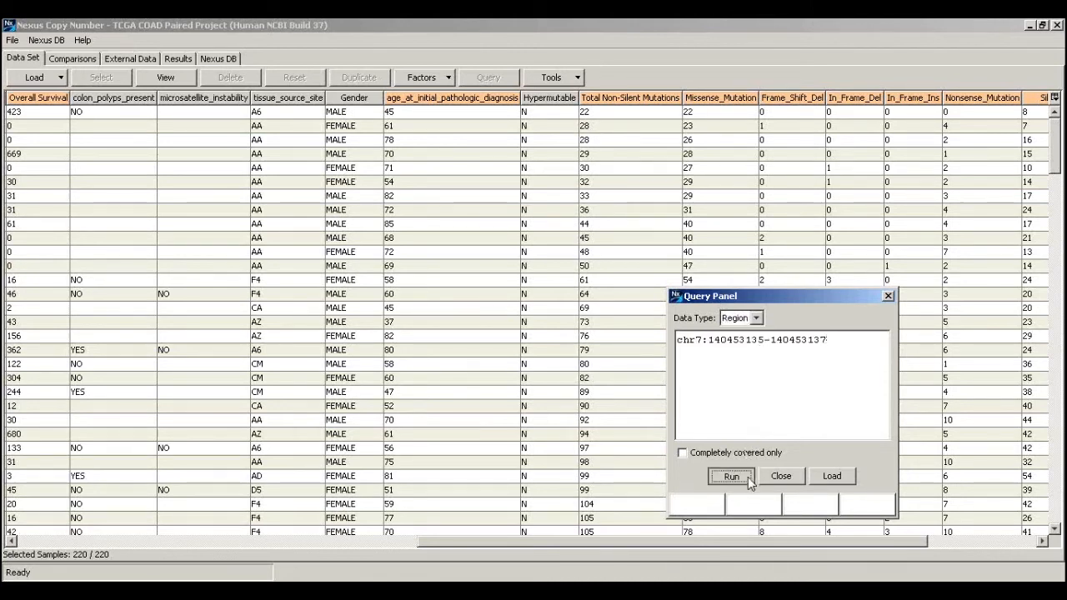
Step: Enlarge the query results window and sort the samples by their event in the chr7 region
left_click_drag(626, 163, 410, 51)
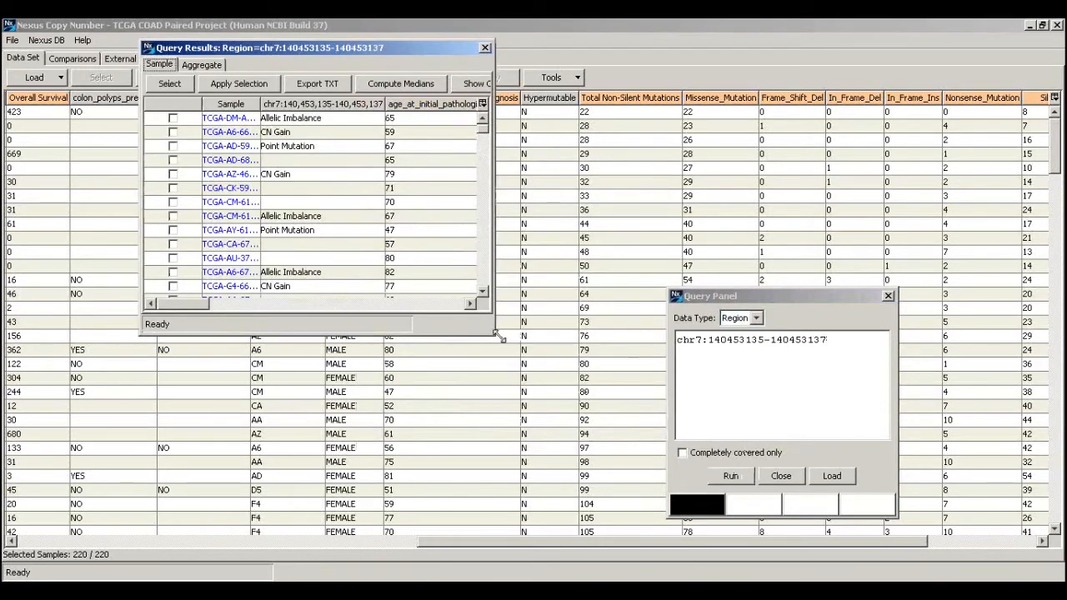
left_click_drag(737, 463, 909, 574)
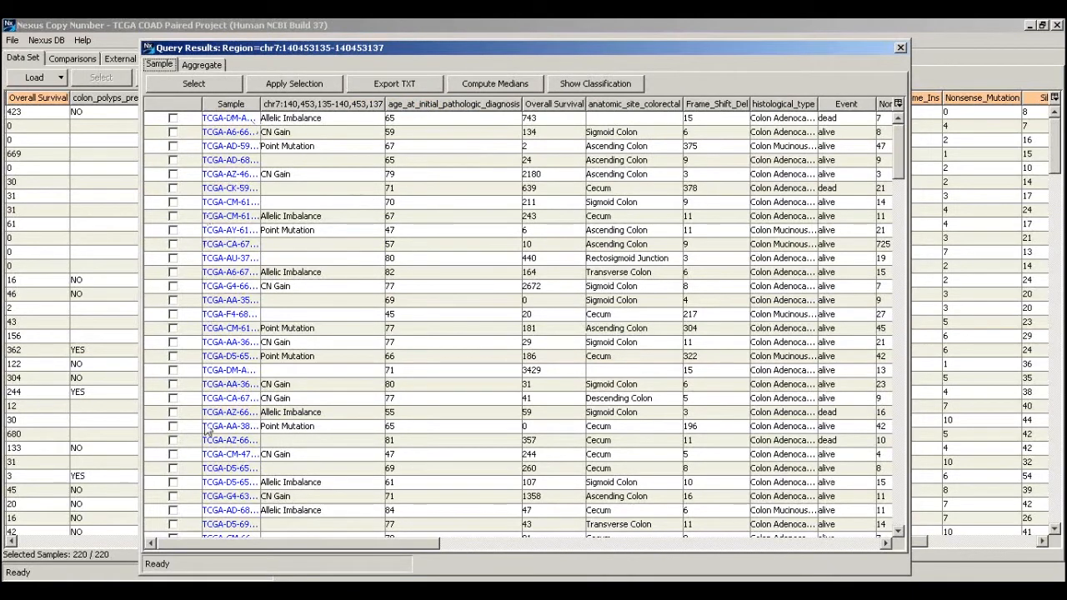
left_click(337, 106)
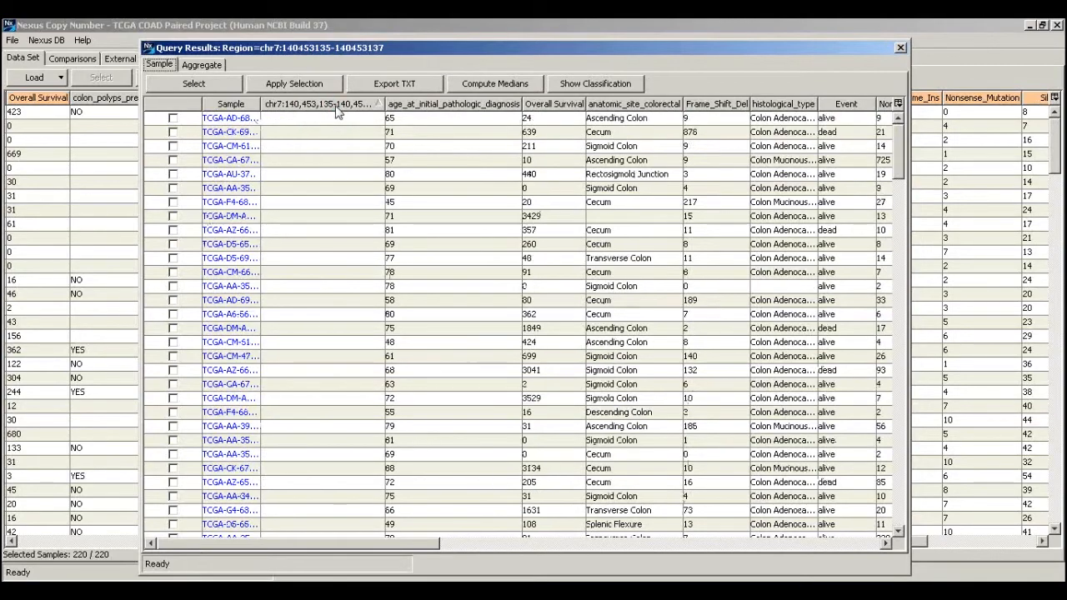
Step: Tick every sample with a Point Mutation in the queried region, including those listed as CN Gain, Point Mutation
scroll(357, 197, "down", 20)
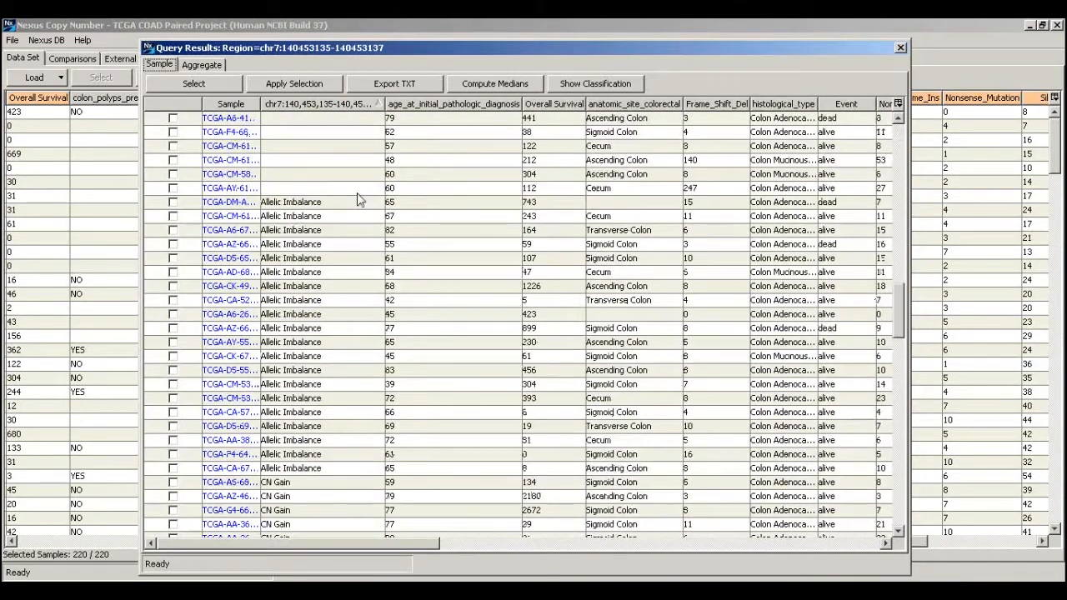
scroll(358, 195, "down", 10)
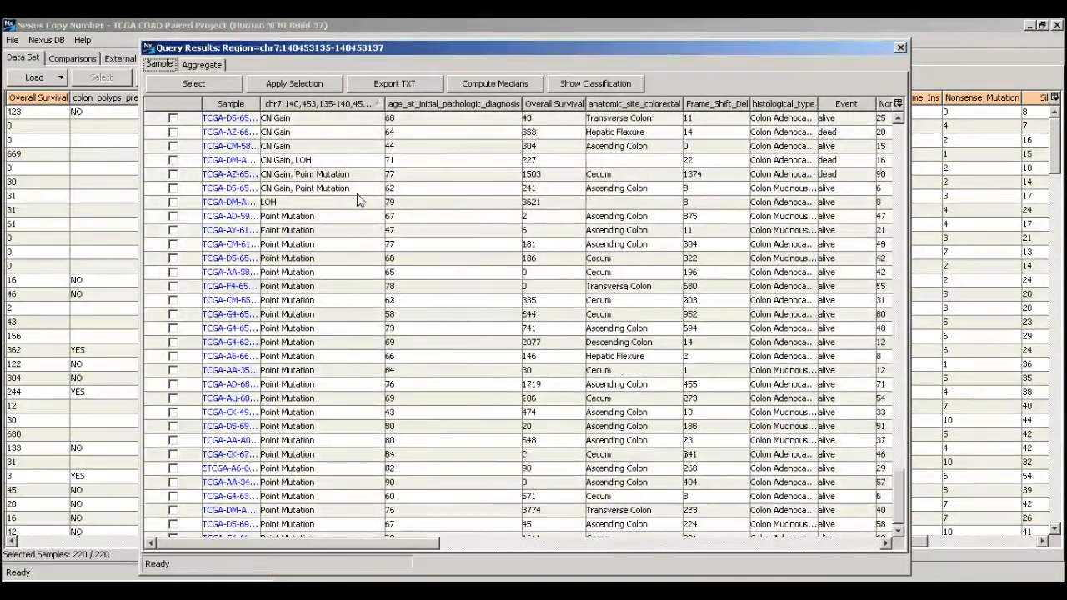
left_click(335, 219)
scroll(334, 223, "down", 1)
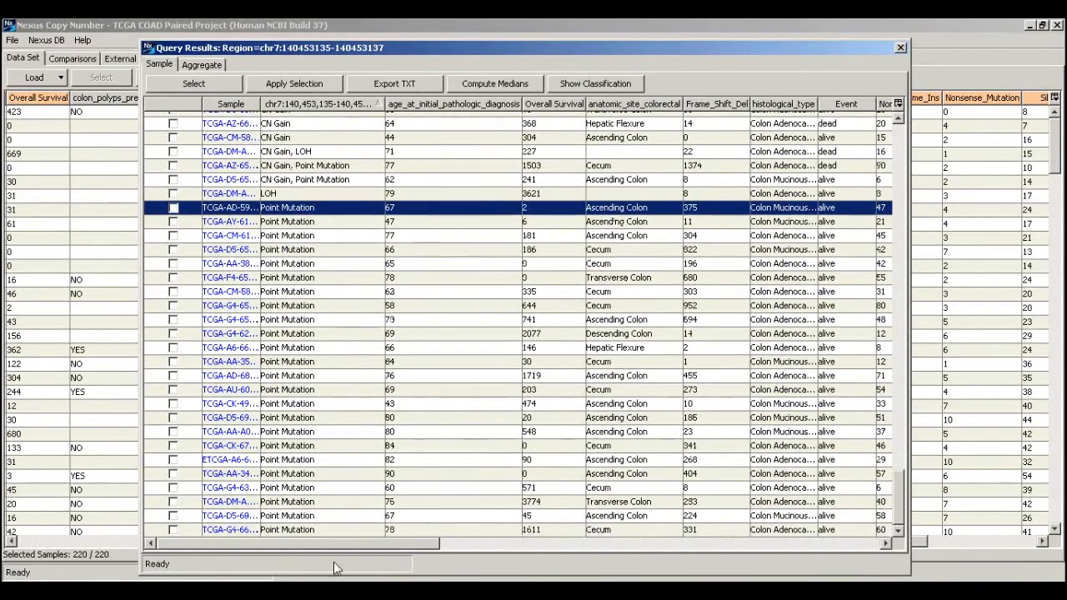
left_click(354, 530, "shift")
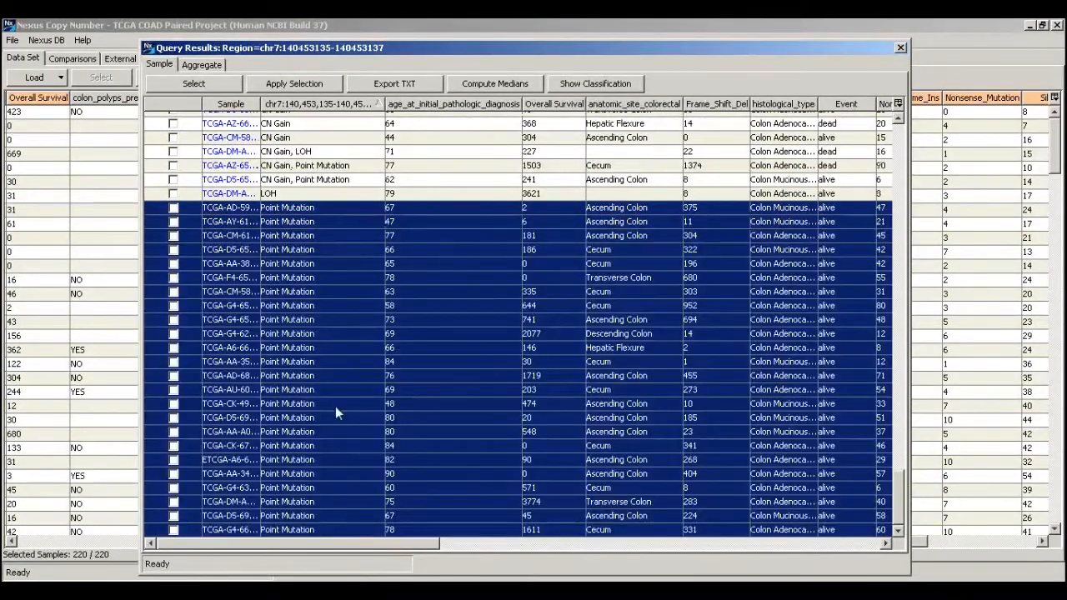
left_click(205, 83)
left_click(173, 180)
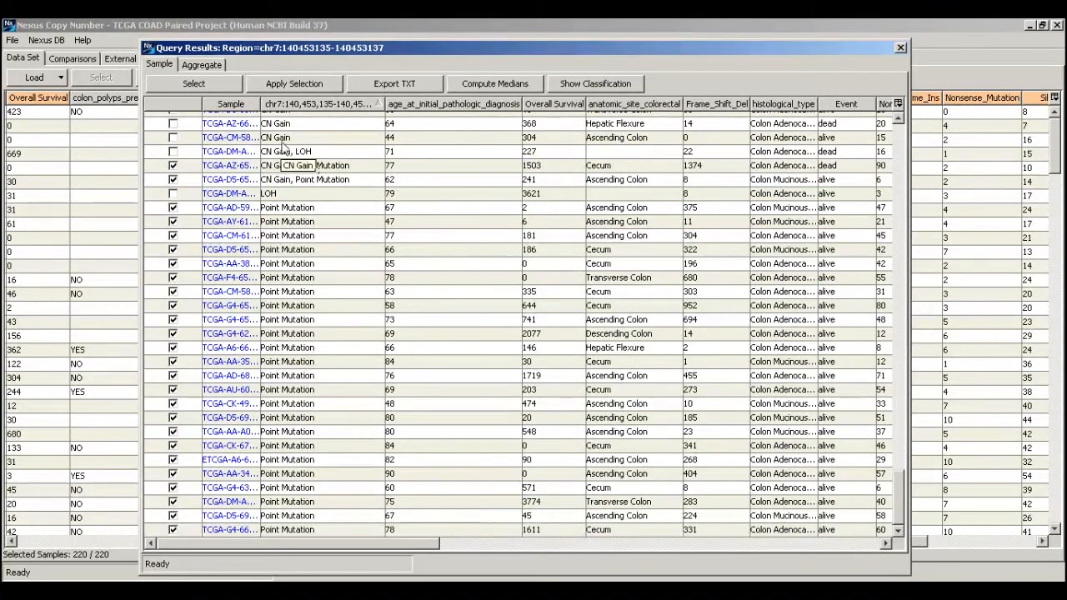
Step: Apply the ticked samples as the data set selection and close the query results and Query Panel
left_click(311, 87)
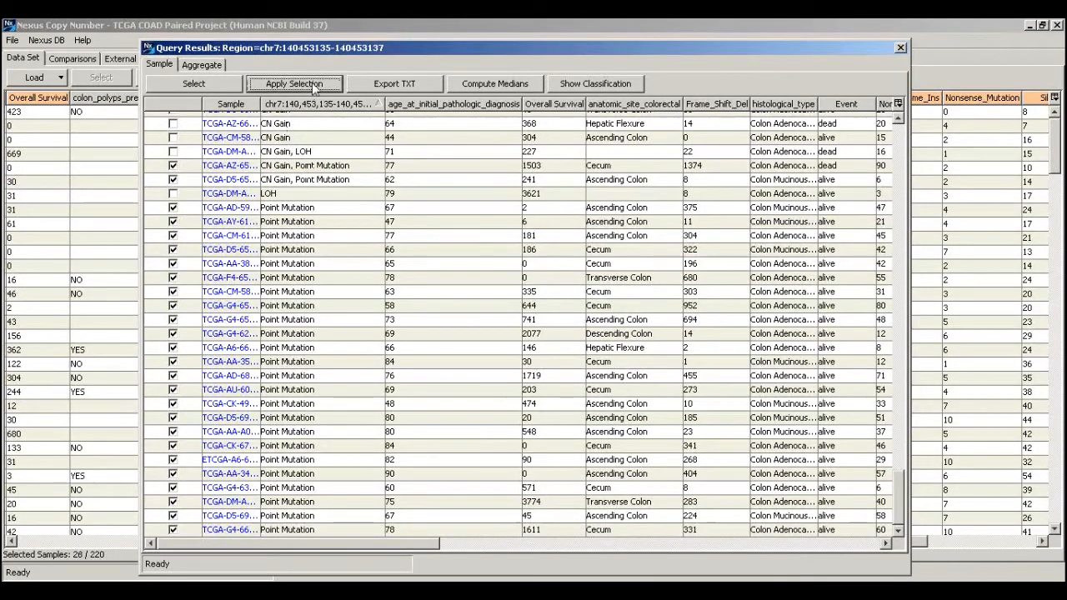
left_click(900, 48)
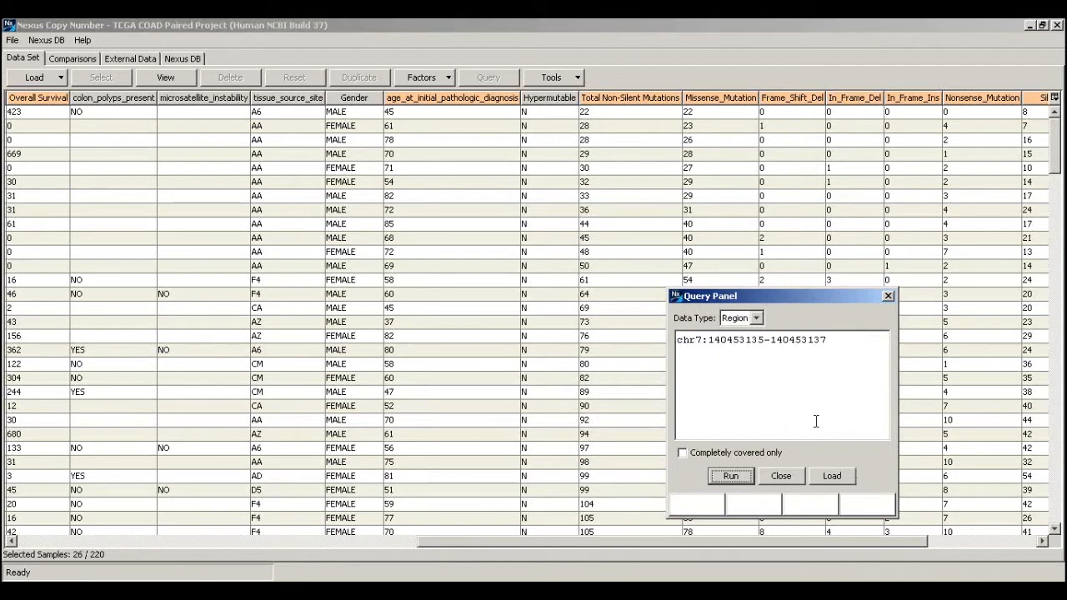
left_click(781, 476)
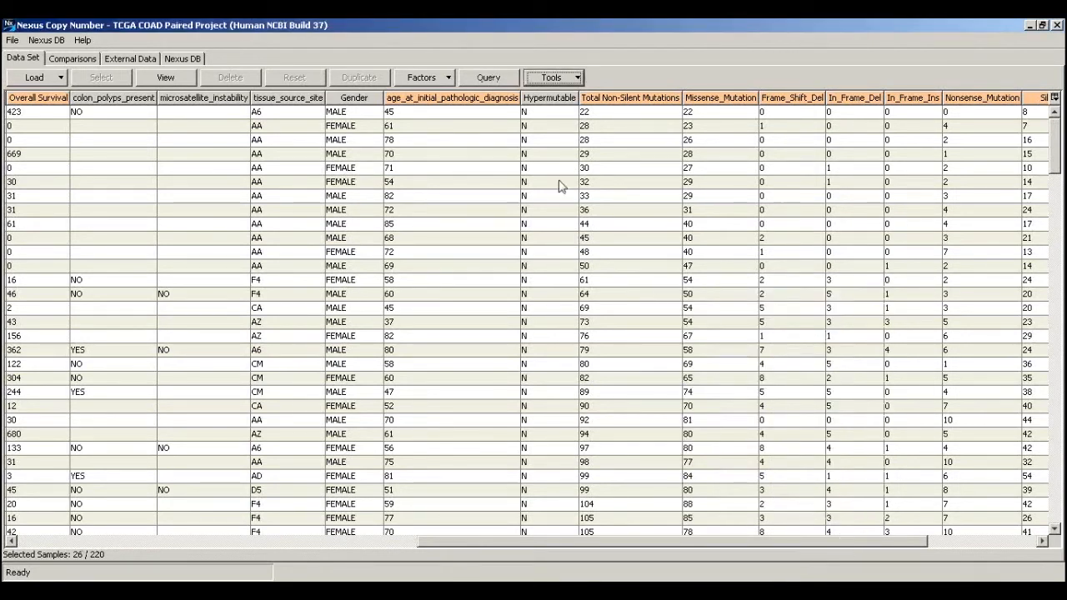
Step: Add a new factor named BRAF V600 to the data set
left_click(448, 78)
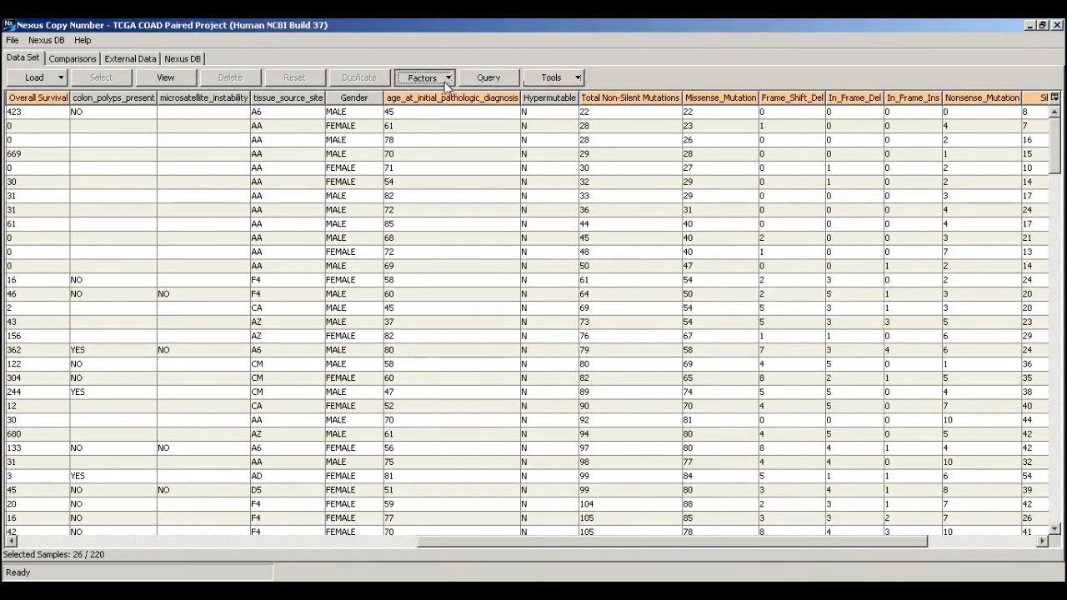
left_click(479, 95)
type("BRAF V600")
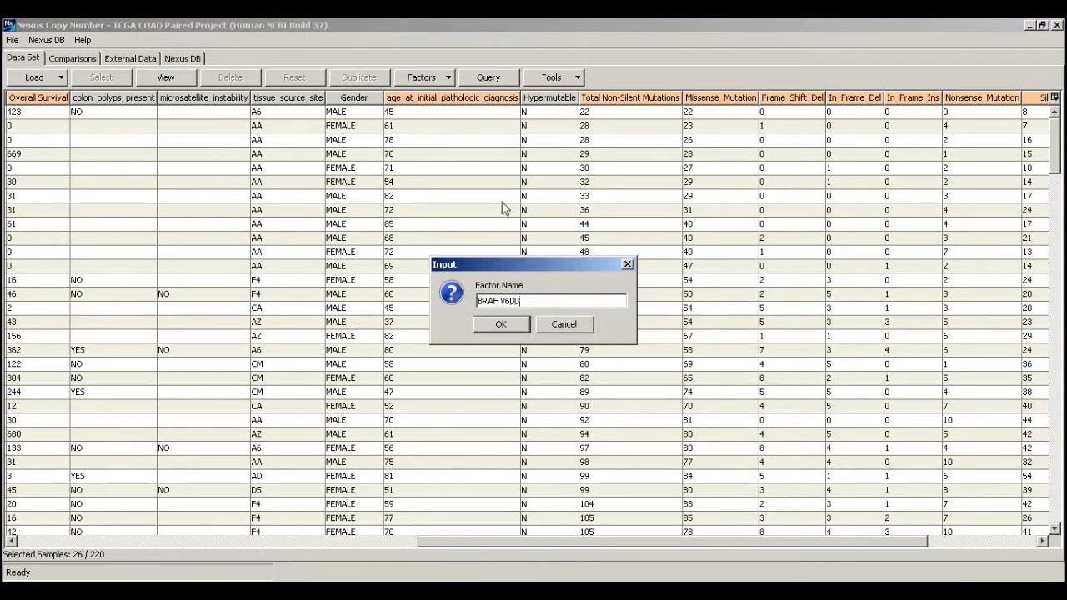
left_click(501, 324)
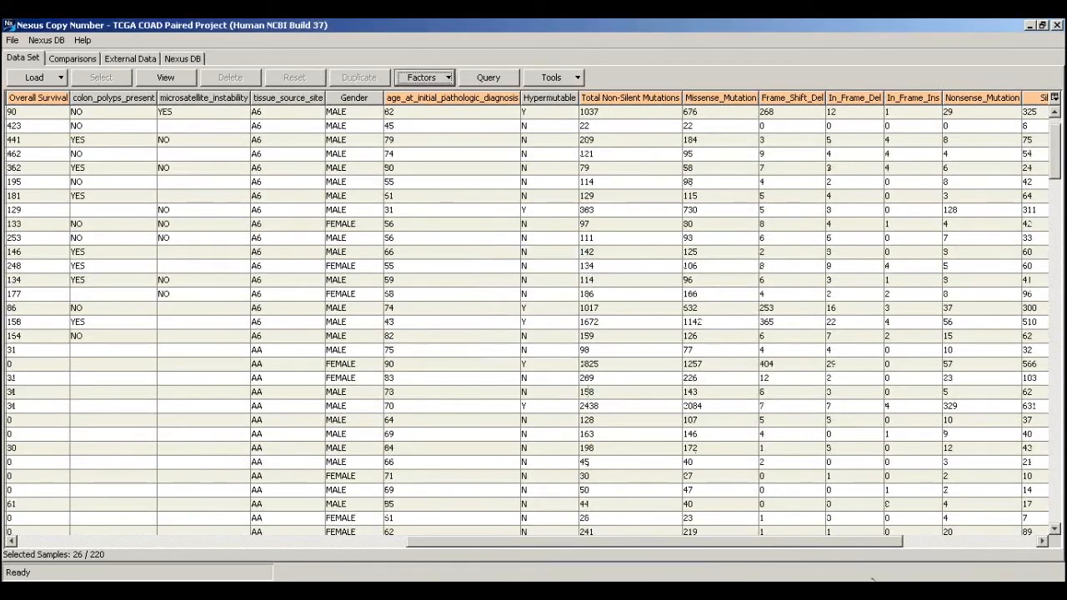
Step: Move the BRAF V600 column across the data set table so it sits directly after Overall Survival
left_click_drag(887, 544, 1051, 499)
left_click_drag(1031, 99, 287, 80)
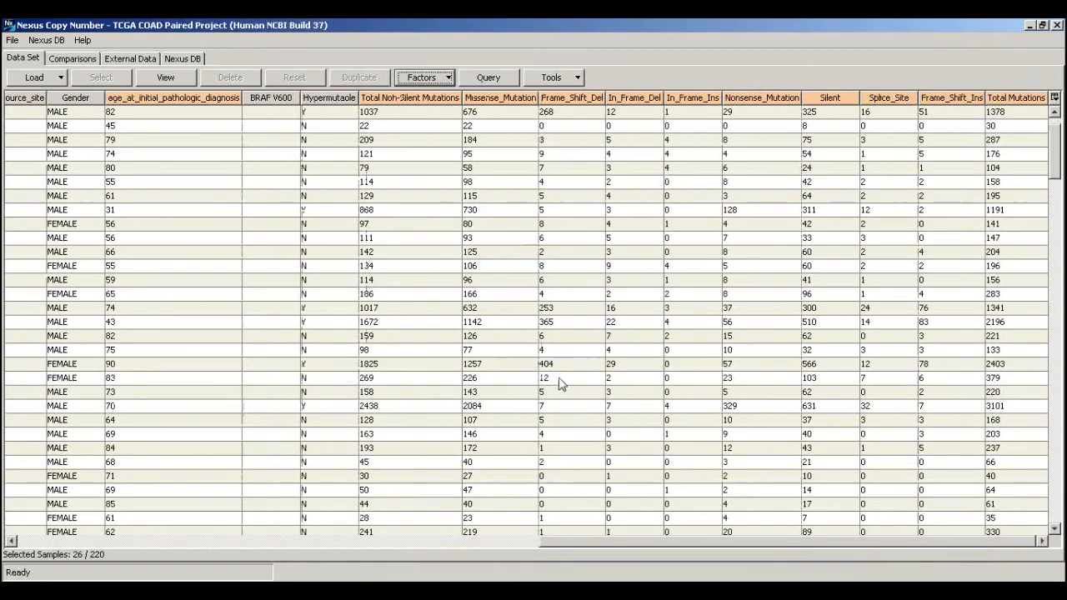
left_click_drag(688, 546, 389, 550)
left_click_drag(881, 97, 441, 104)
left_click_drag(717, 540, 443, 539)
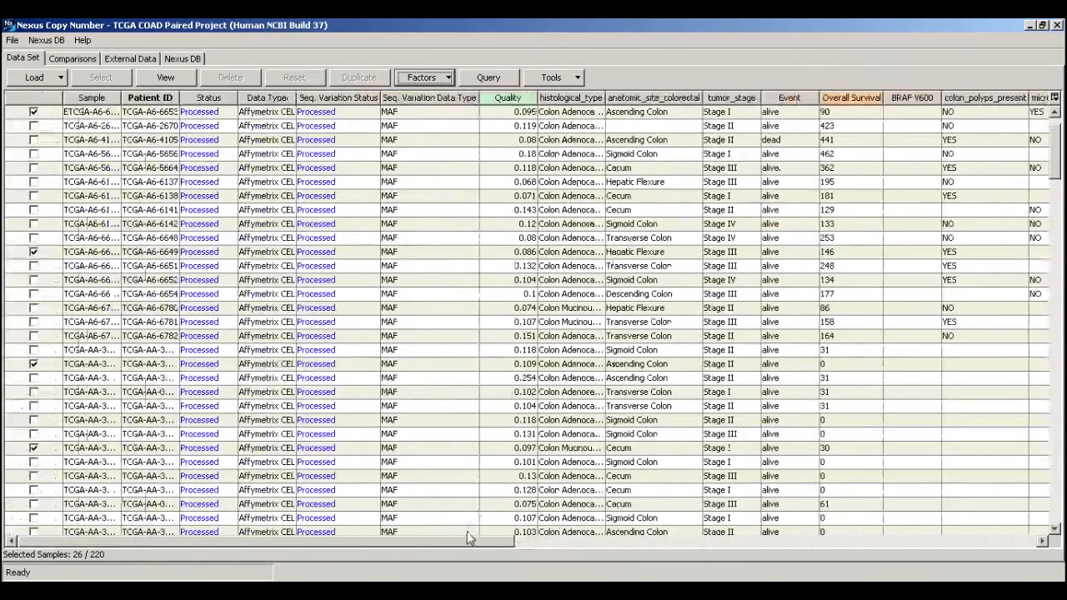
Step: Sort the samples by selection state and set the BRAF V600 factor to Y for all ticked samples
left_click(34, 97)
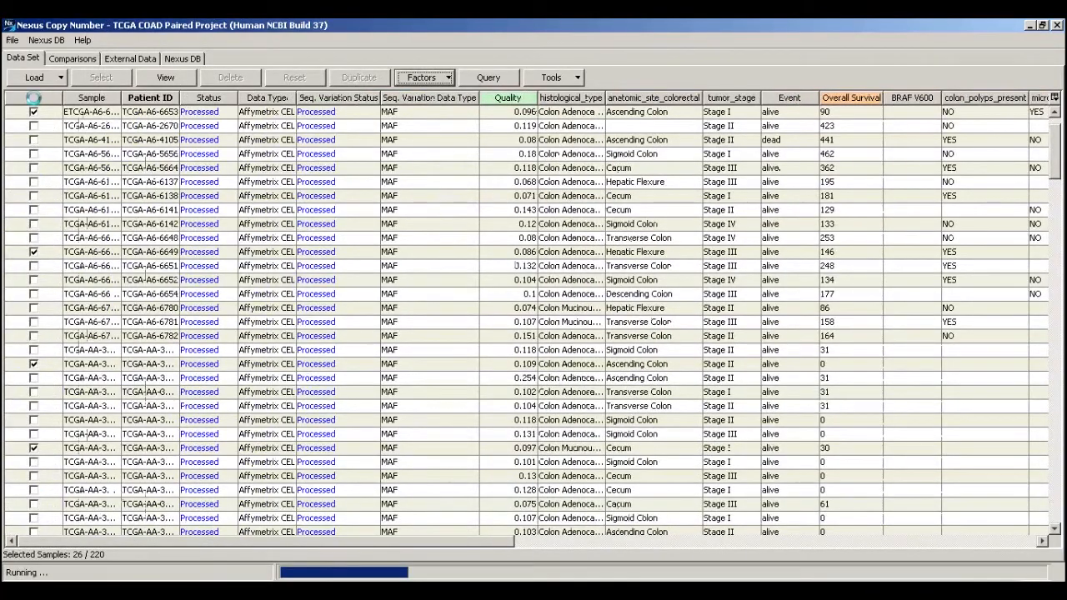
scroll(488, 179, "down", 20)
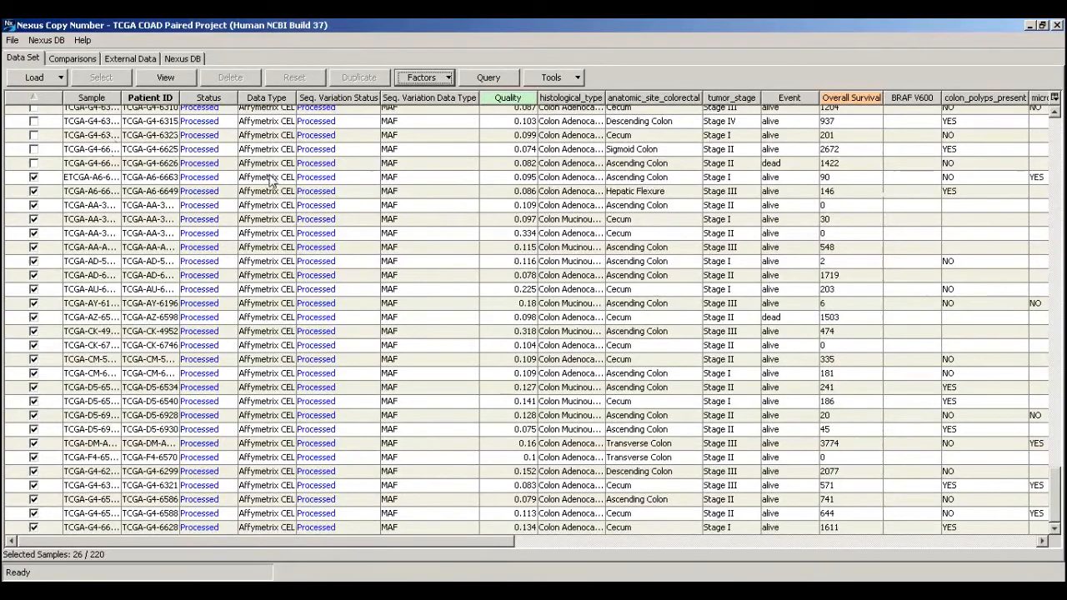
left_click(900, 177)
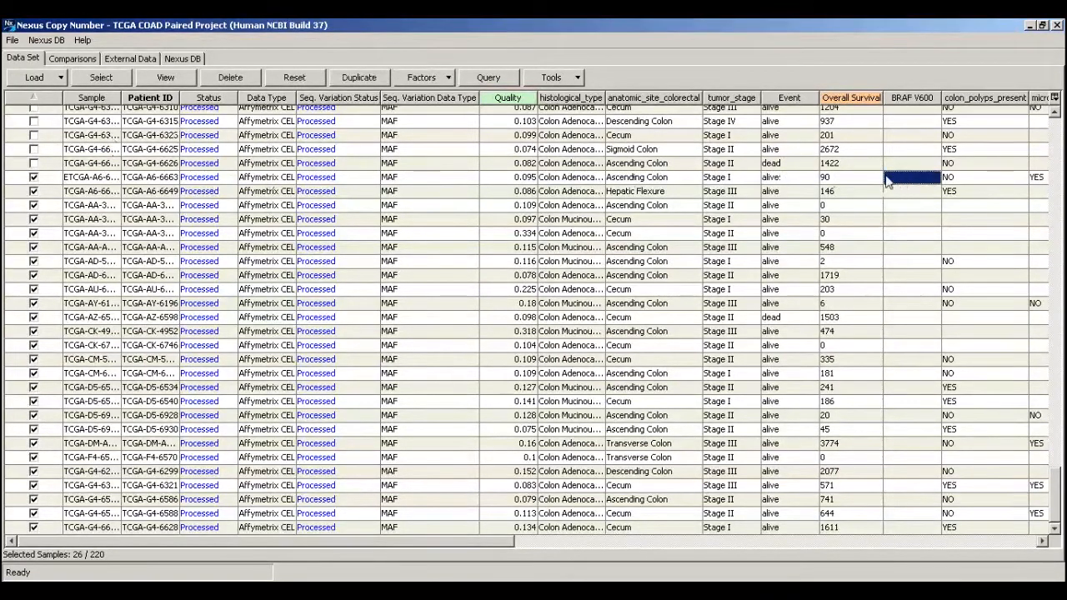
left_click(914, 528, "shift")
right_click(915, 528)
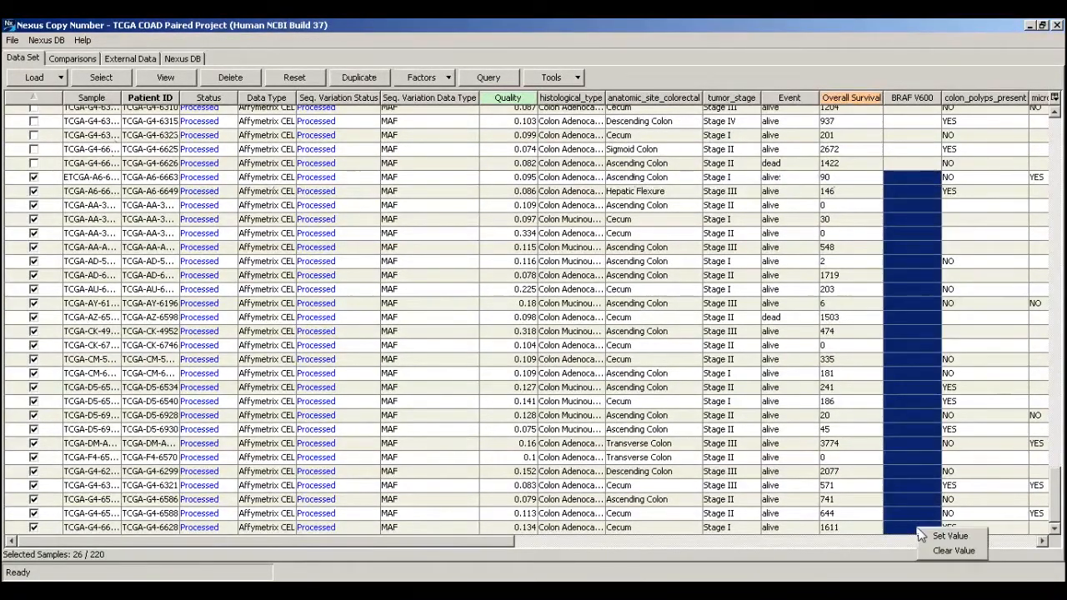
left_click(931, 535)
type("Y")
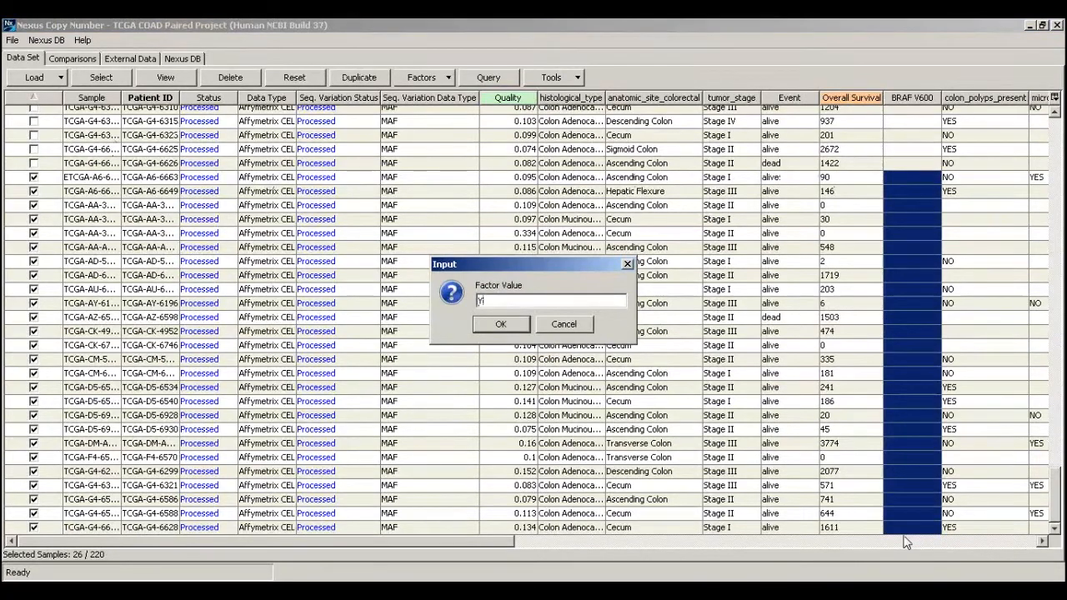
left_click(503, 324)
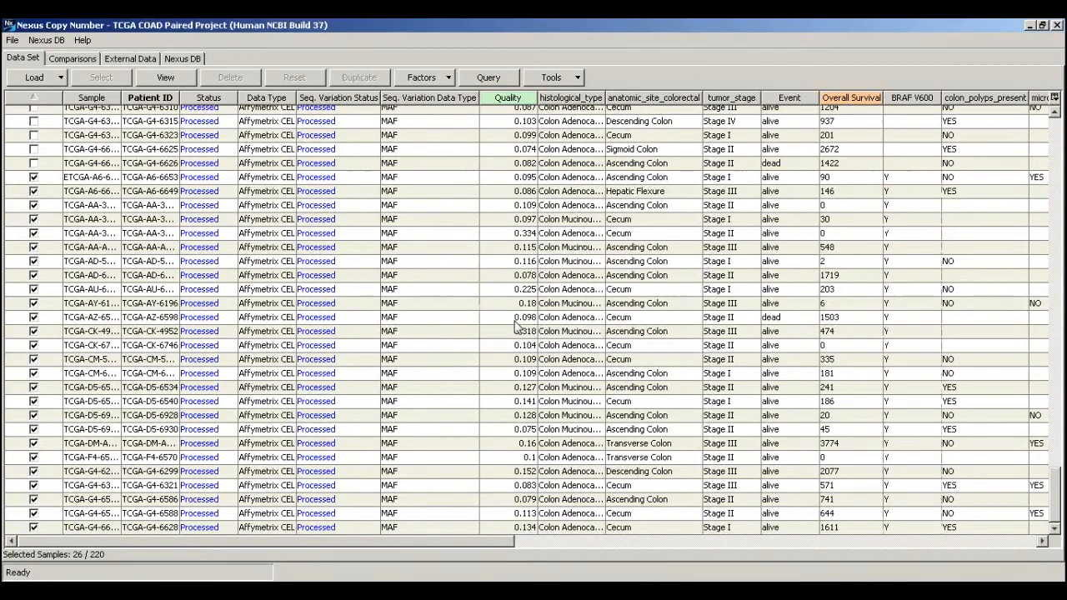
Step: Set the BRAF V600 factor to N for all unticked samples
left_click(924, 161)
scroll(915, 171, "up", 1)
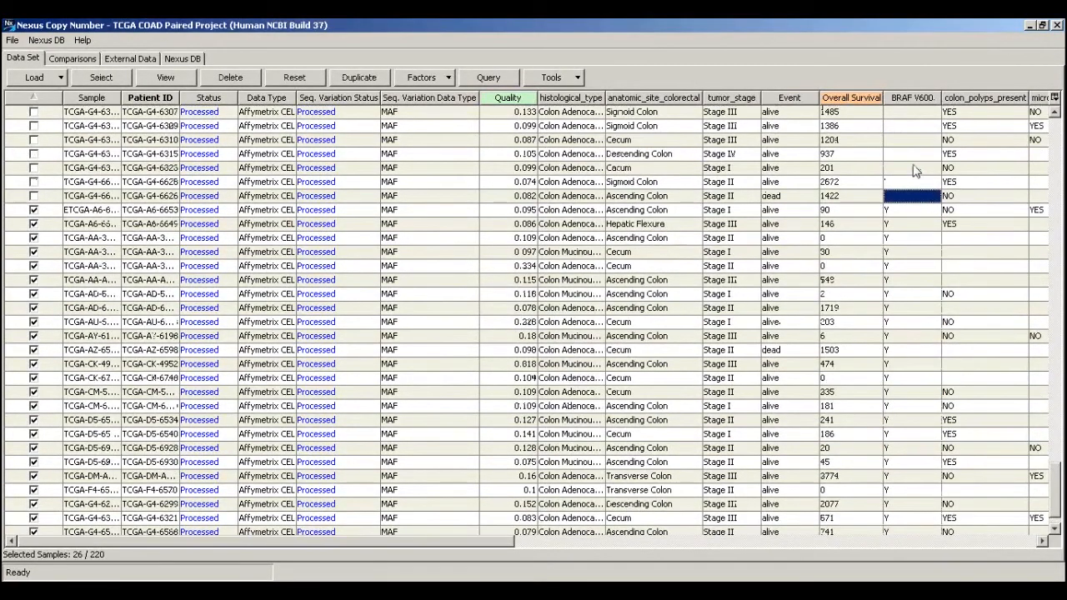
scroll(915, 170, "up", 20)
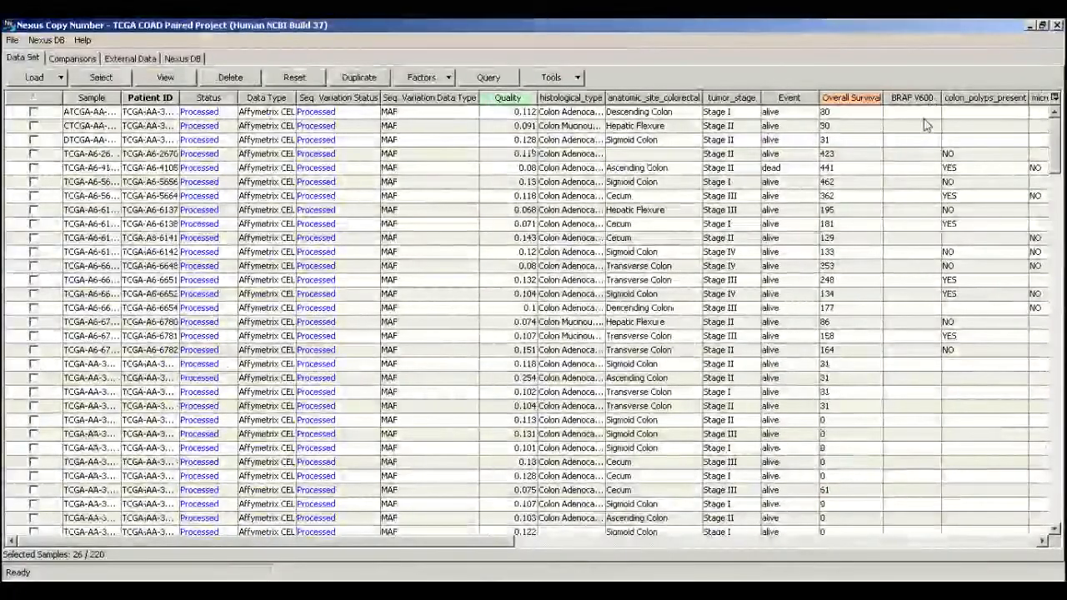
right_click(925, 125)
left_click(933, 125)
type("BN")
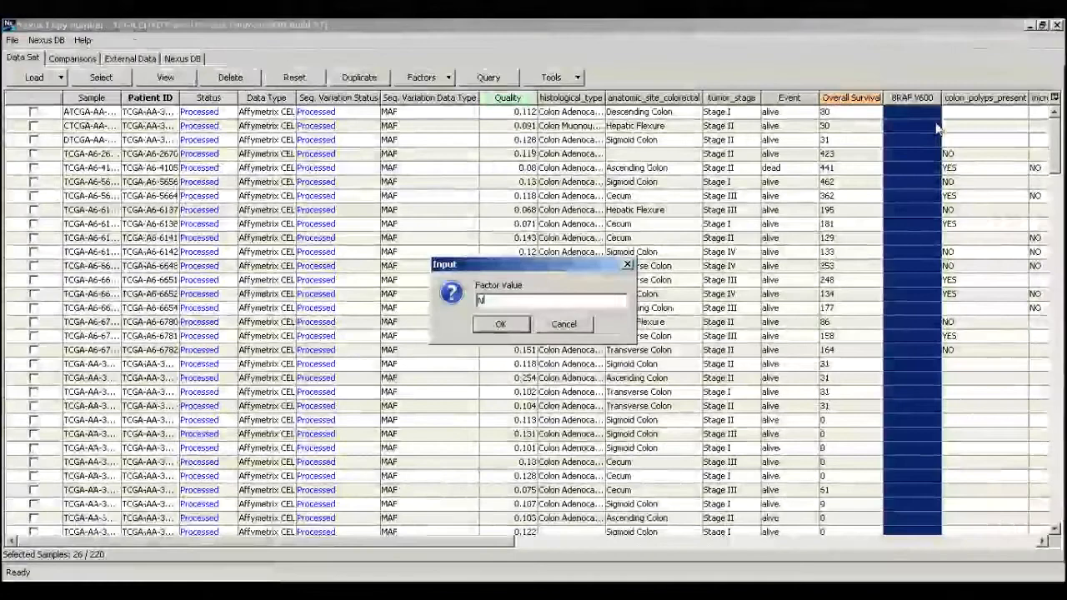
left_click(498, 324)
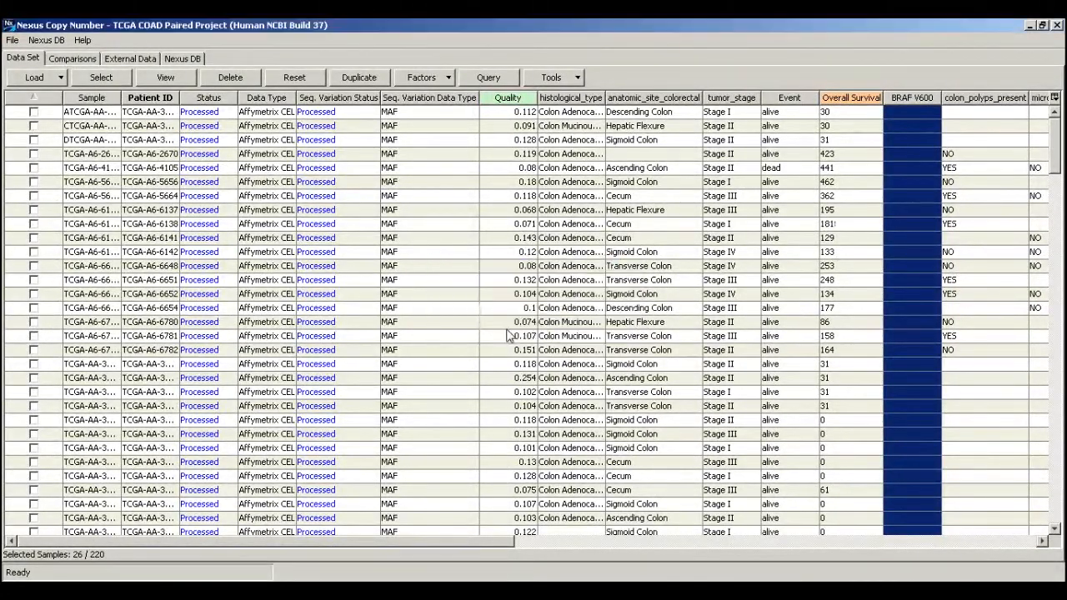
Step: Highlight every row in the data set and tick all samples as selected
left_click(504, 267)
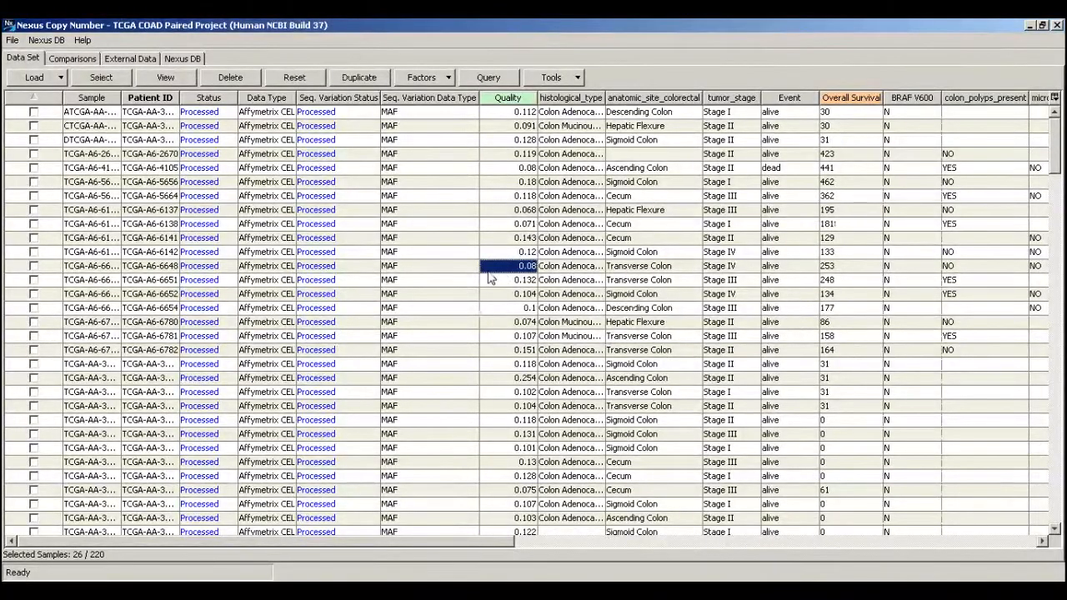
key("ctrl+a")
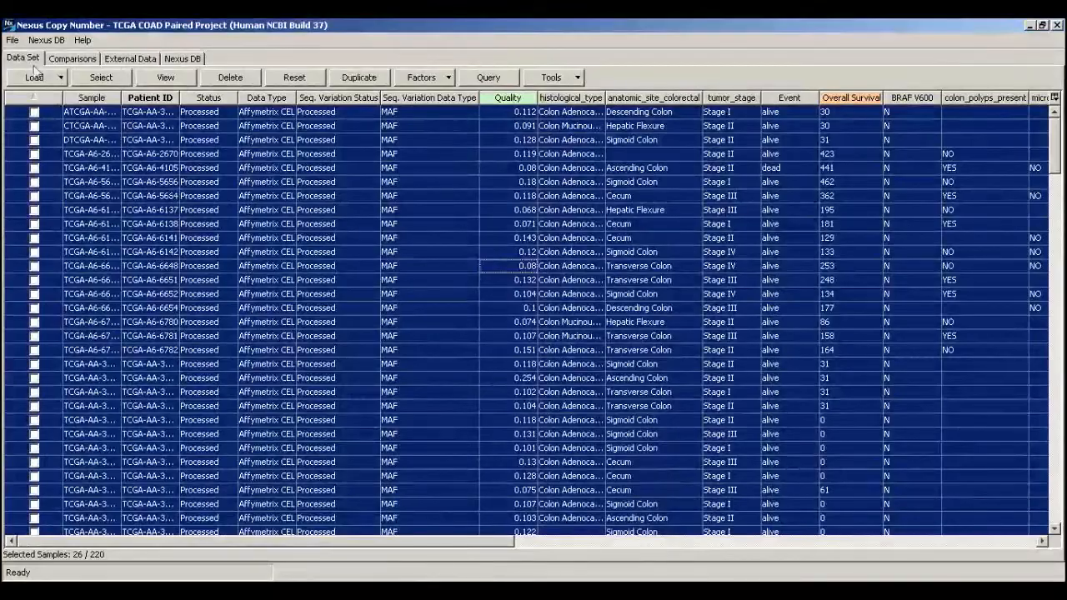
left_click(97, 81)
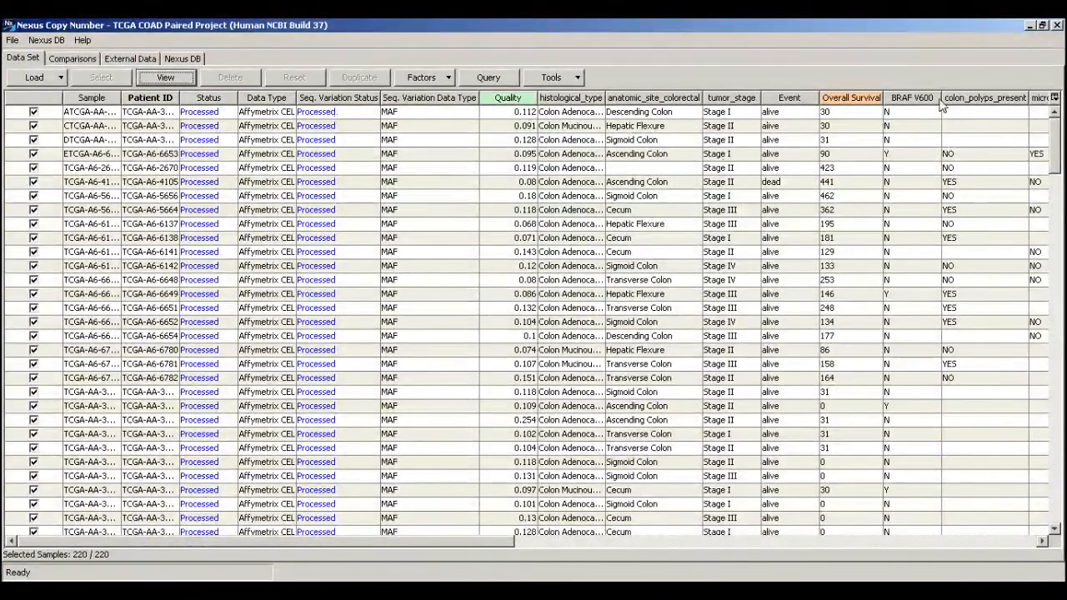
Step: Generate the Kaplan-Meier plot for BRAF V600 by Overall Survival, examine its curves and significance values, and close it
right_click(923, 101)
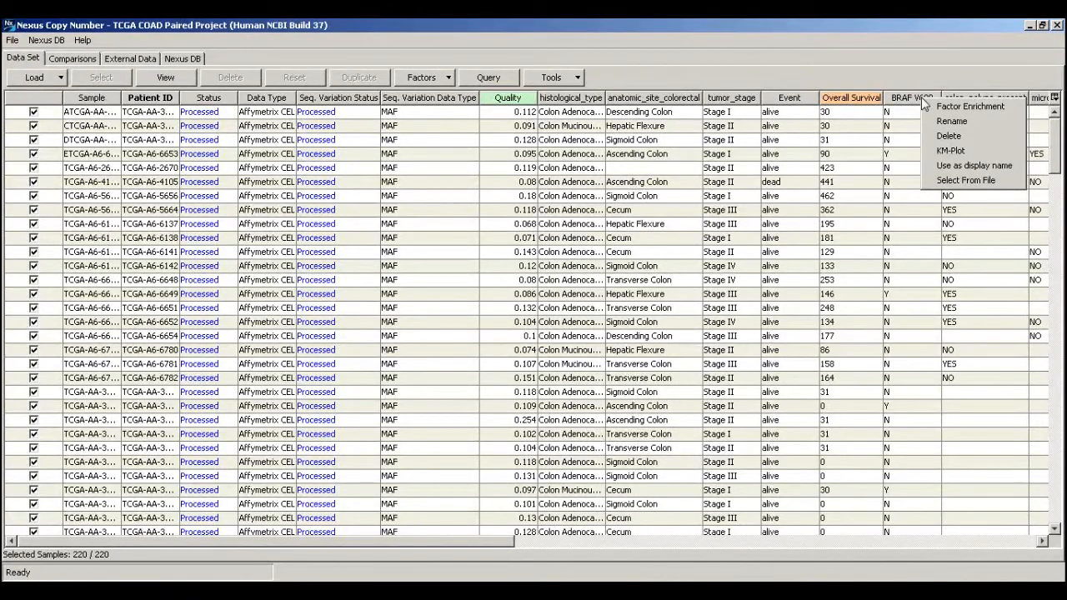
left_click(949, 151)
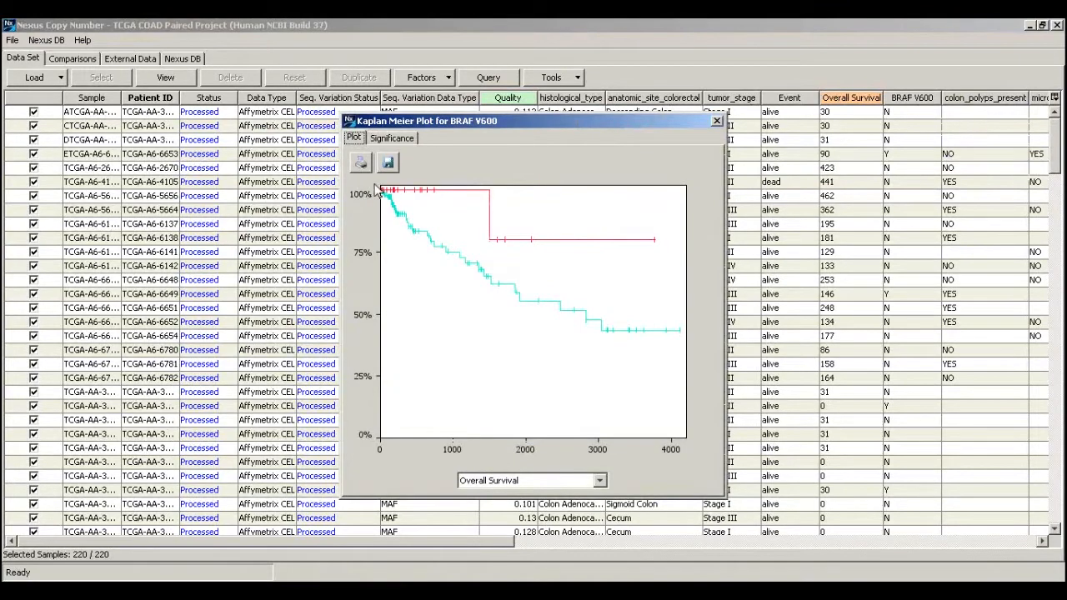
mouse_move(480, 193)
mouse_move(481, 278)
left_click(402, 138)
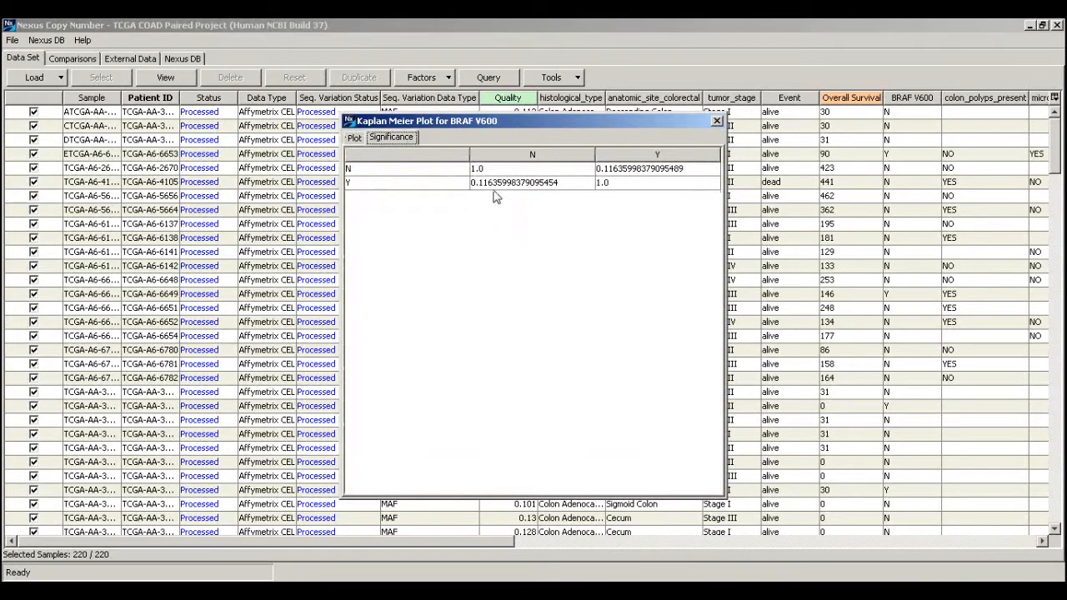
left_click(354, 138)
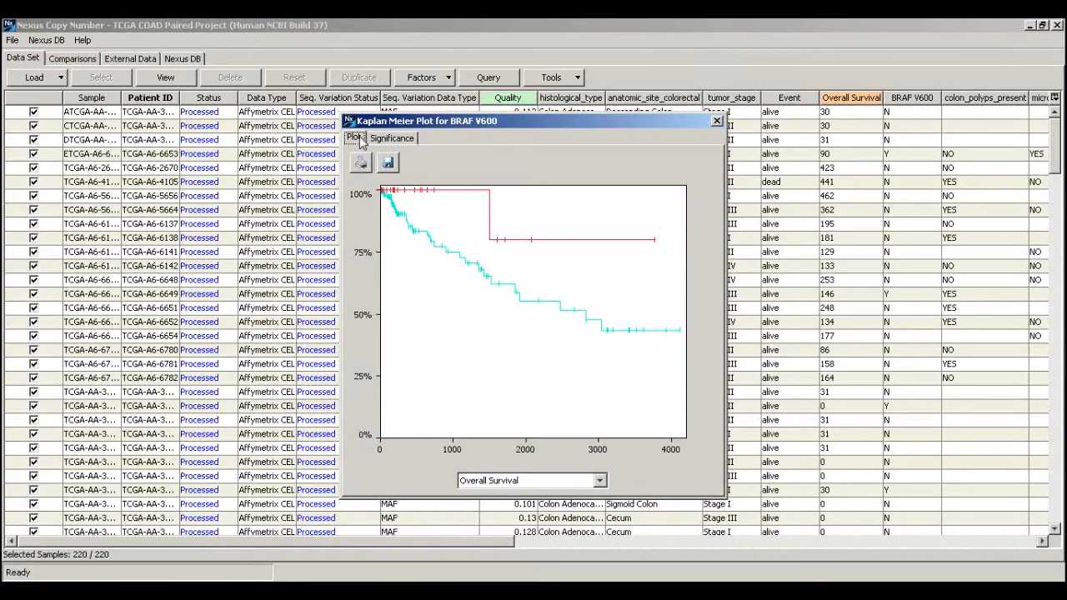
left_click(716, 121)
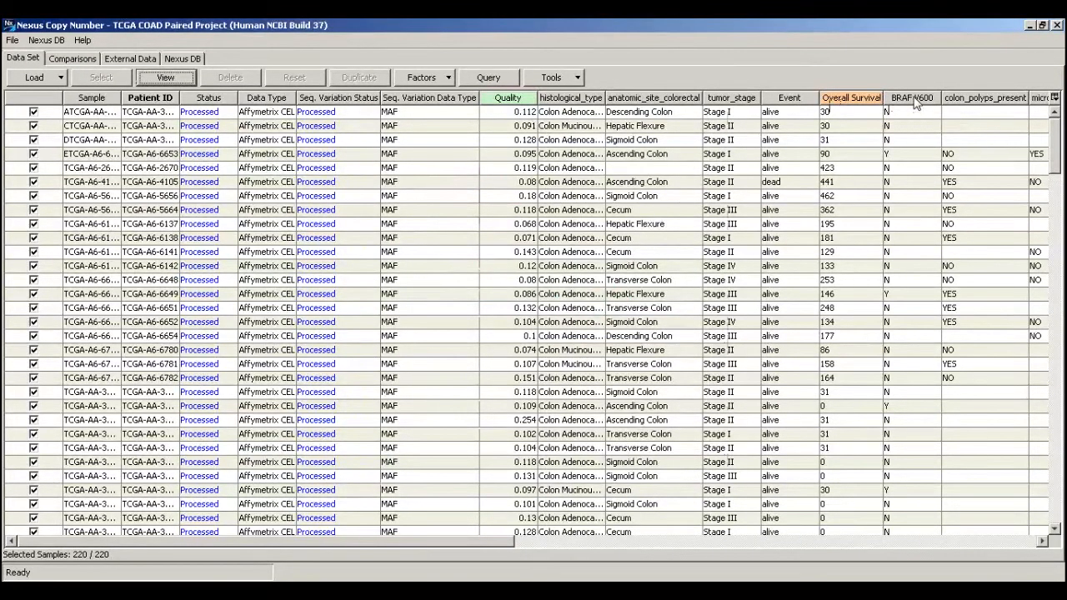
Step: Run Factor Enrichment on BRAF V600, enlarge the results window to examine the N group's enriched factors and p-values, and close it
right_click(915, 100)
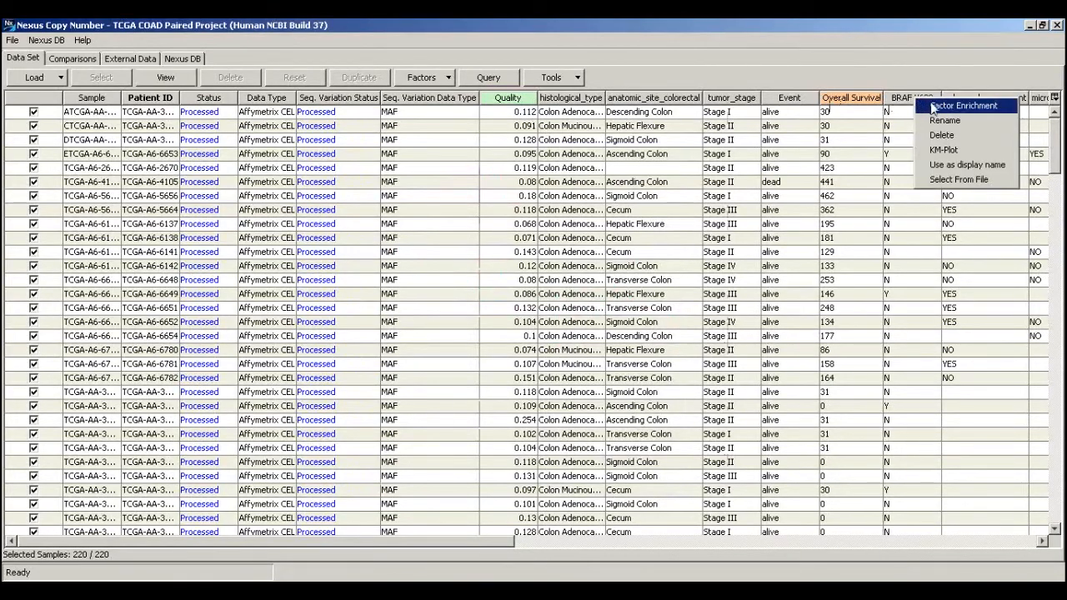
left_click(934, 107)
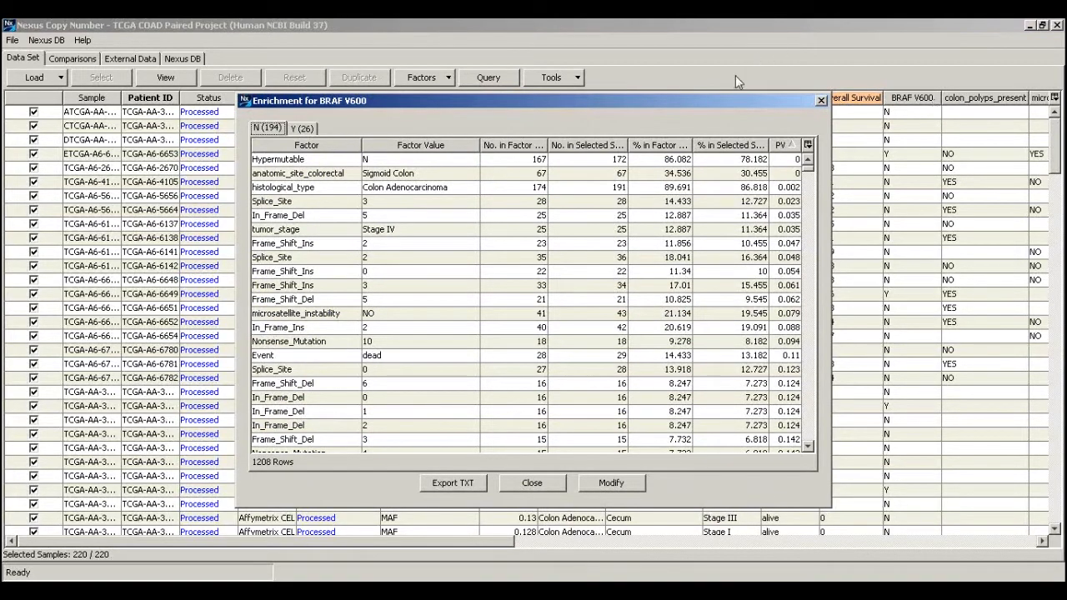
left_click_drag(746, 98, 592, 69)
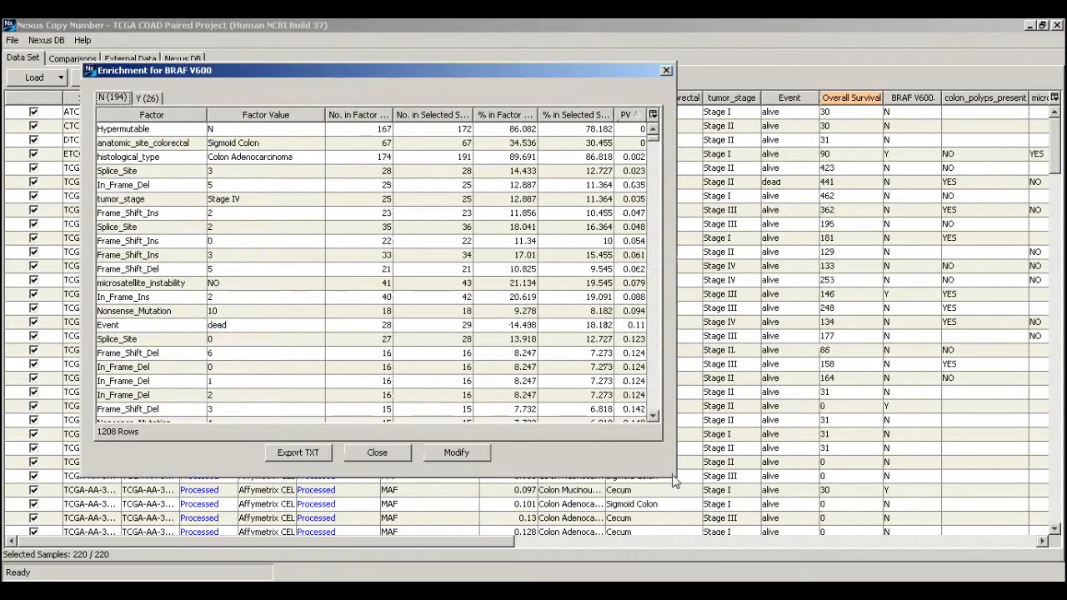
left_click_drag(879, 563, 877, 563)
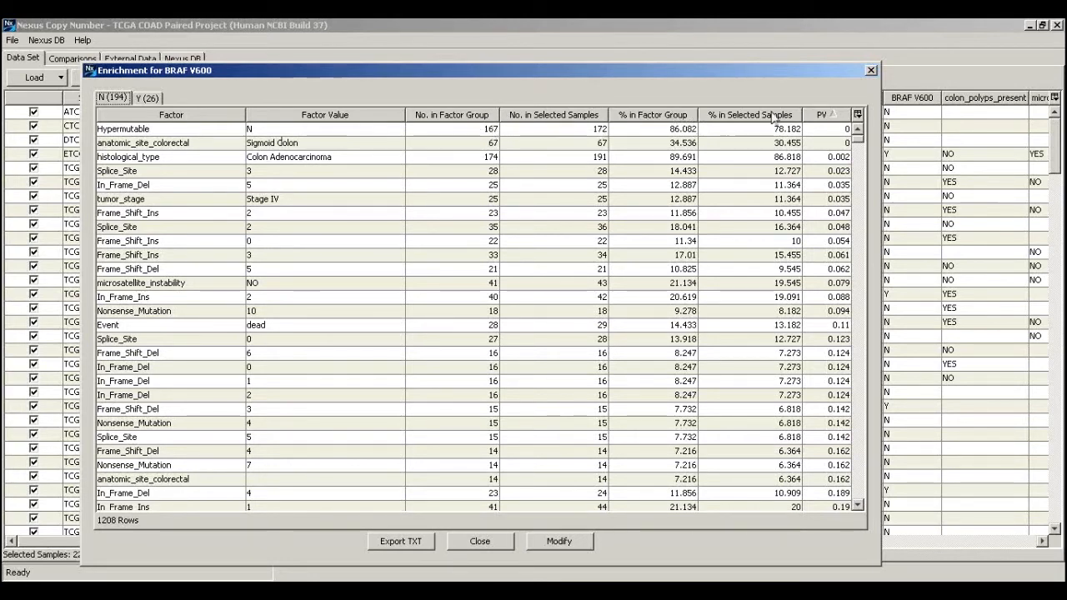
left_click_drag(881, 365, 950, 365)
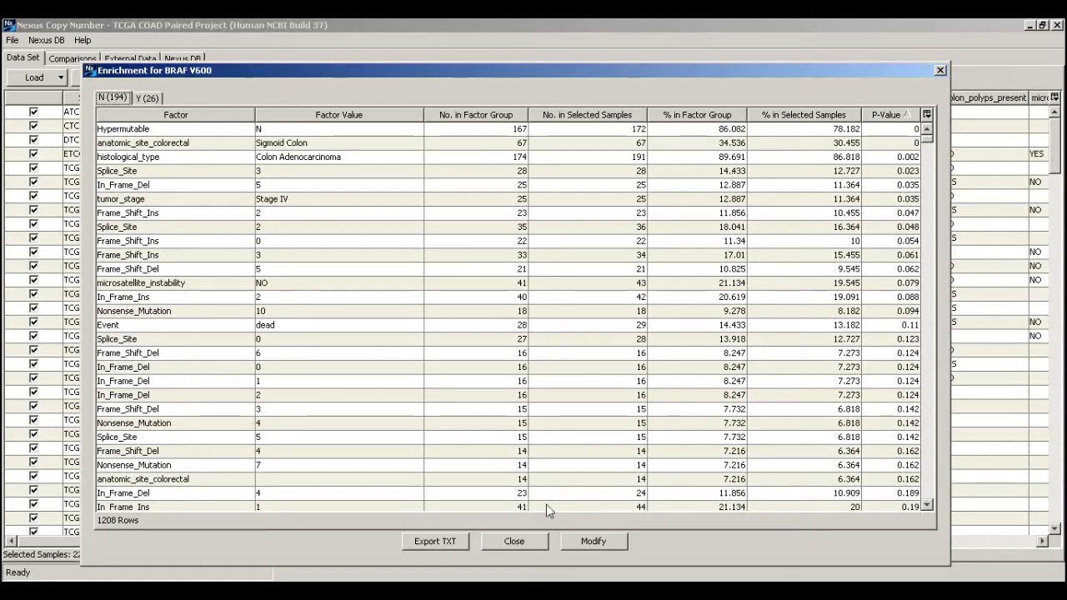
left_click(526, 542)
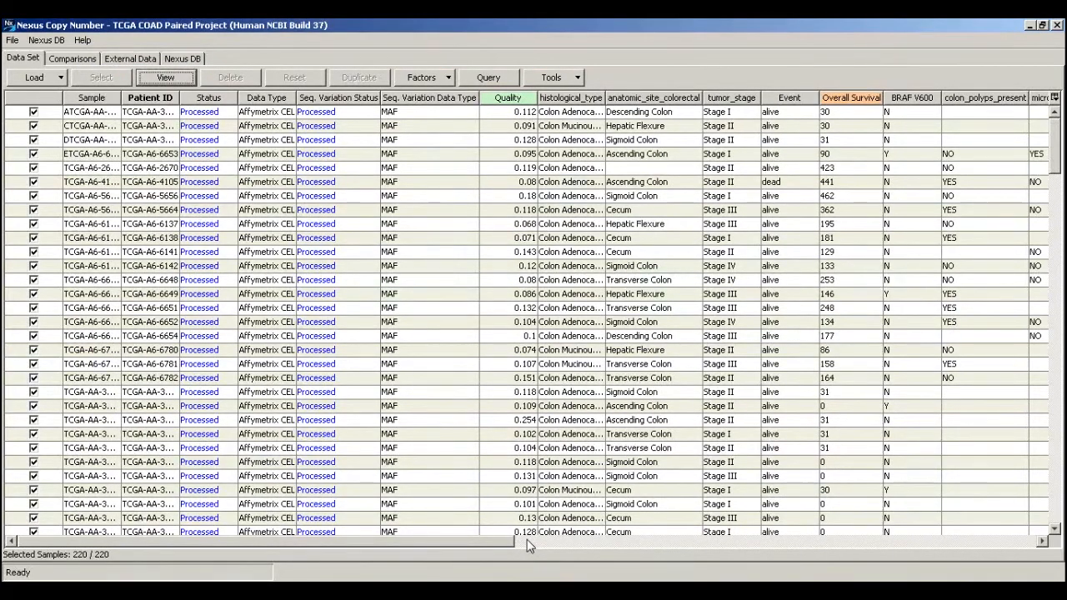